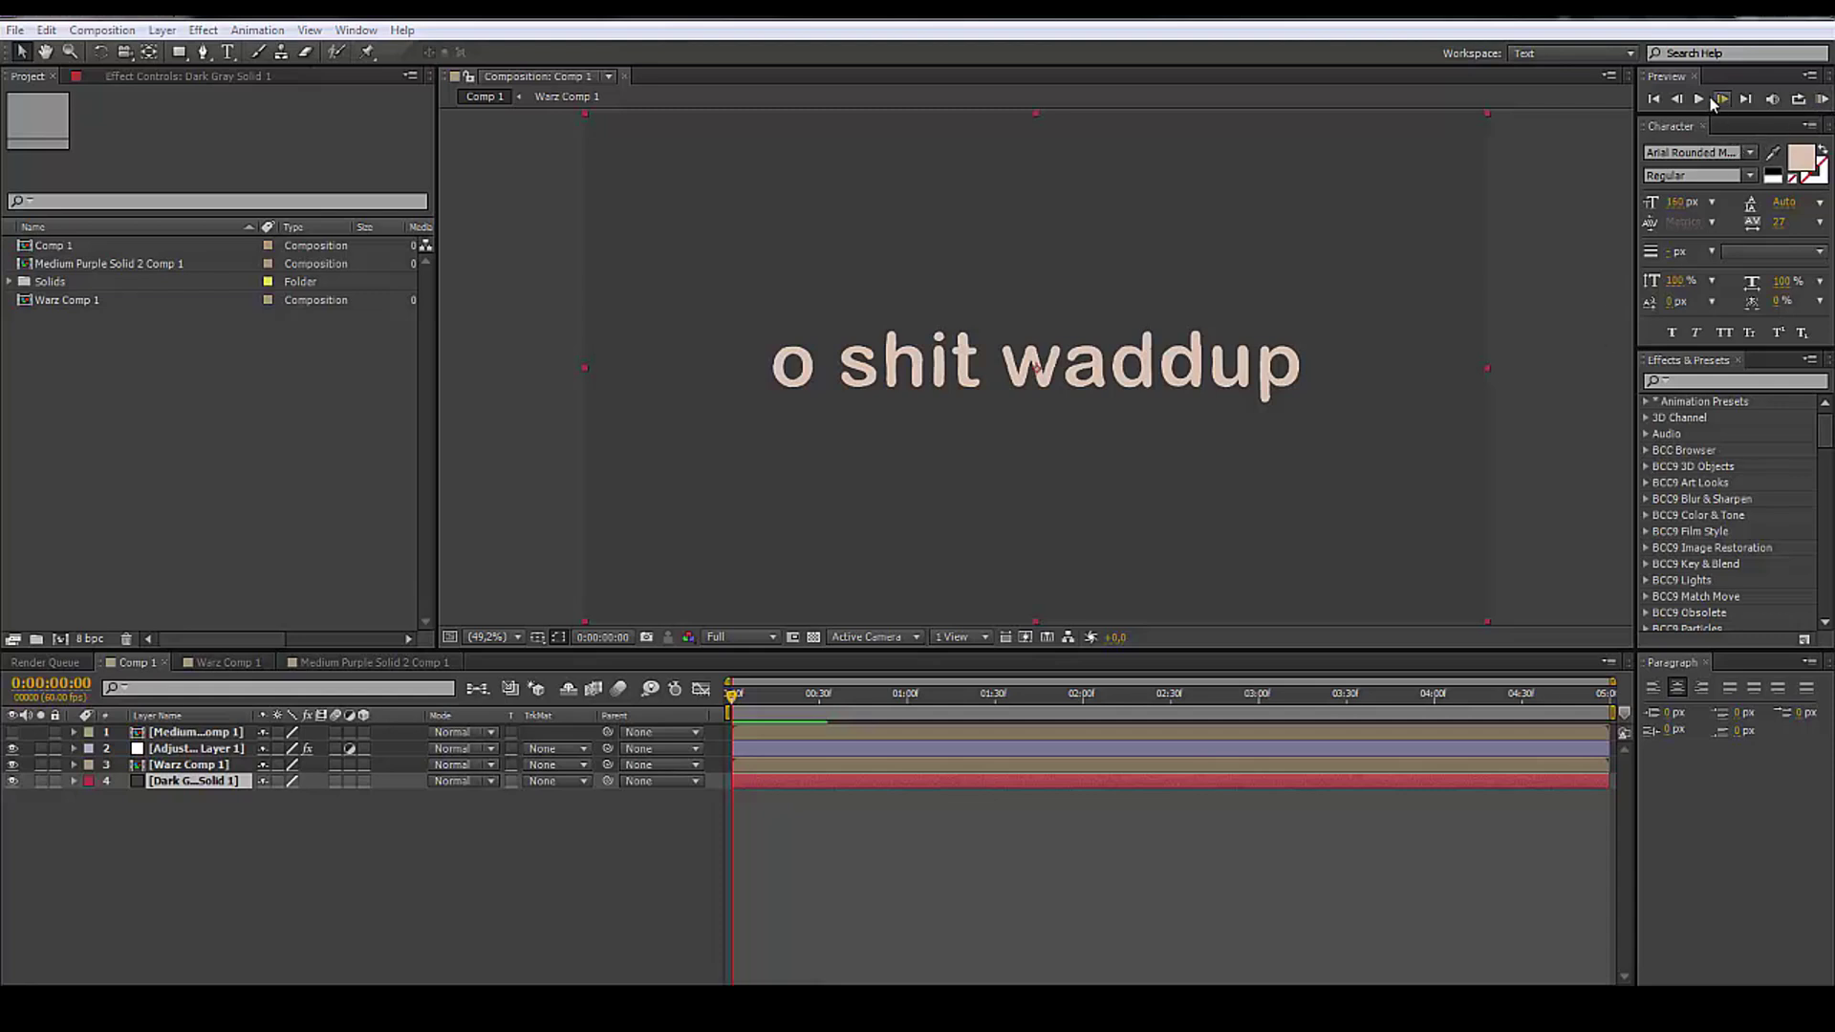
- Preview the old composition's animation and restore the maximized program window
click(1568, 318)
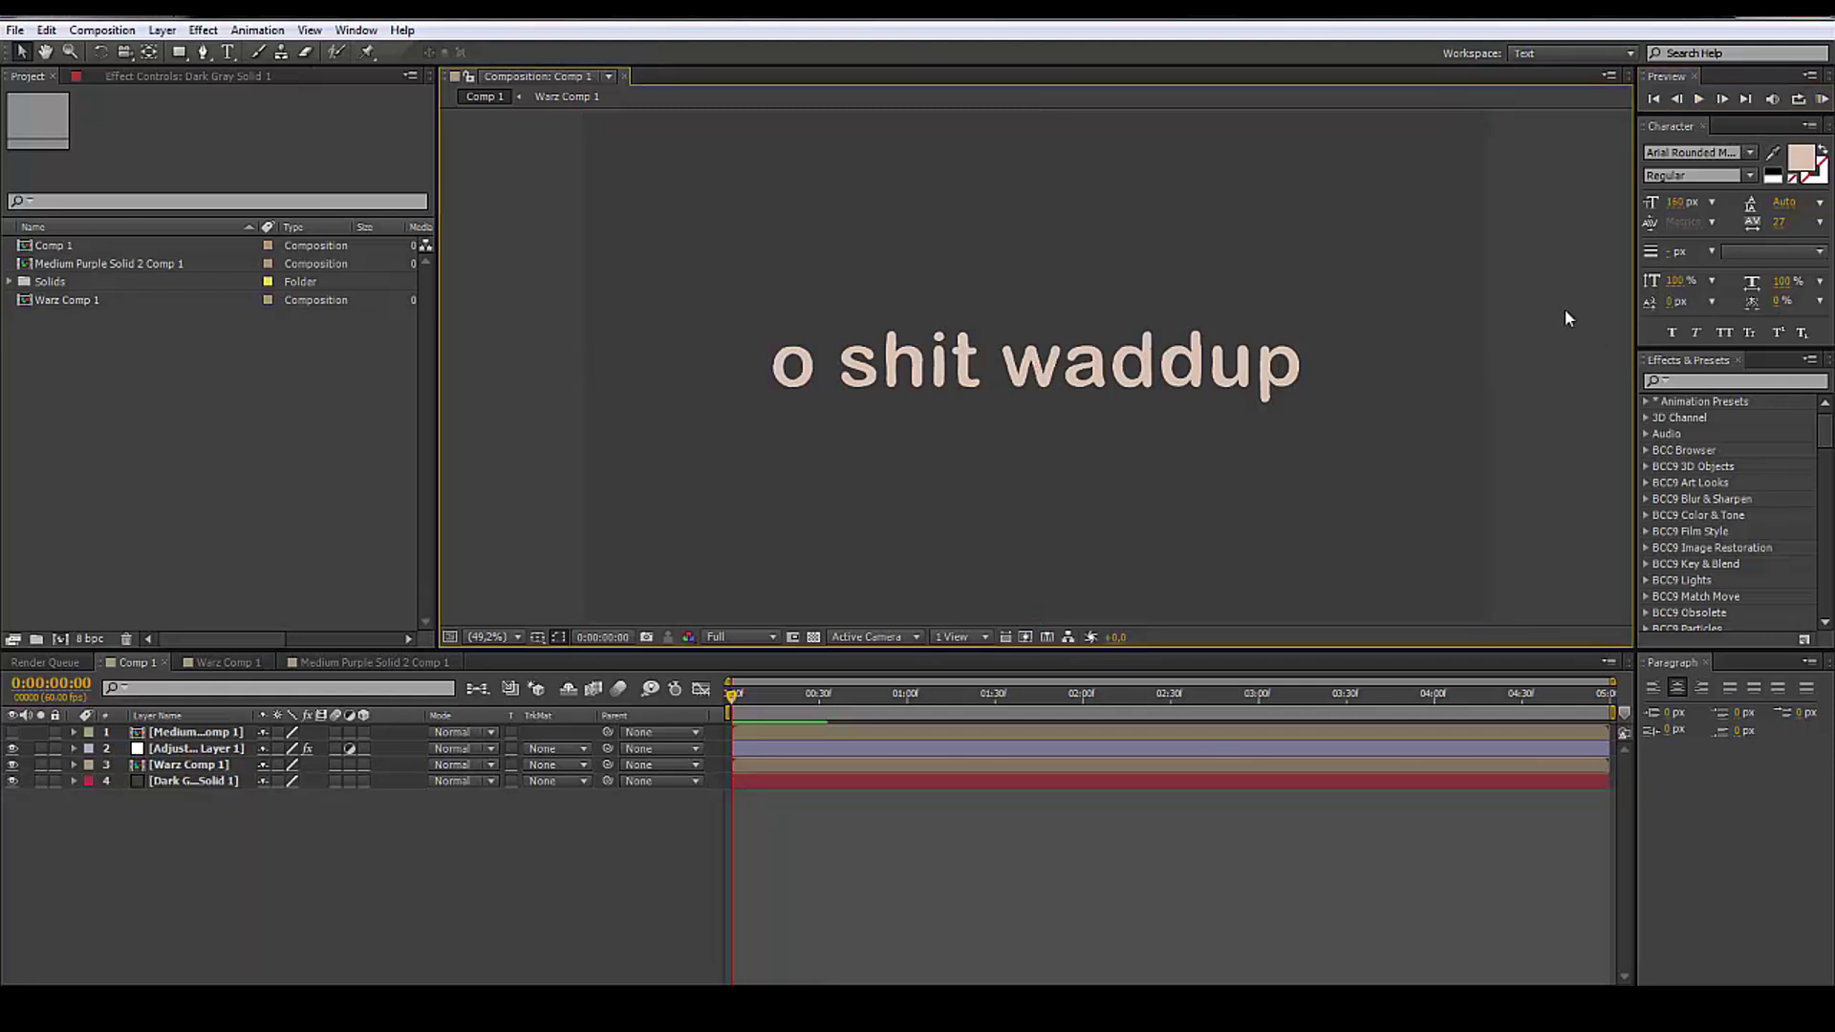
click(1821, 99)
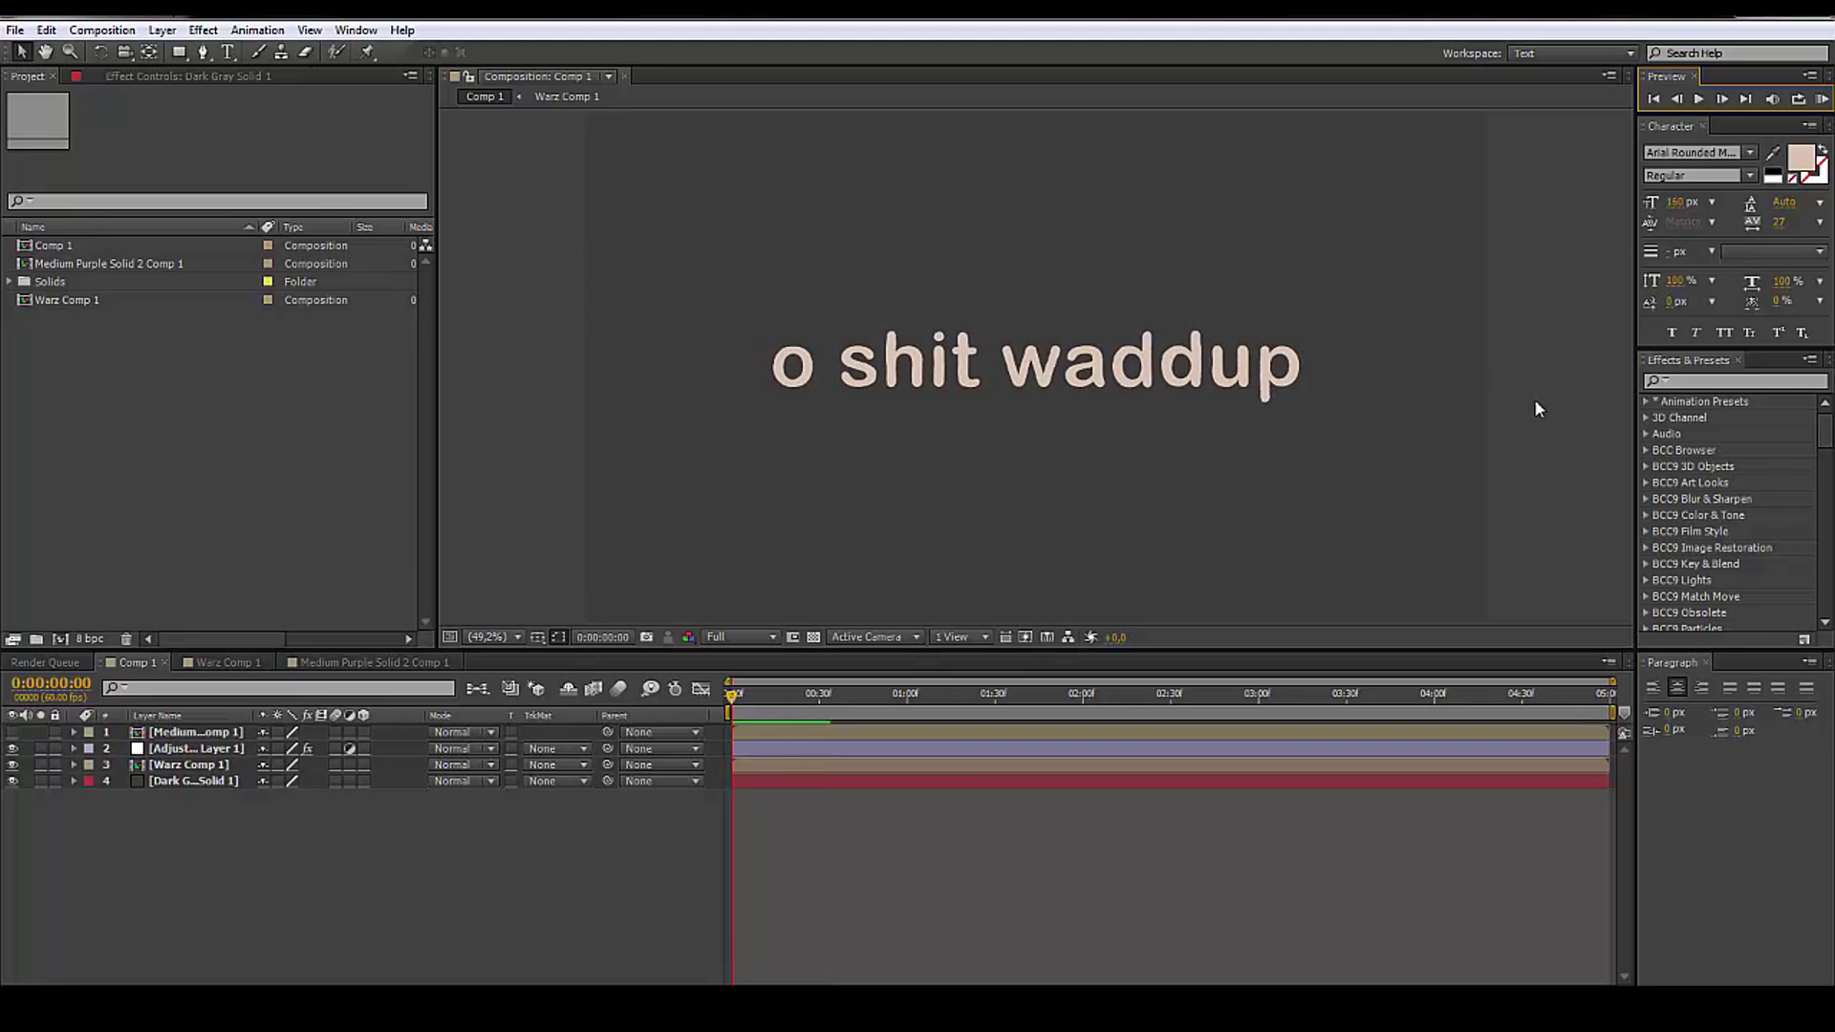
click(15, 26)
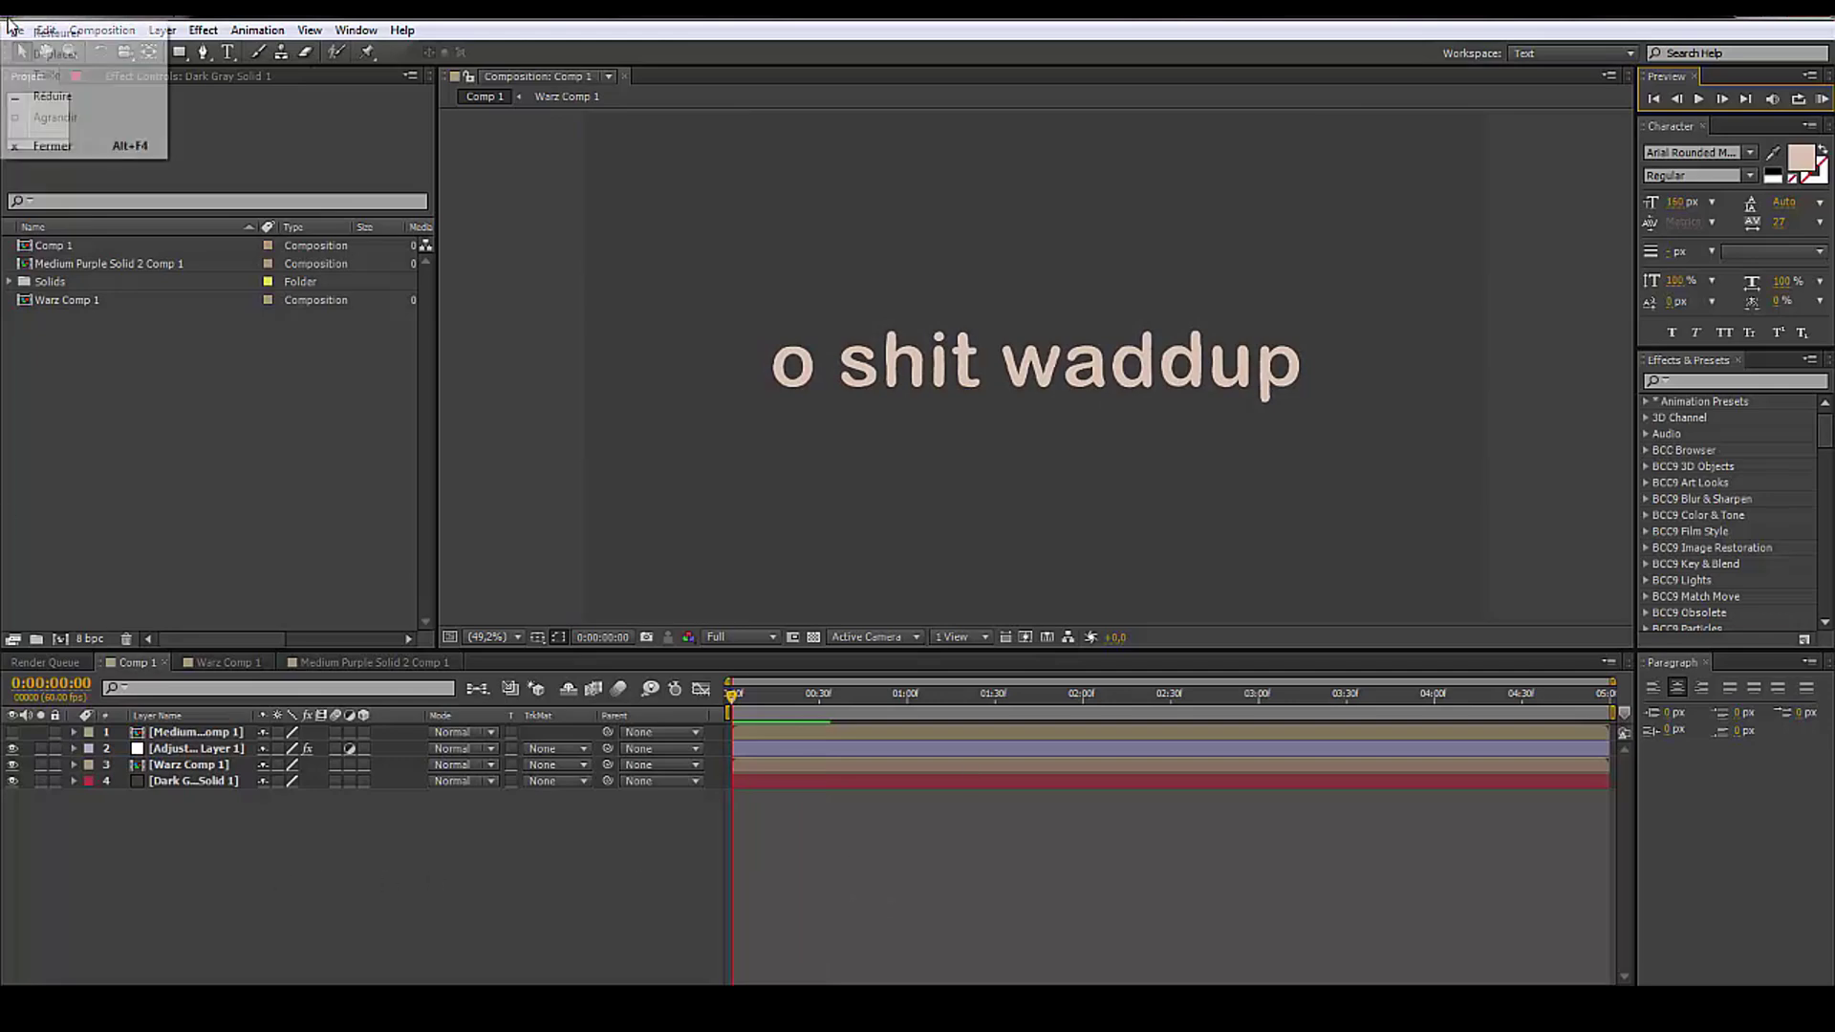
click(21, 33)
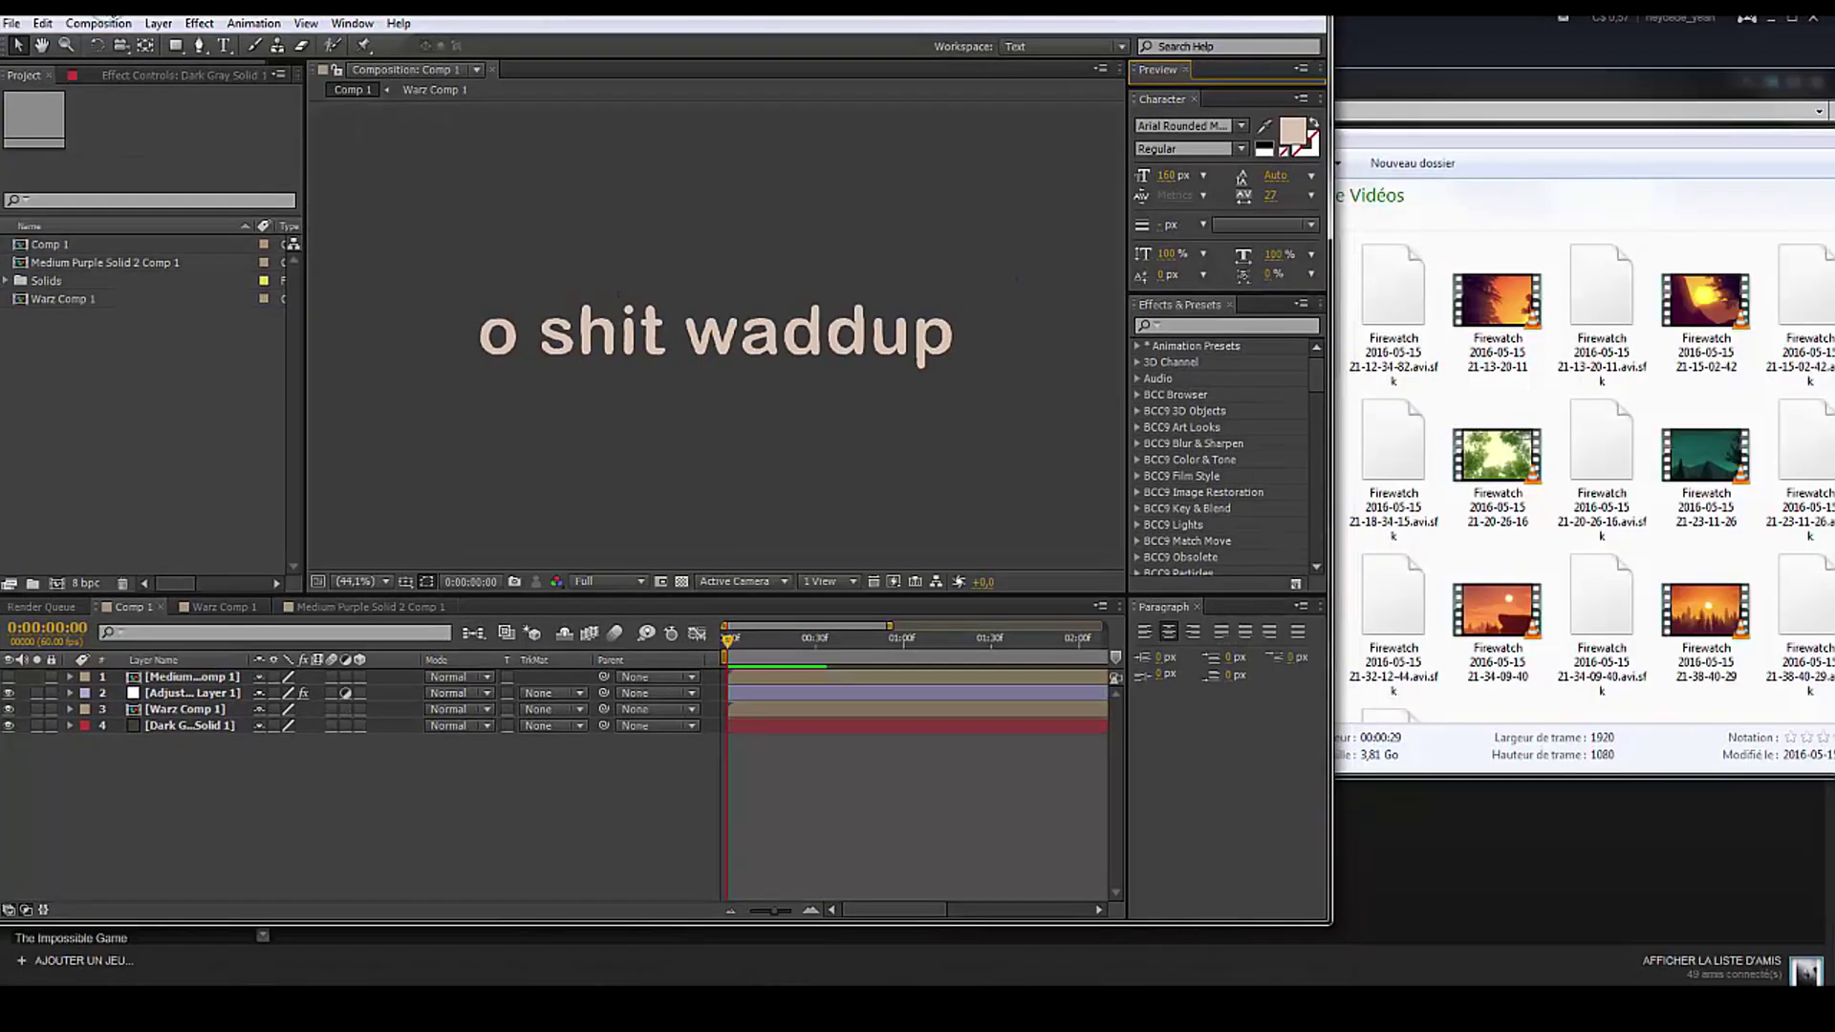
double_click(143, 6)
- Start a new project from the File menu, discarding the old project's changes
click(15, 30)
mouse_move(57, 53)
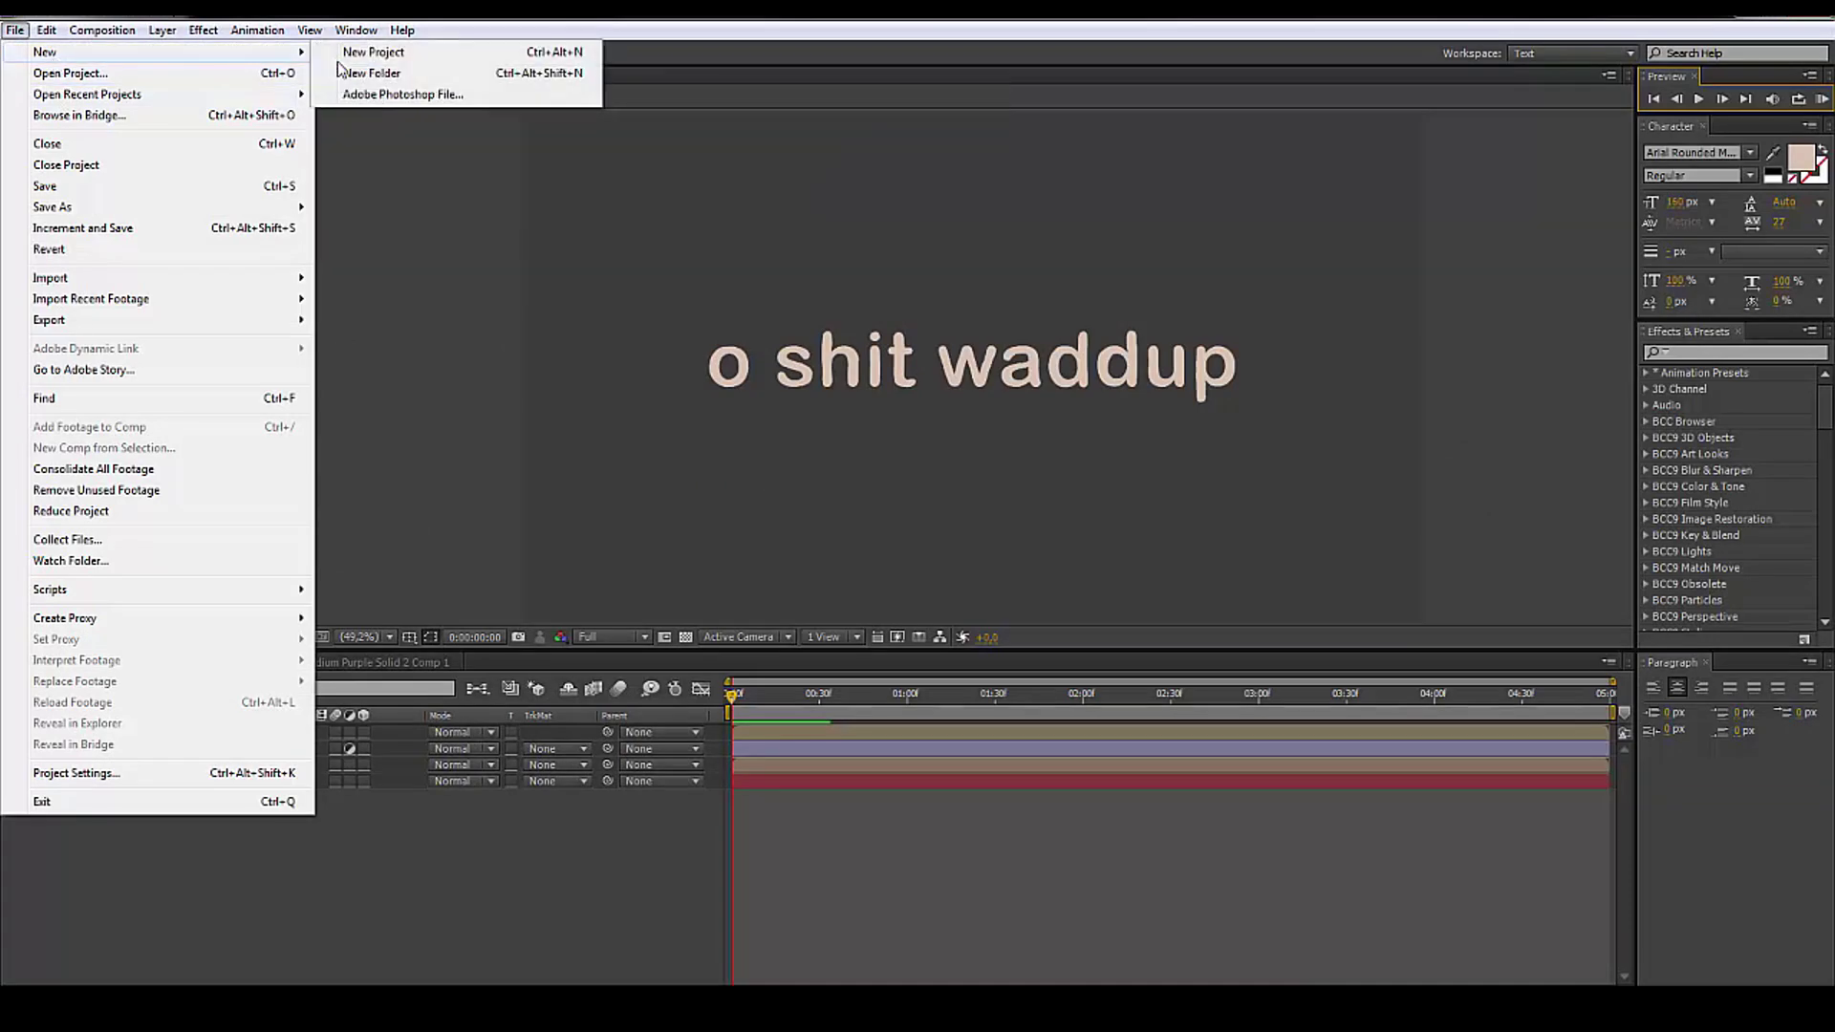
click(368, 53)
click(931, 535)
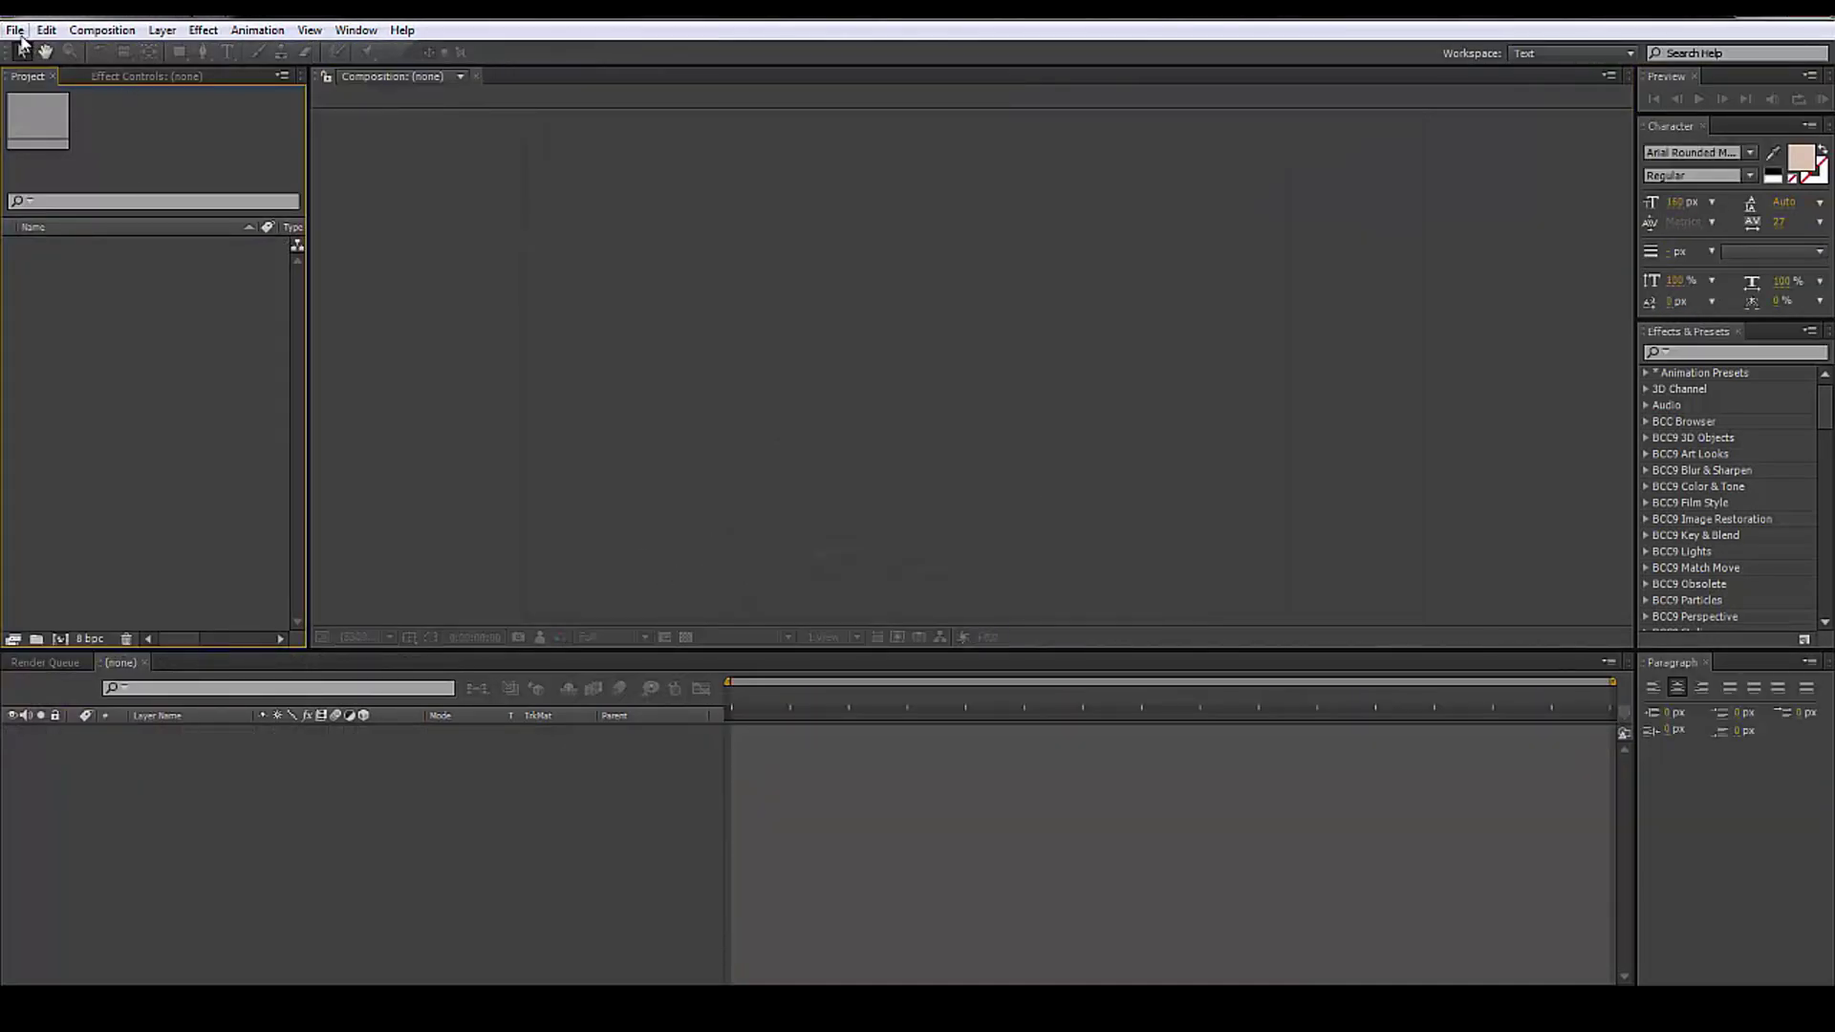
- Create a 1920×1080 composition and rename Comp 1 to 'main'
click(103, 30)
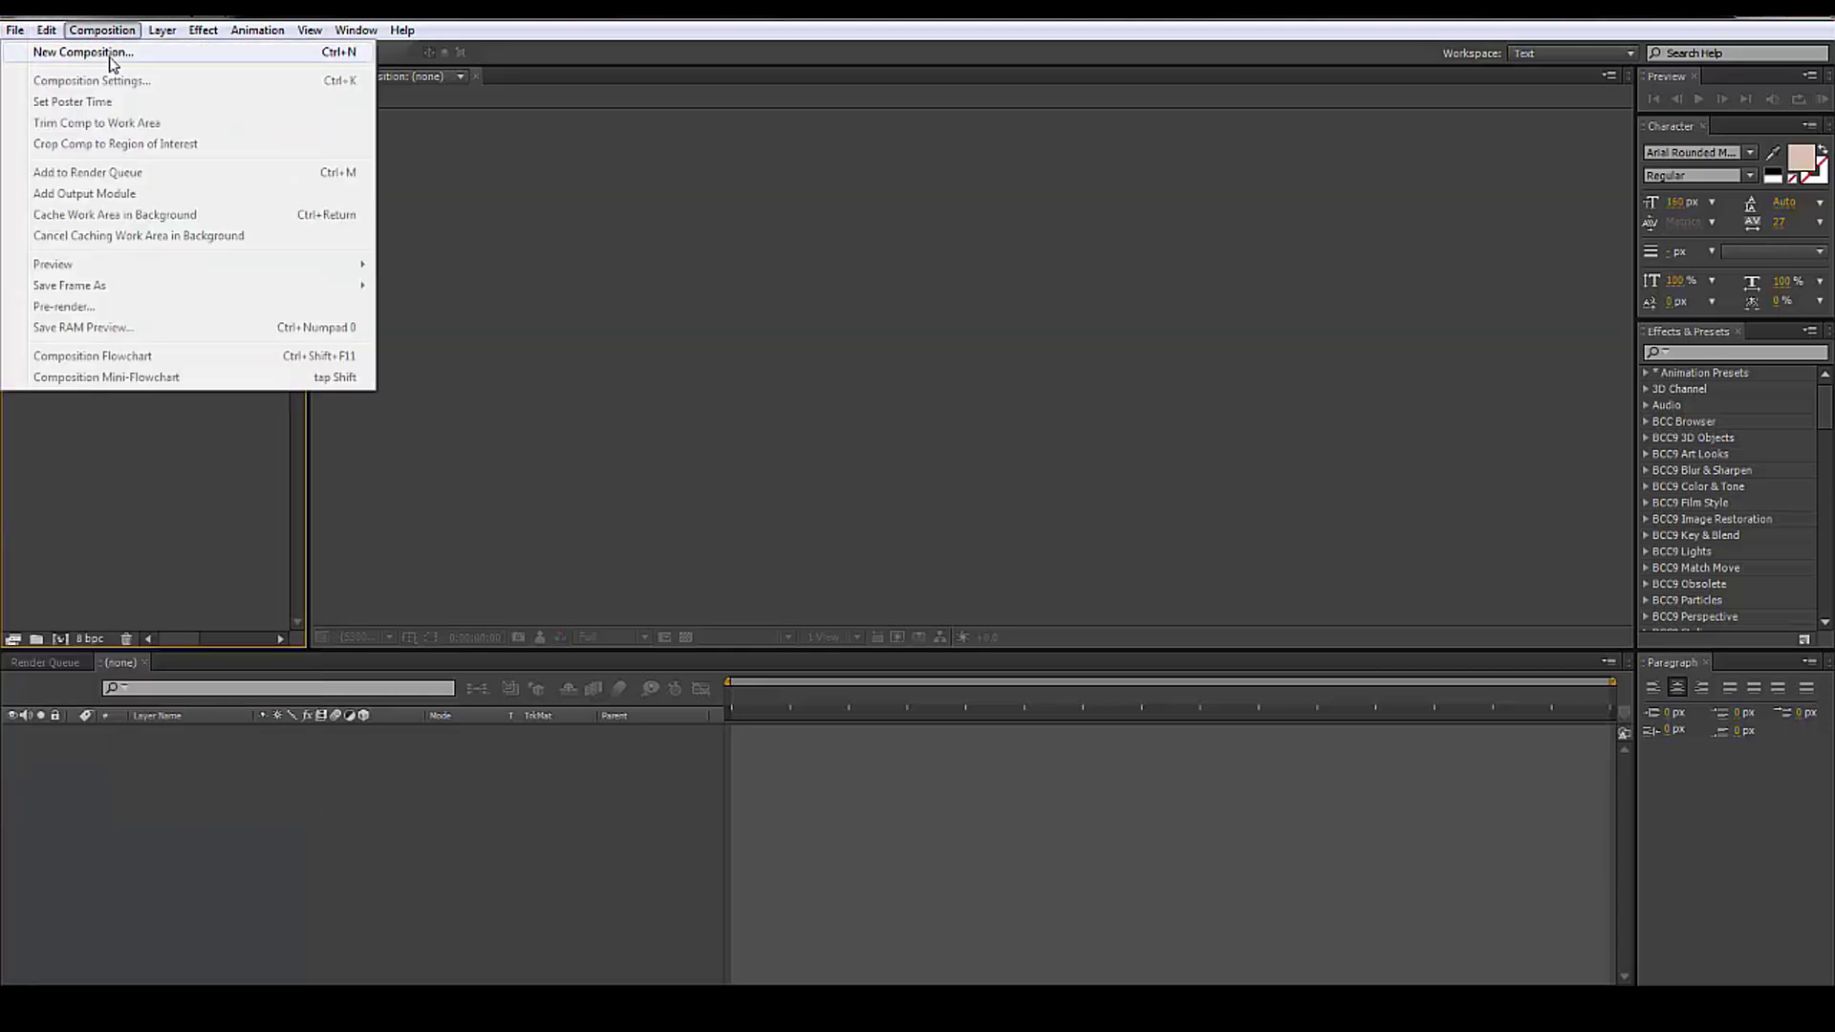
click(95, 50)
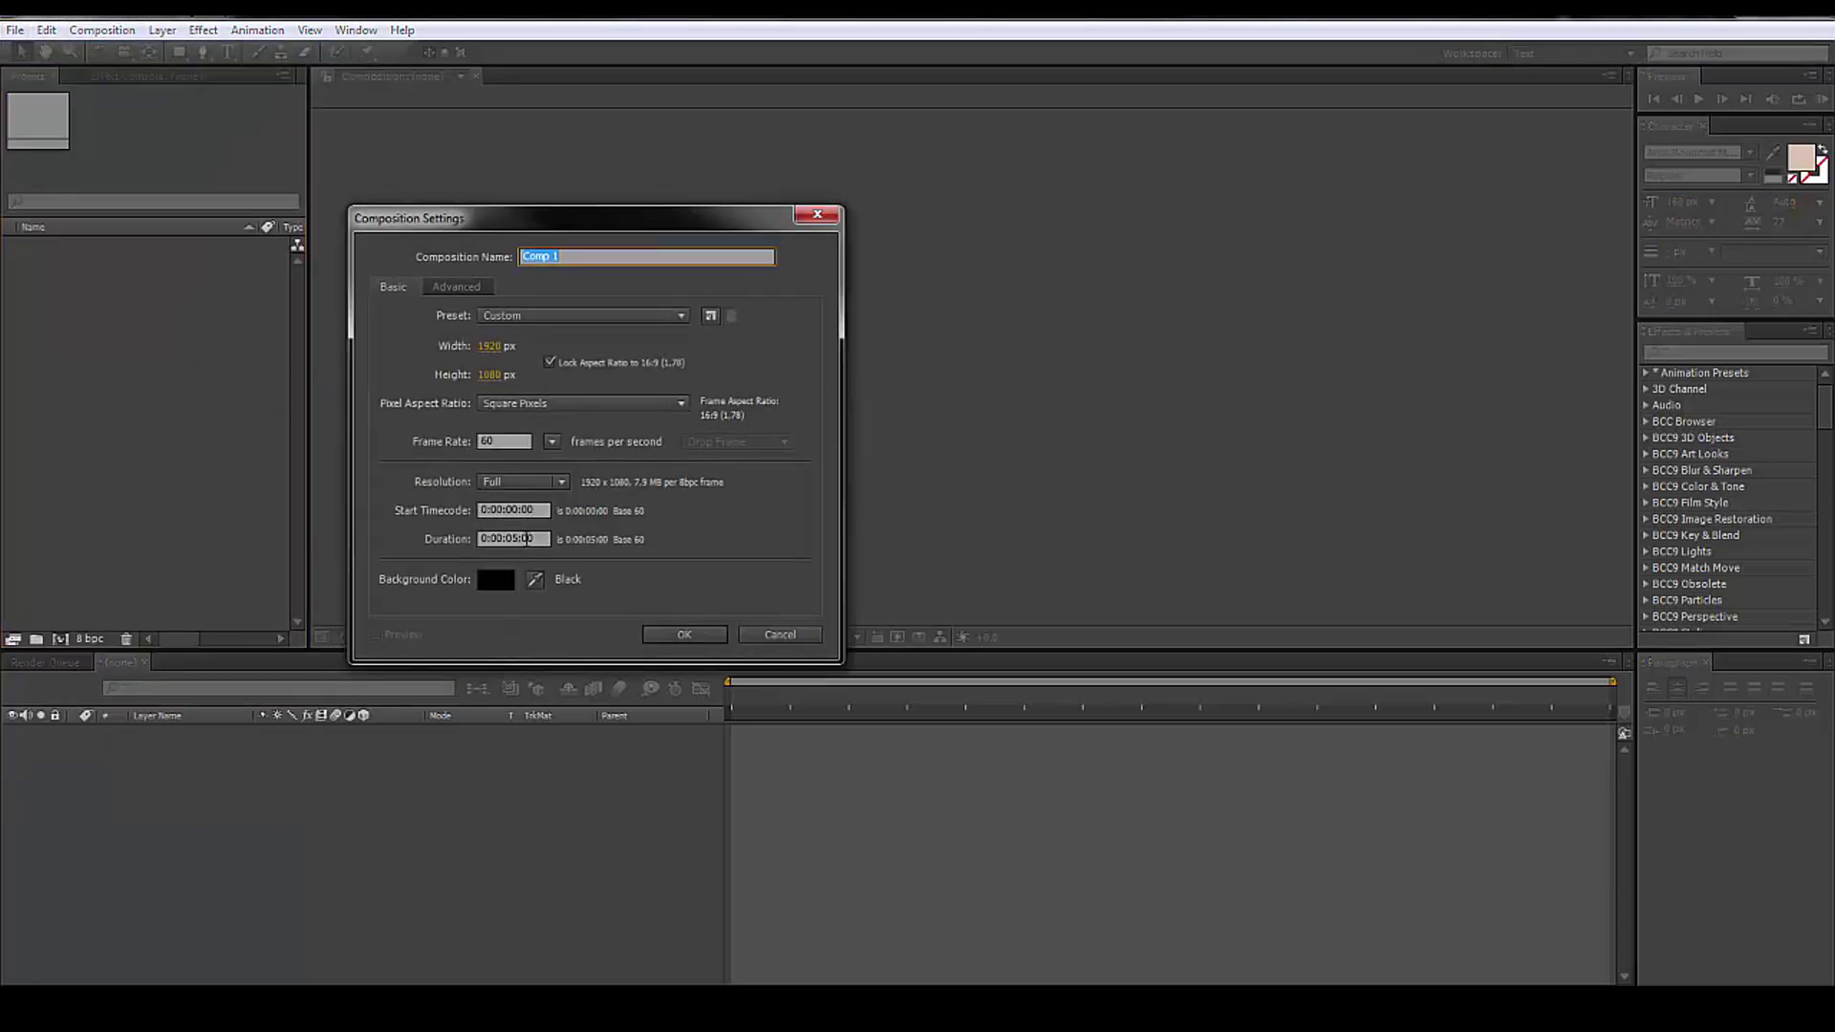
click(669, 634)
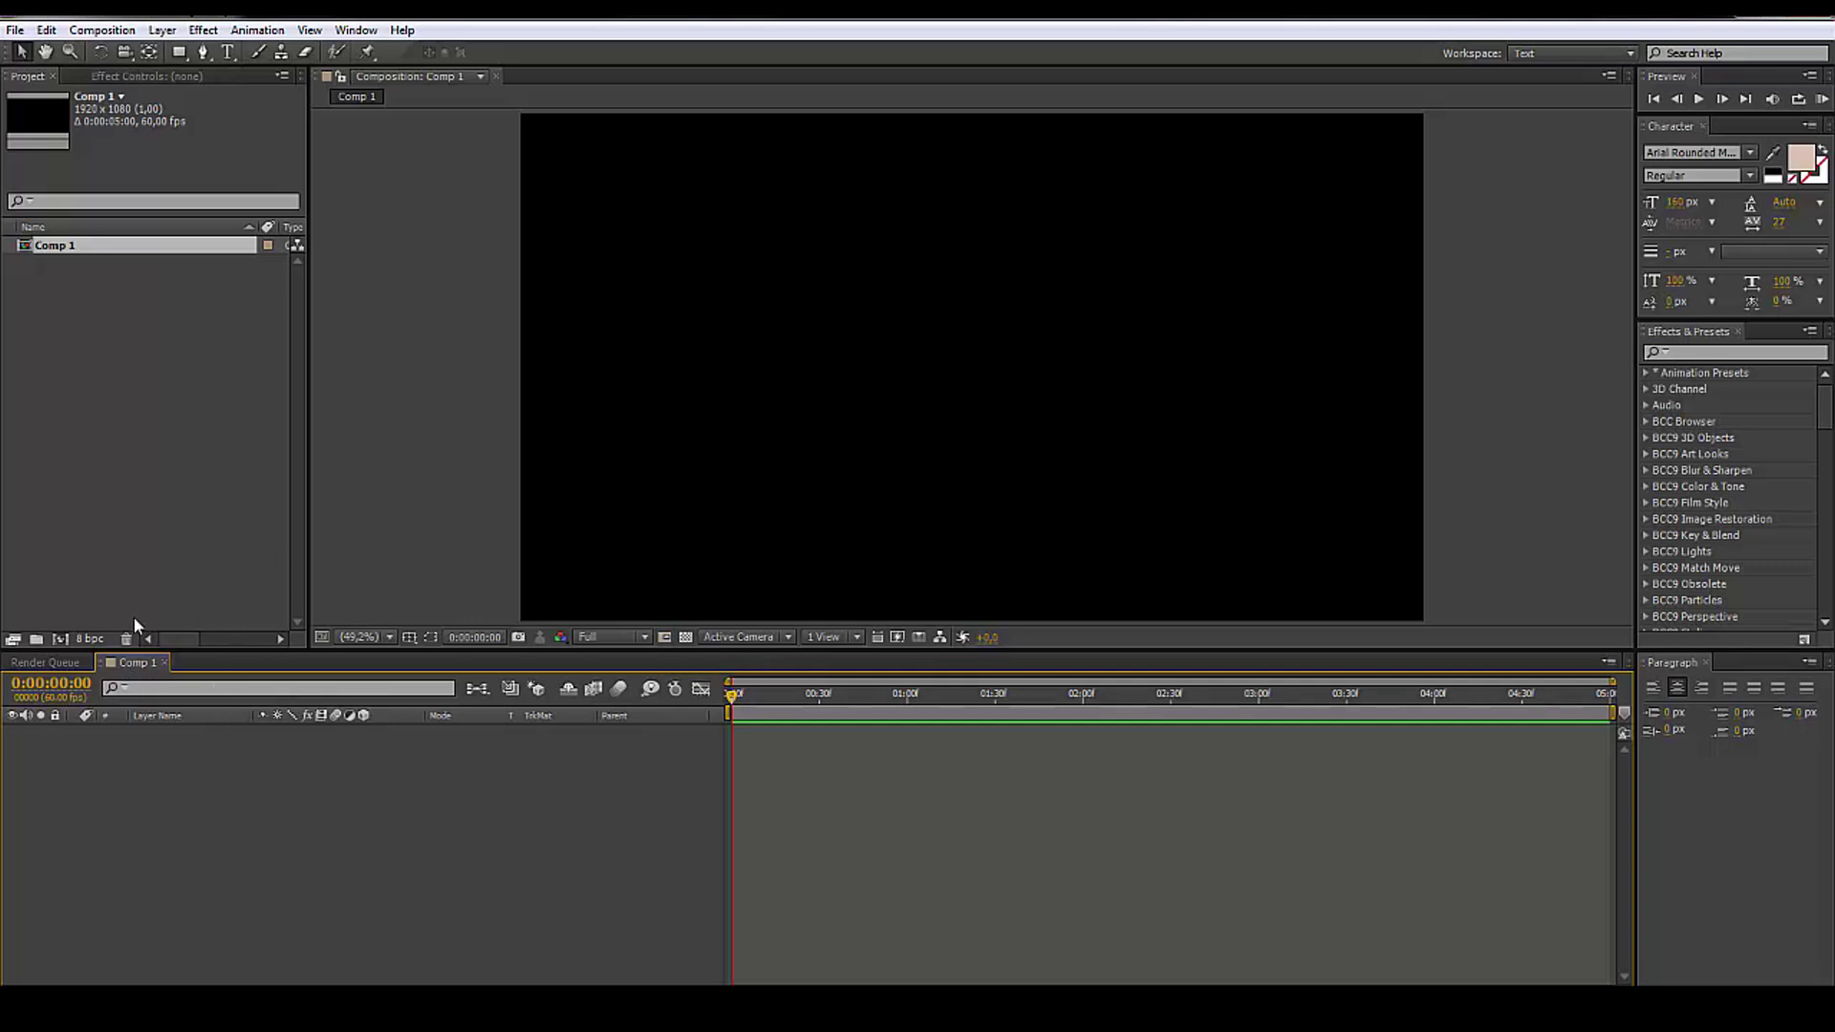
right_click(56, 246)
click(163, 484)
text(main)
key(Return)
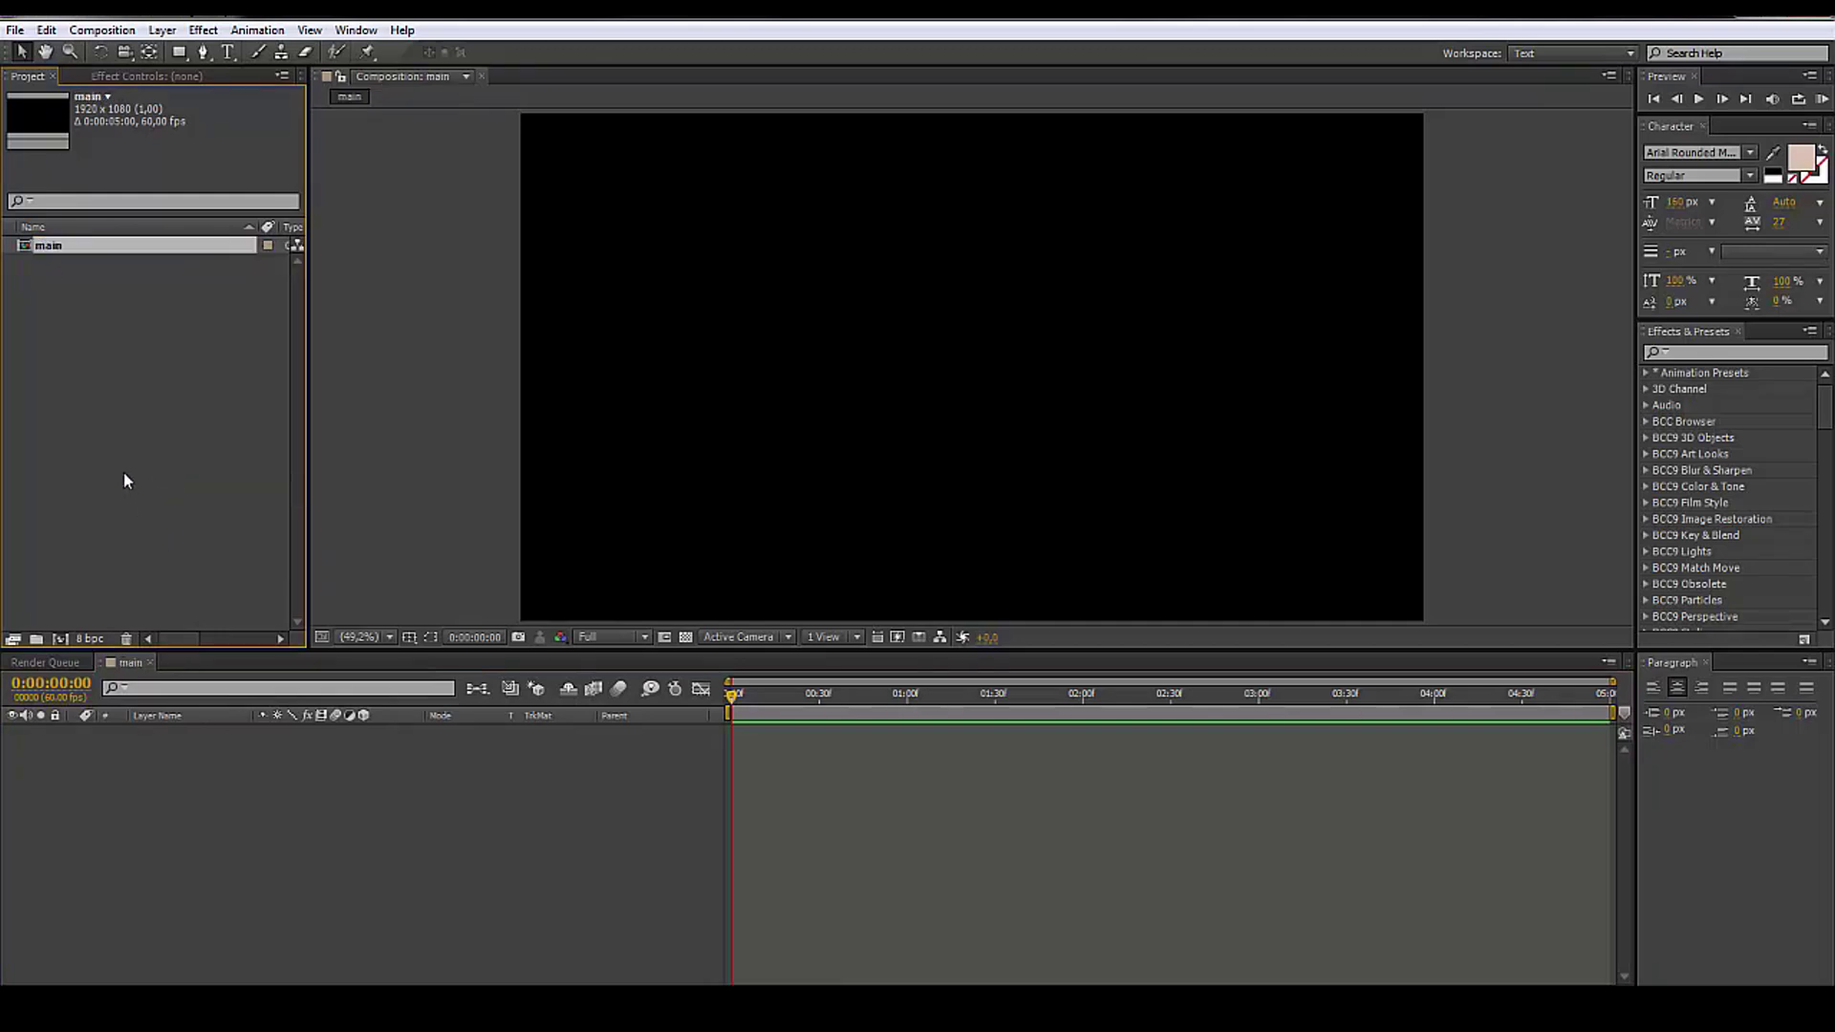
click(124, 474)
- Create two more compositions named 'text' and 'noise'
click(61, 639)
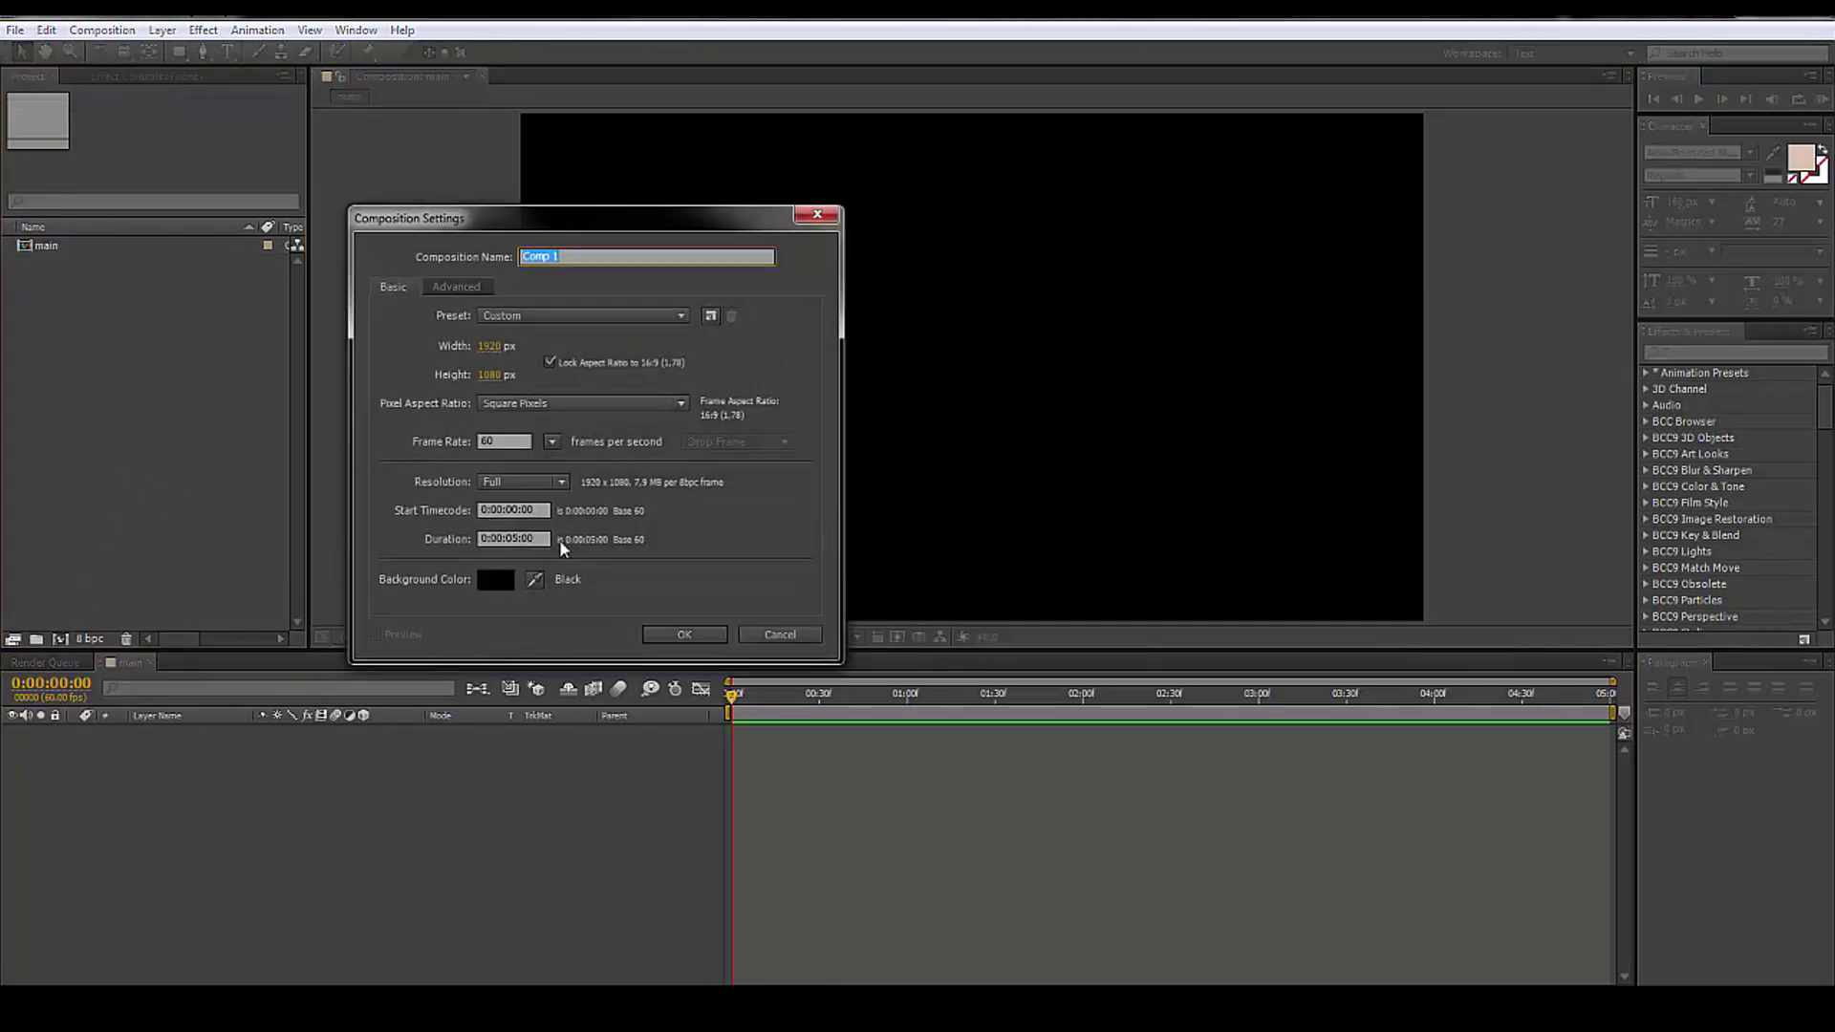
text(text)
key(Return)
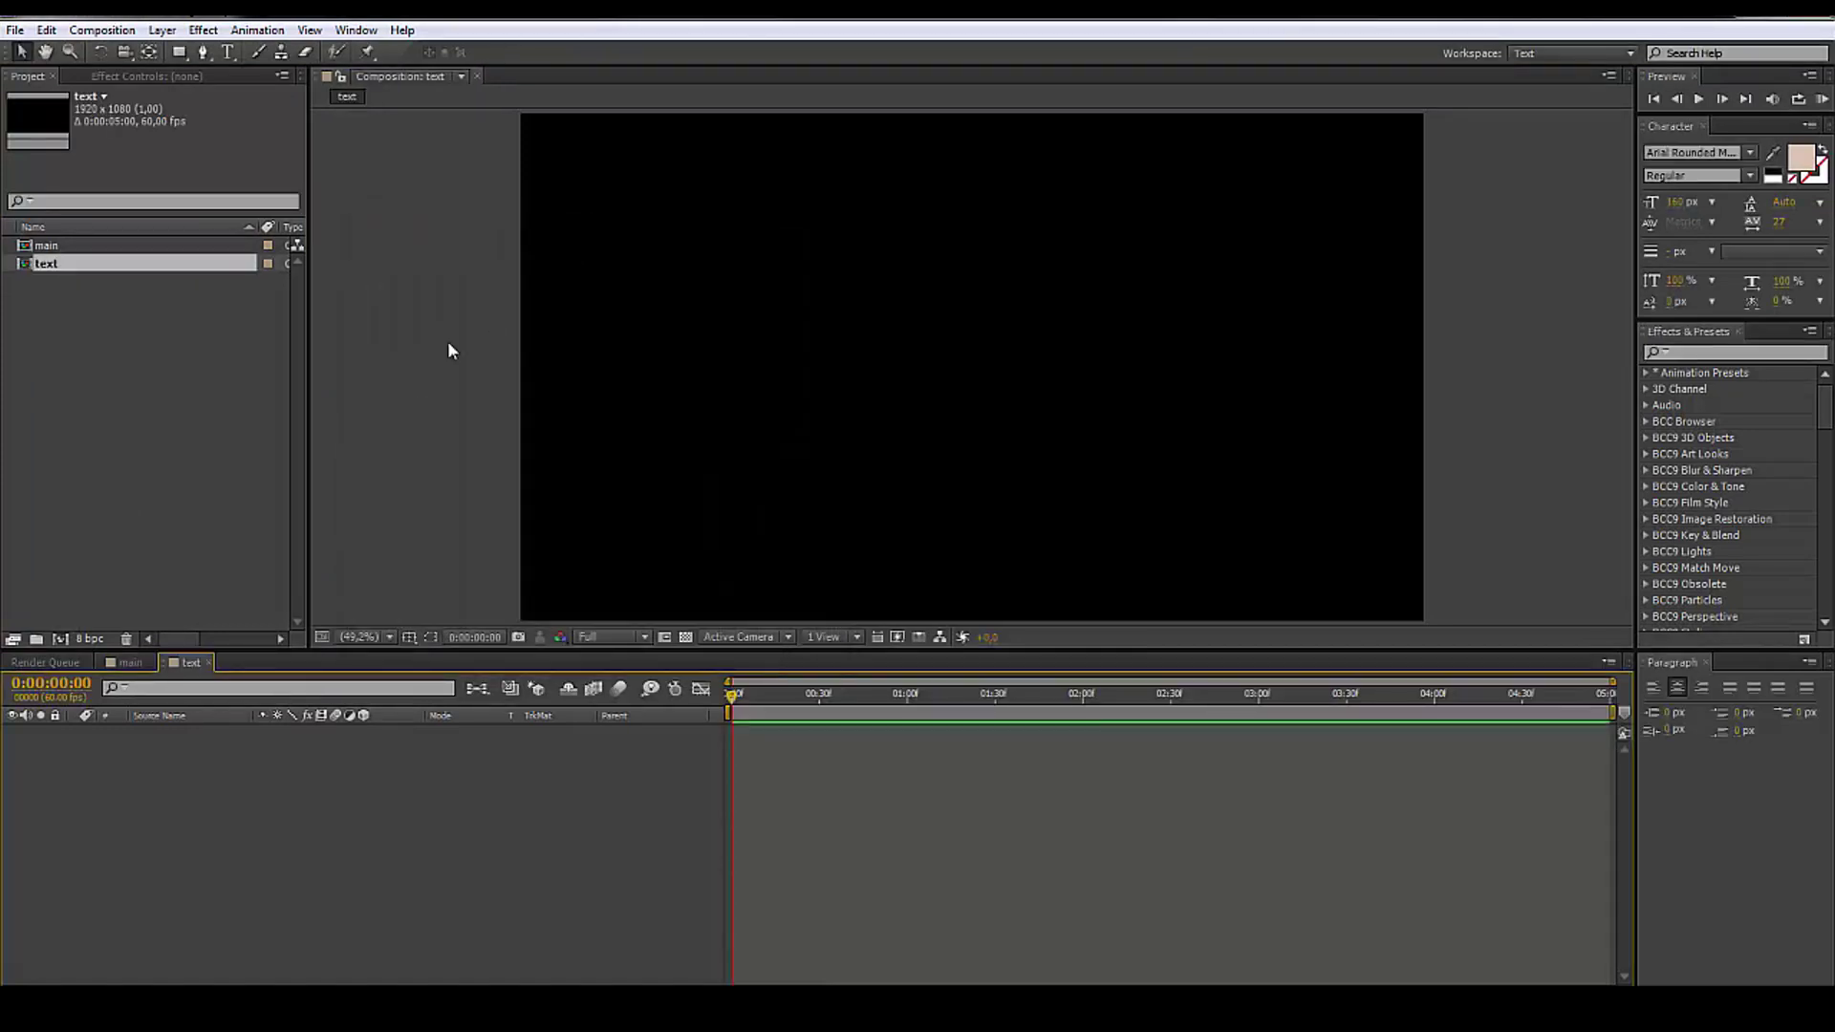
click(71, 638)
text(noise)
key(Return)
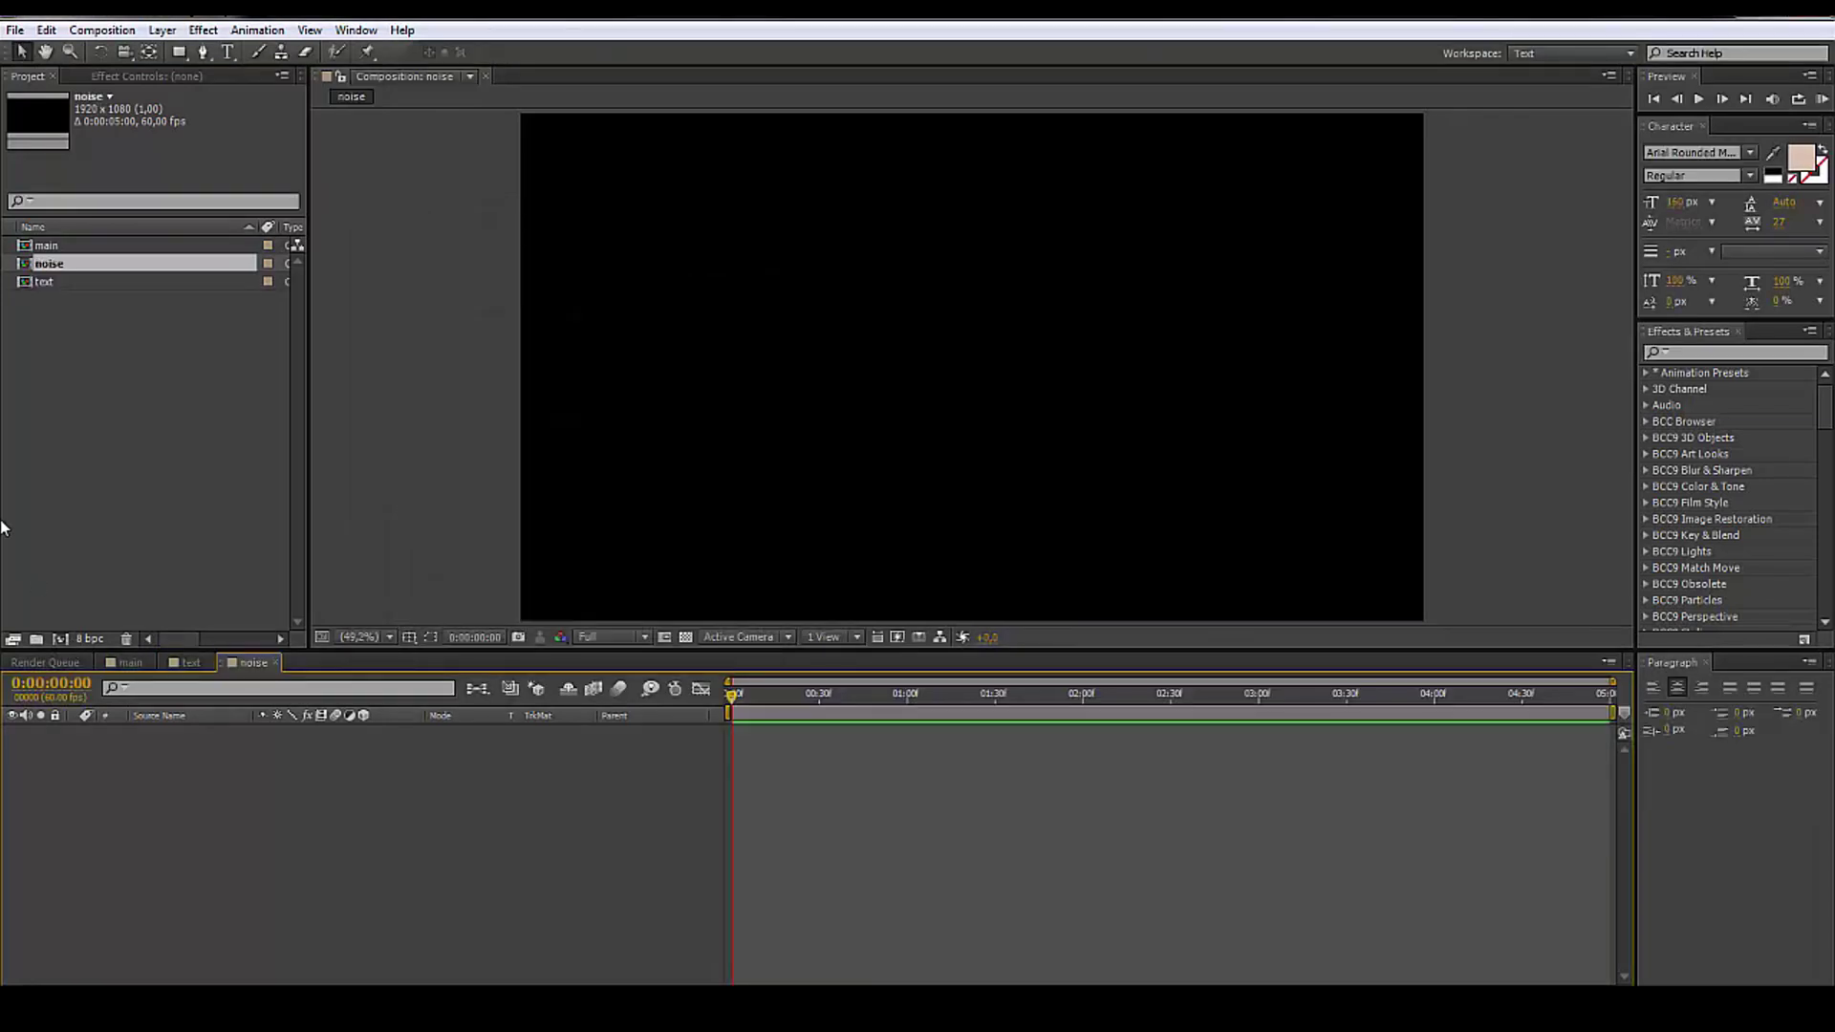
- Search Effects & Presets for 'fractal noise' and return focus to the noise timeline
click(1685, 354)
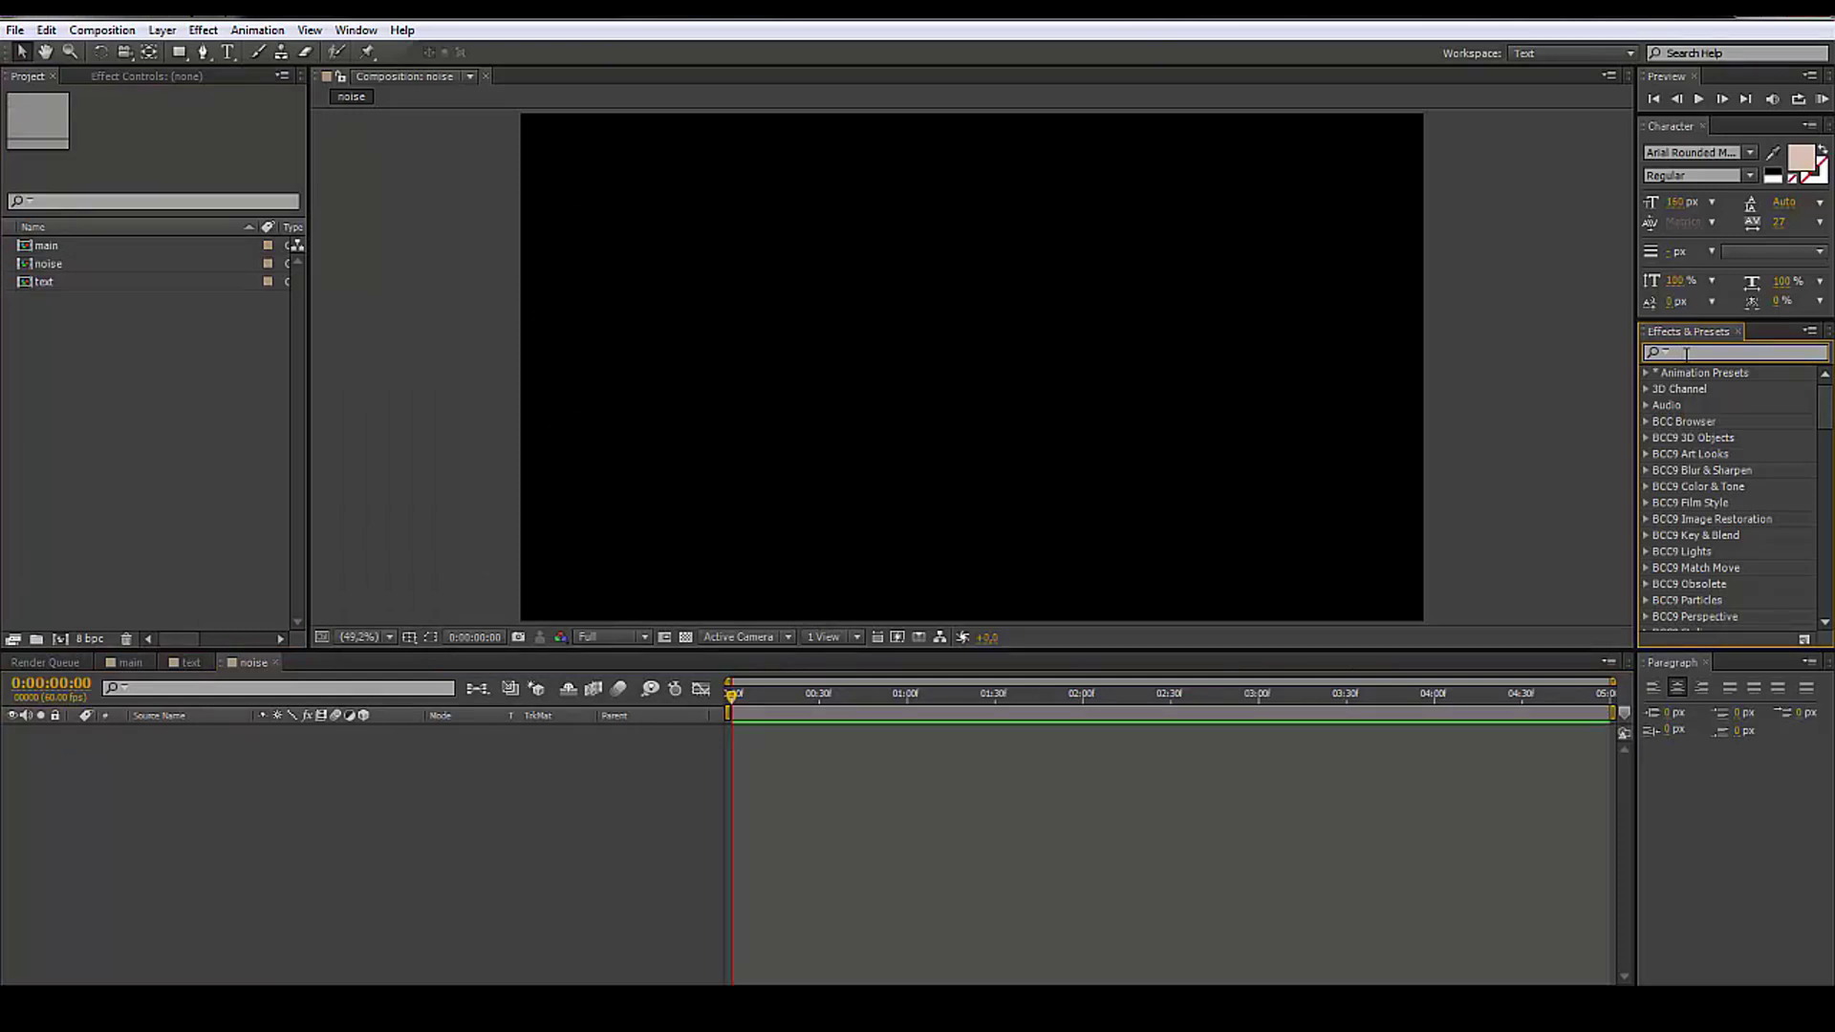
text(fractal noise)
click(504, 886)
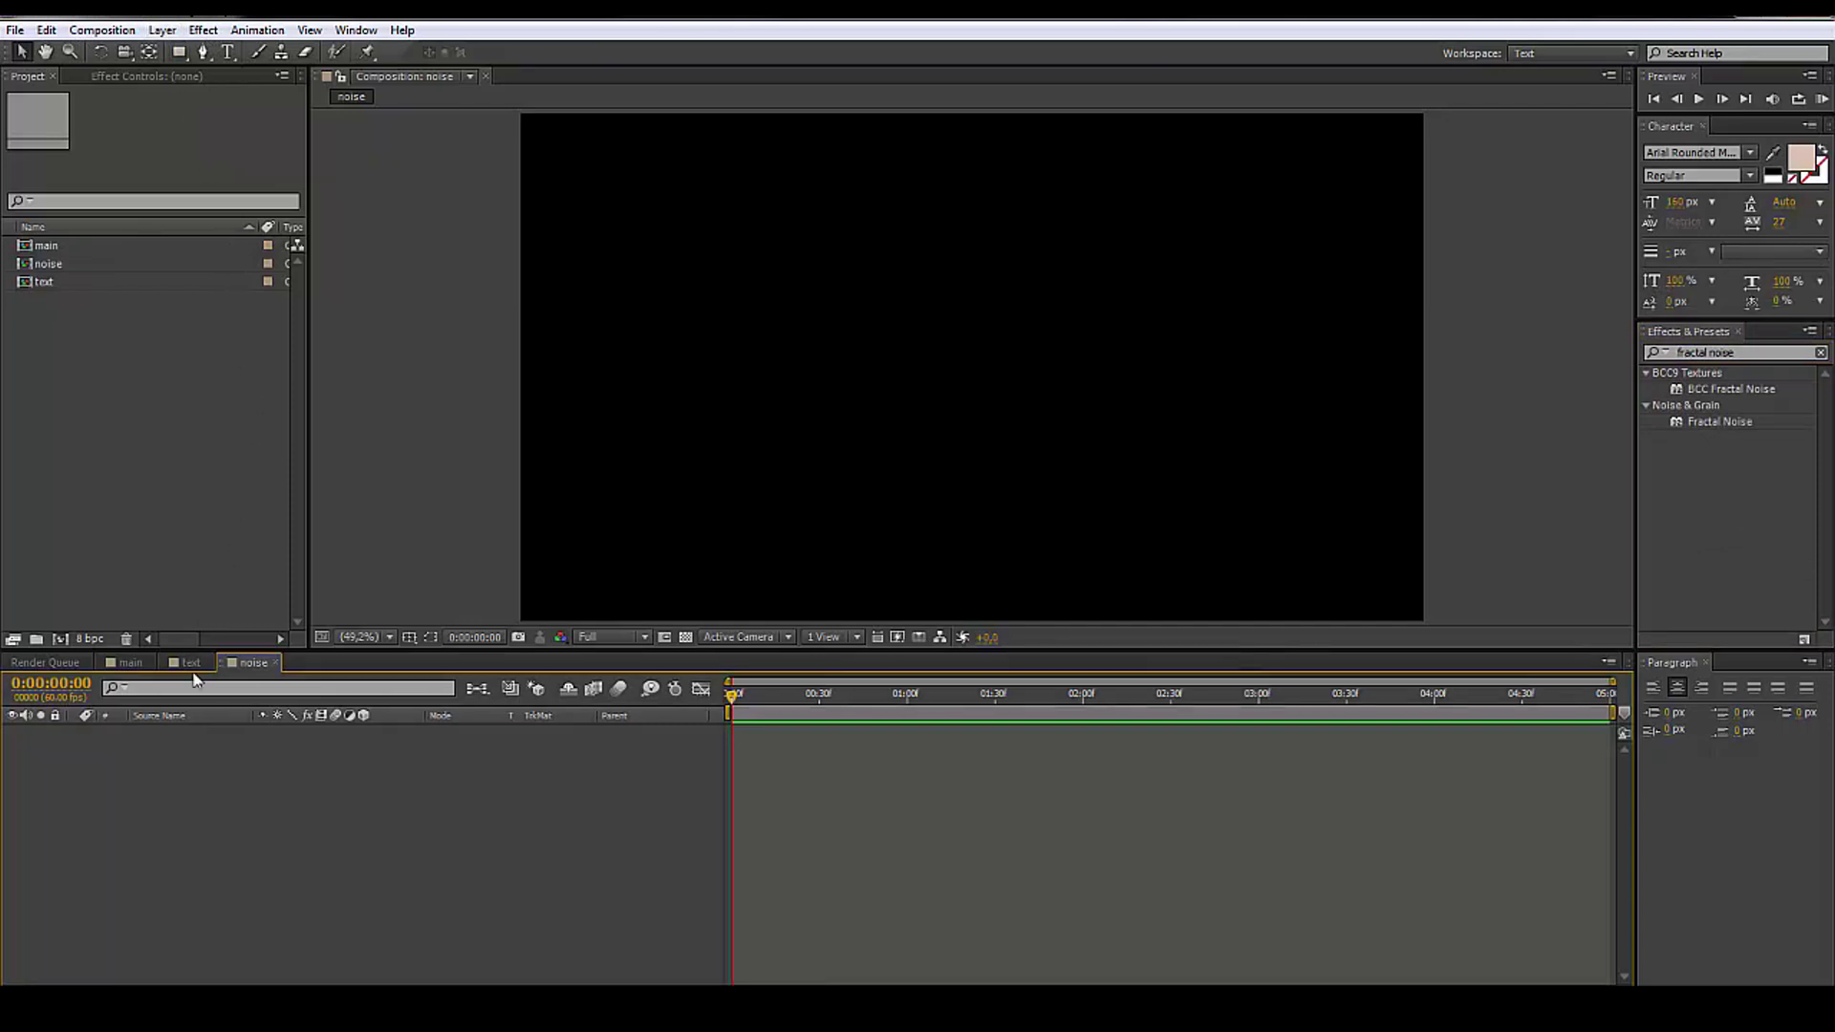
click(179, 51)
- Add a comp-sized Dark Gray Solid 1 to the noise comp and select it
click(162, 30)
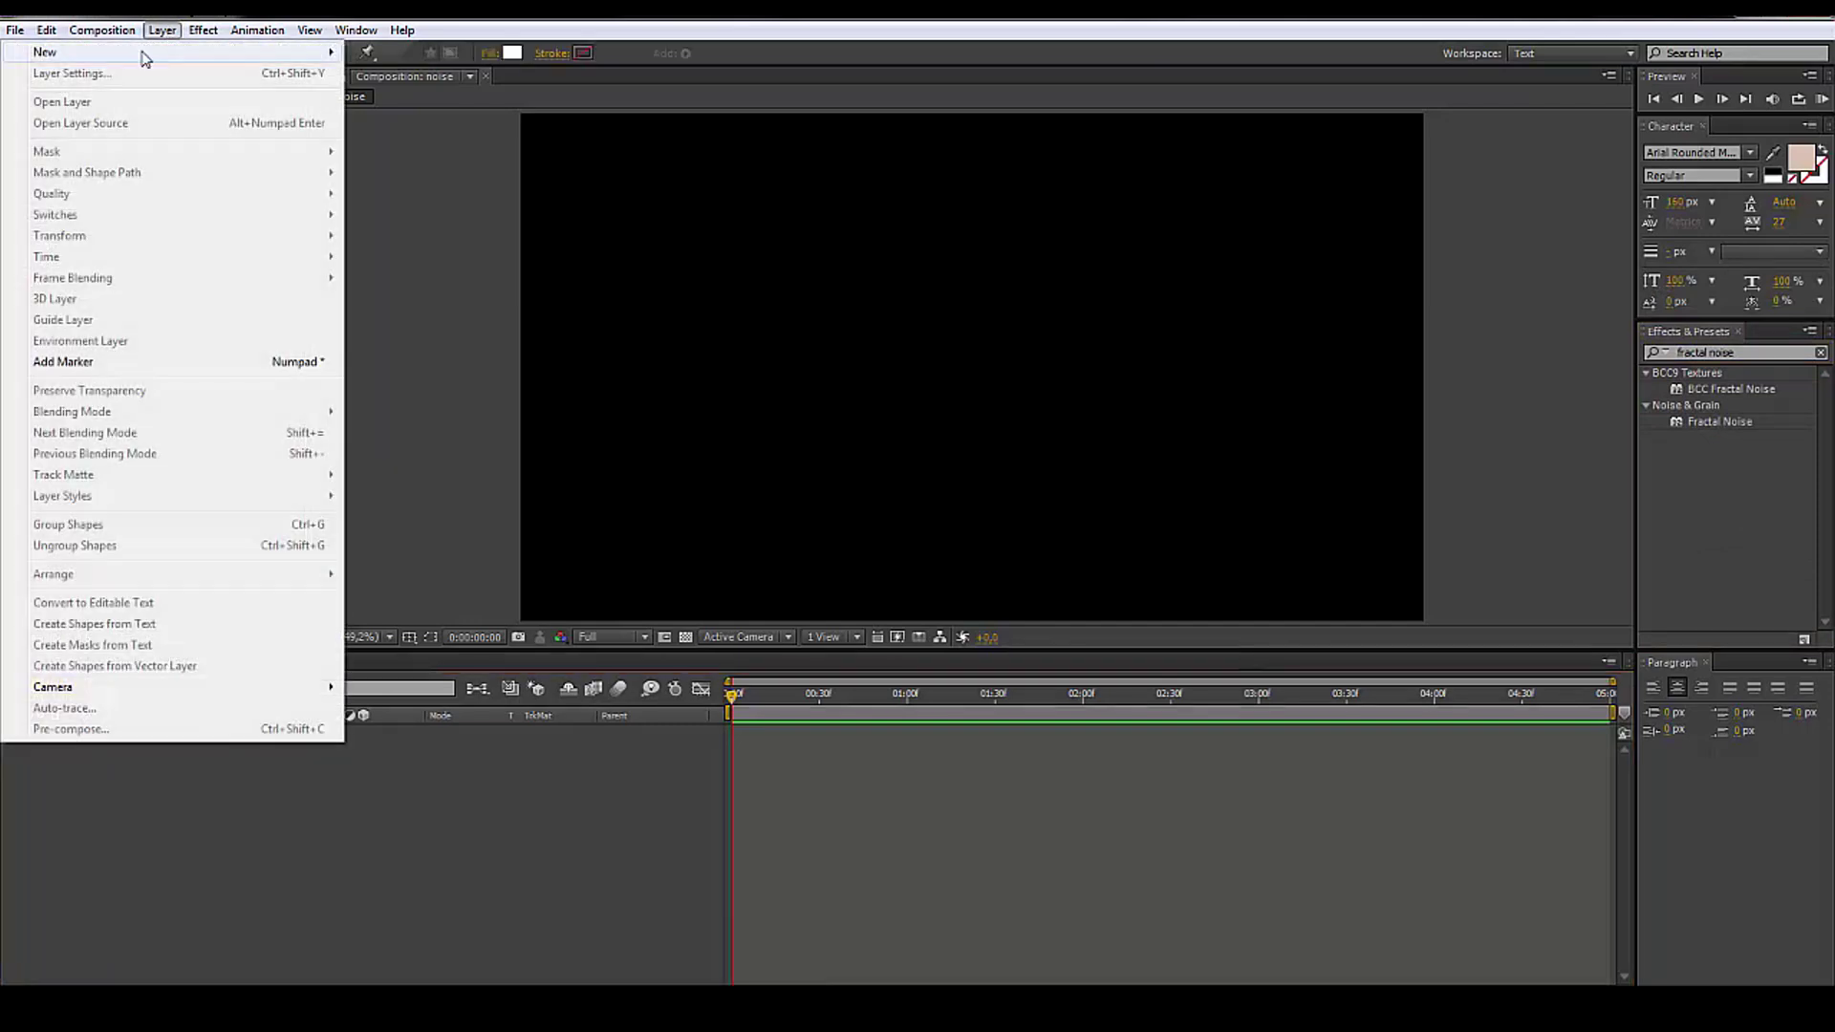
mouse_move(182, 48)
click(387, 73)
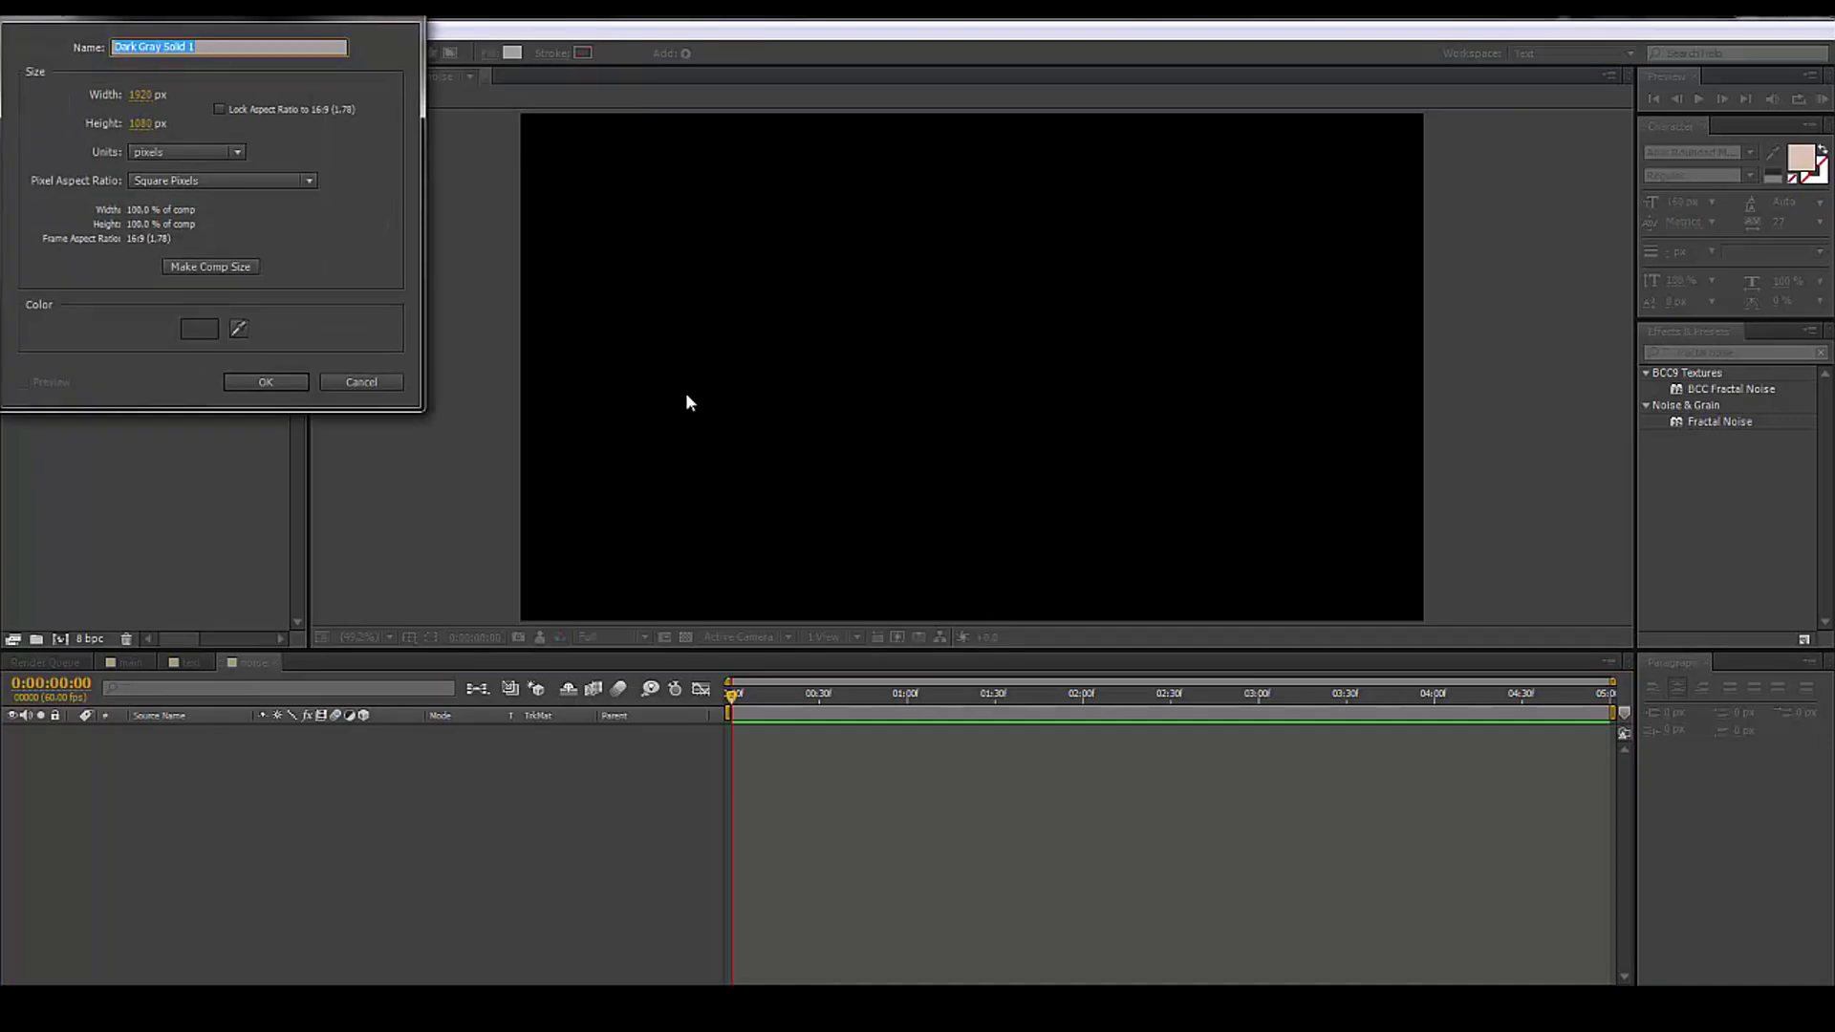
click(254, 381)
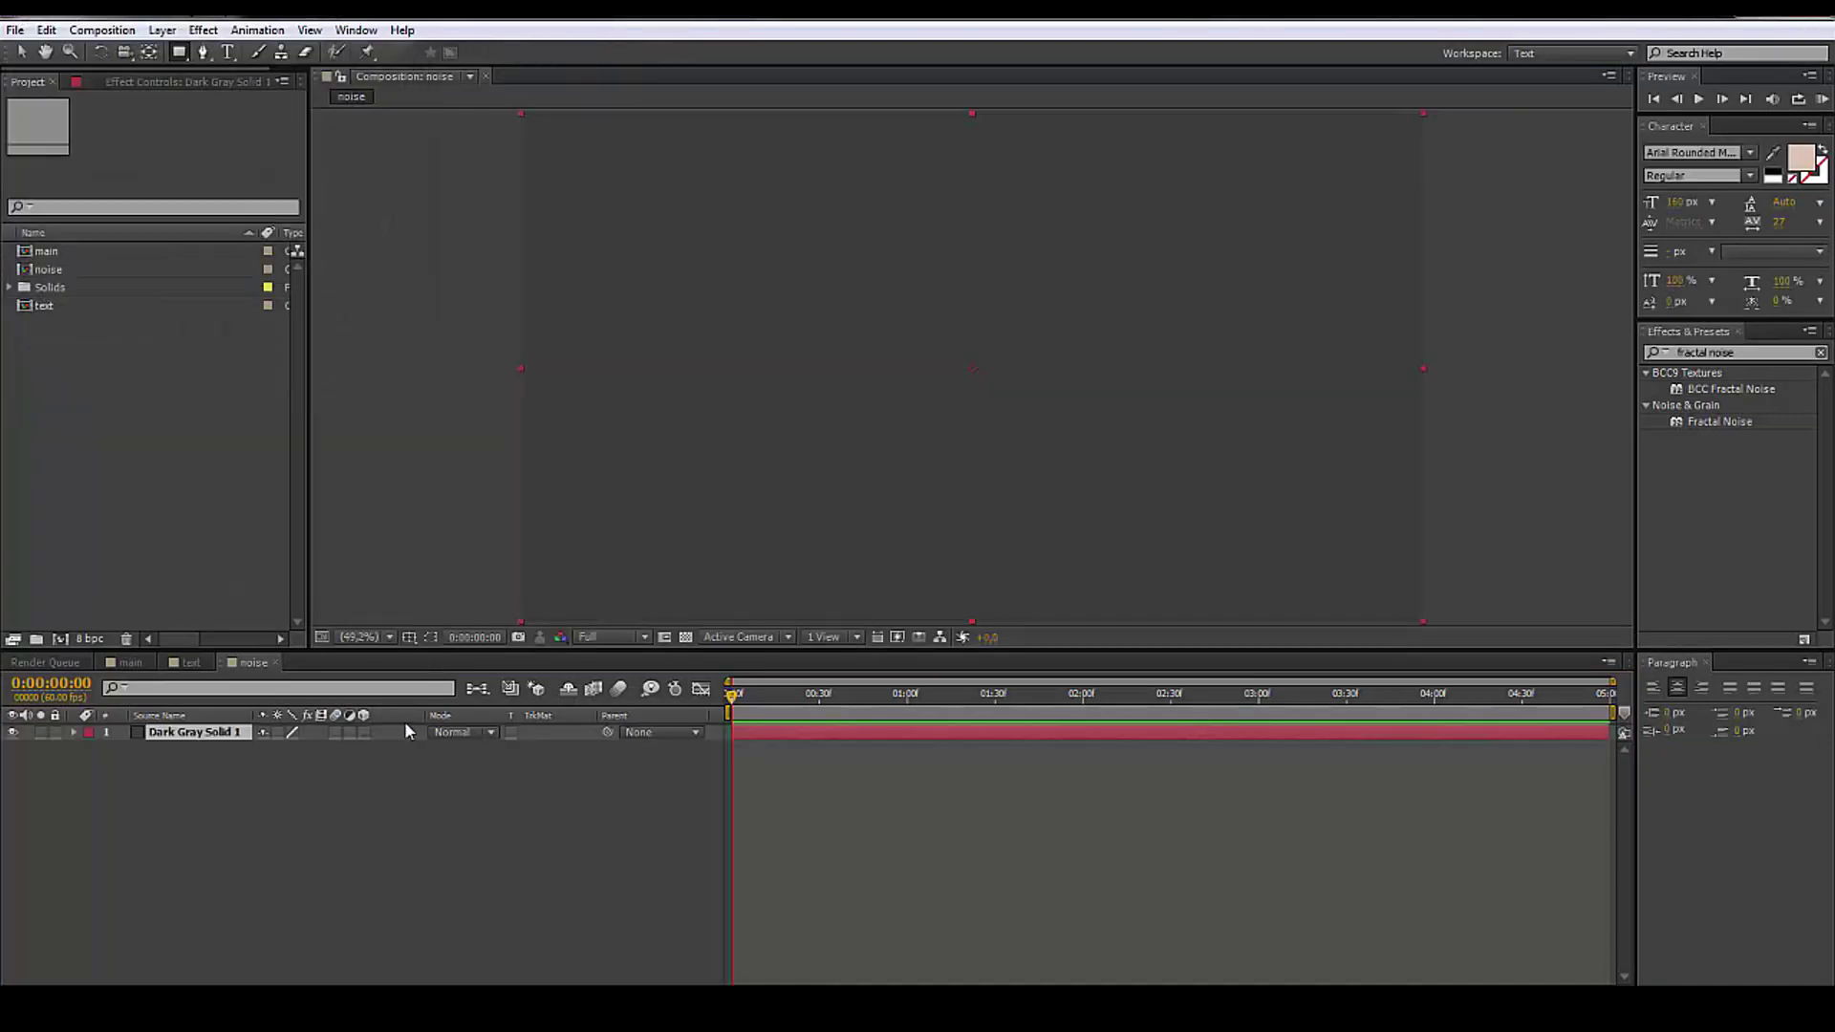
key(v)
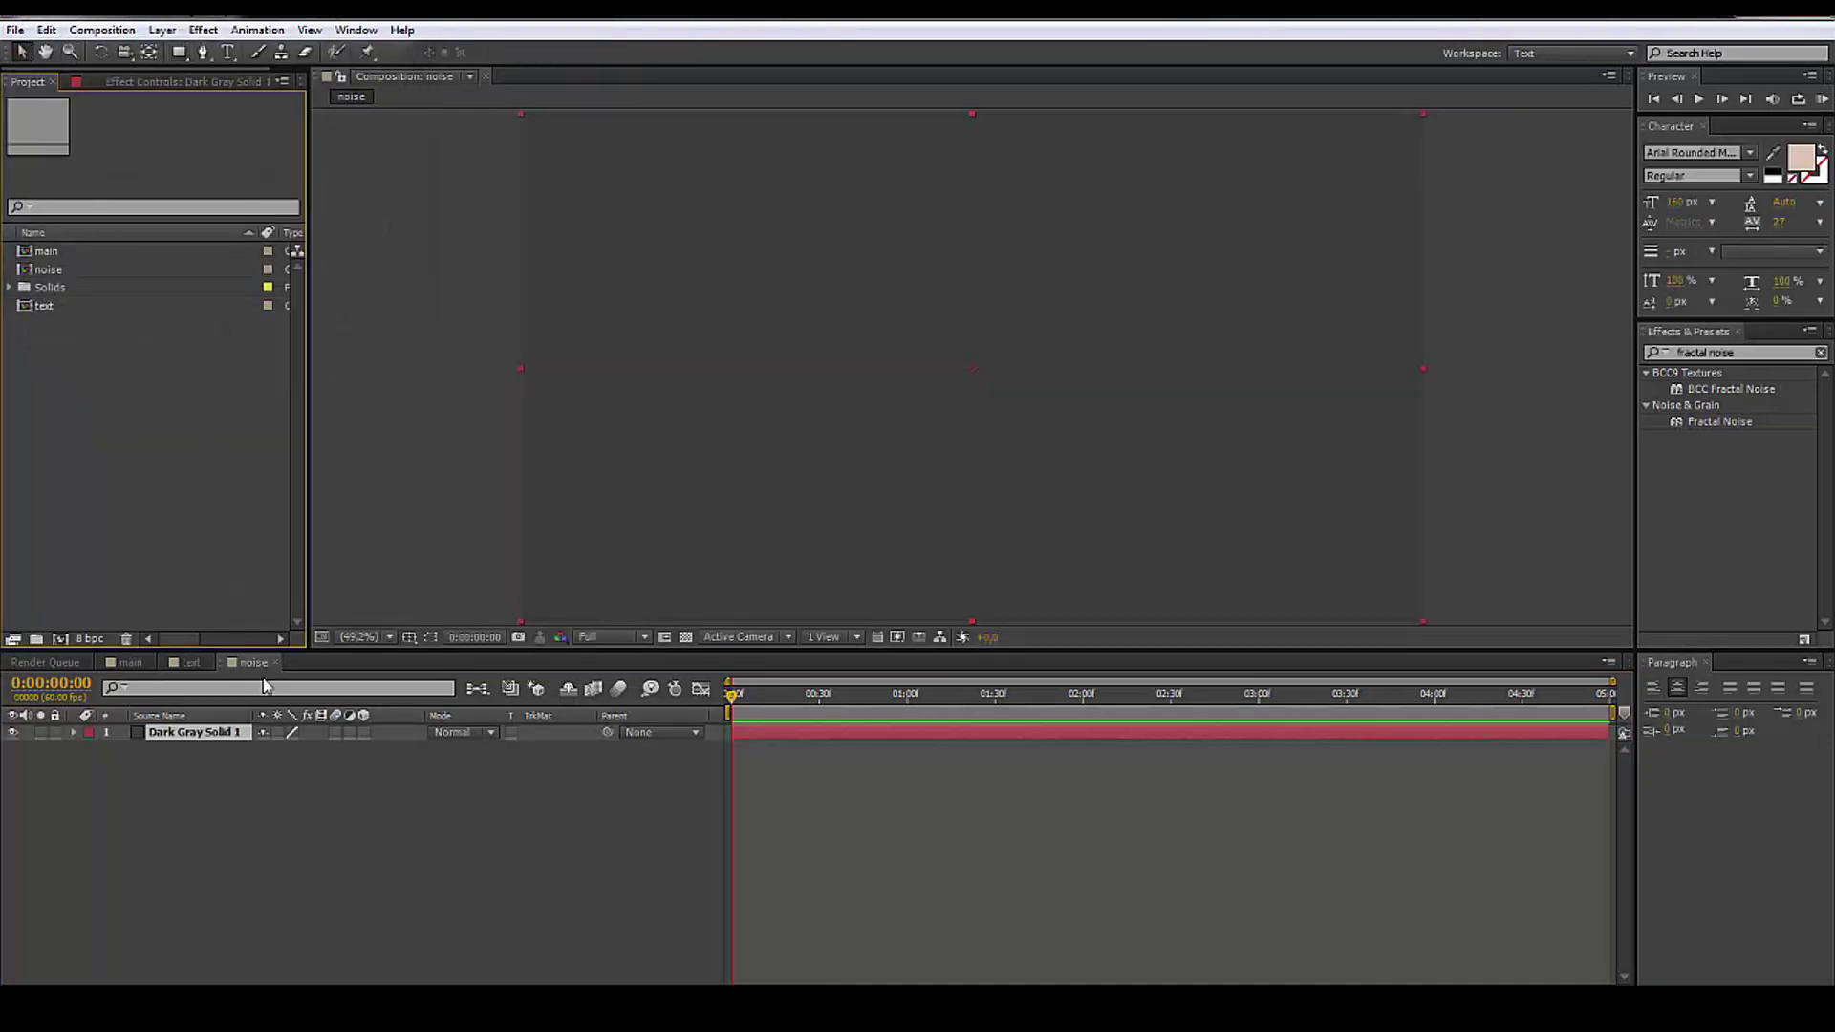
click(322, 852)
click(209, 742)
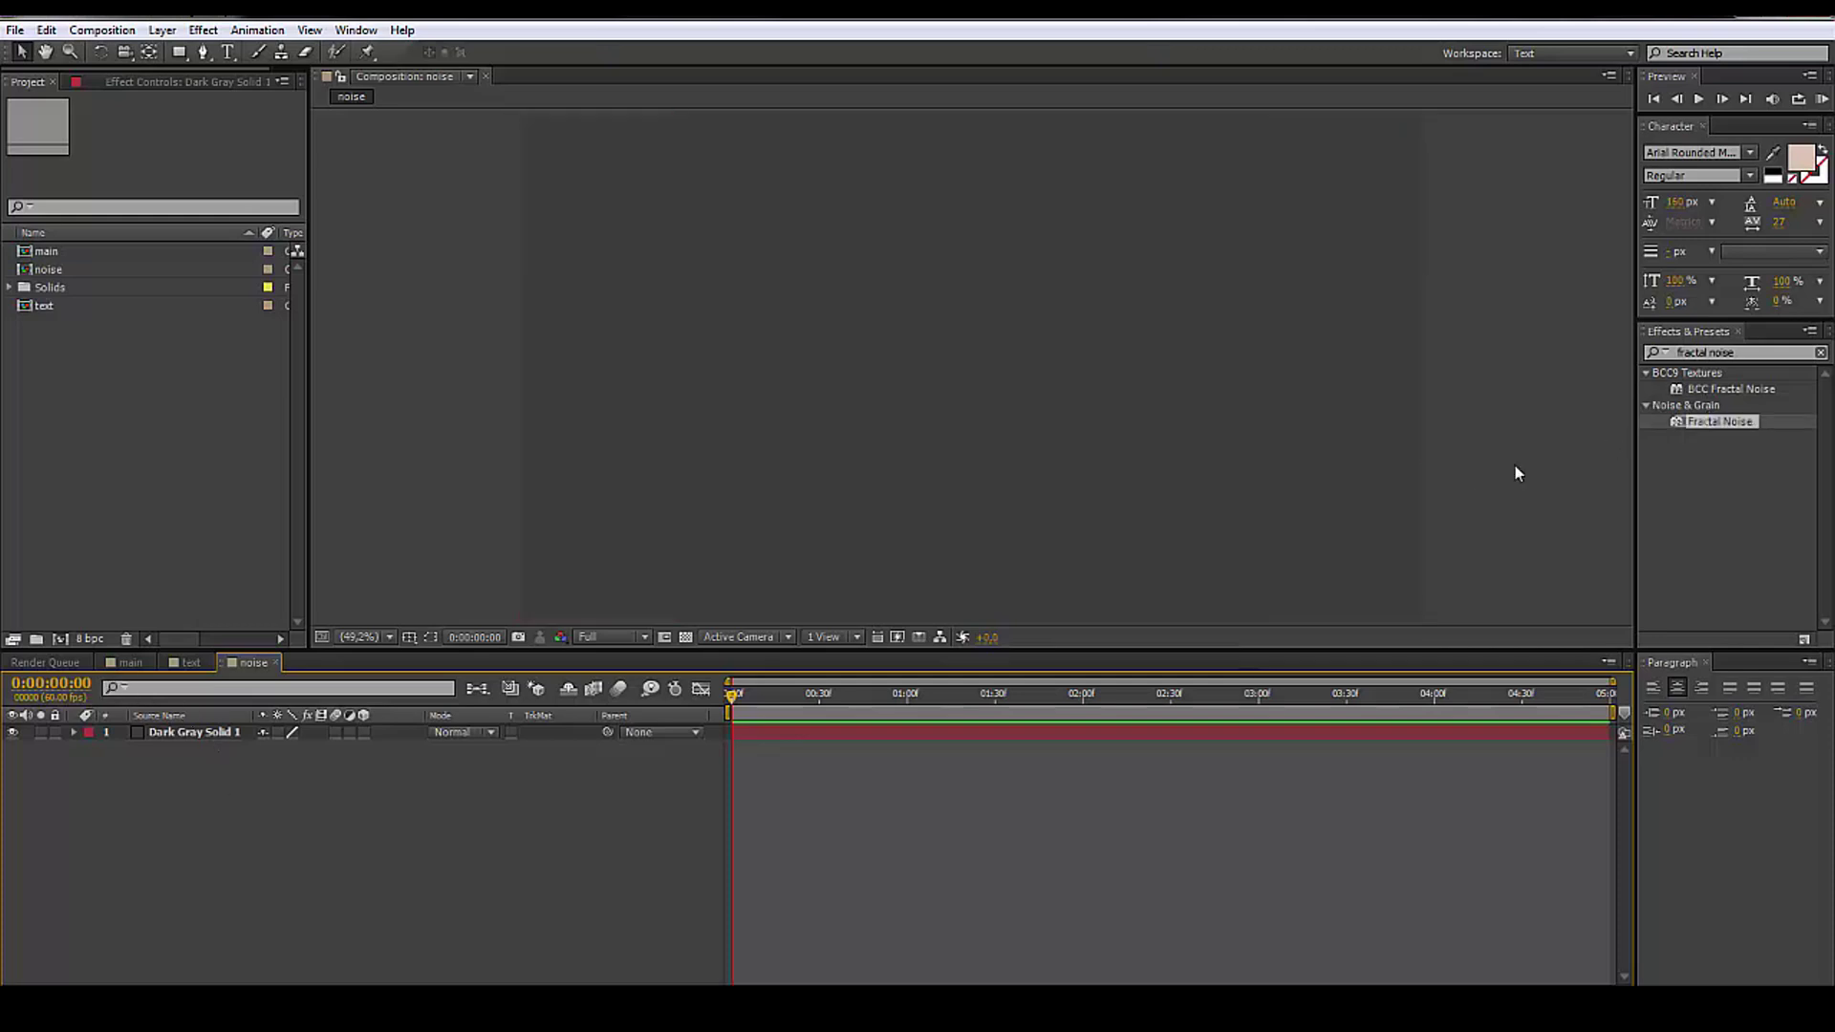
- Apply Fractal Noise to the solid with Dynamic Progressive type and contrast raised to 119
drag(1711, 421, 194, 726)
click(226, 135)
click(207, 277)
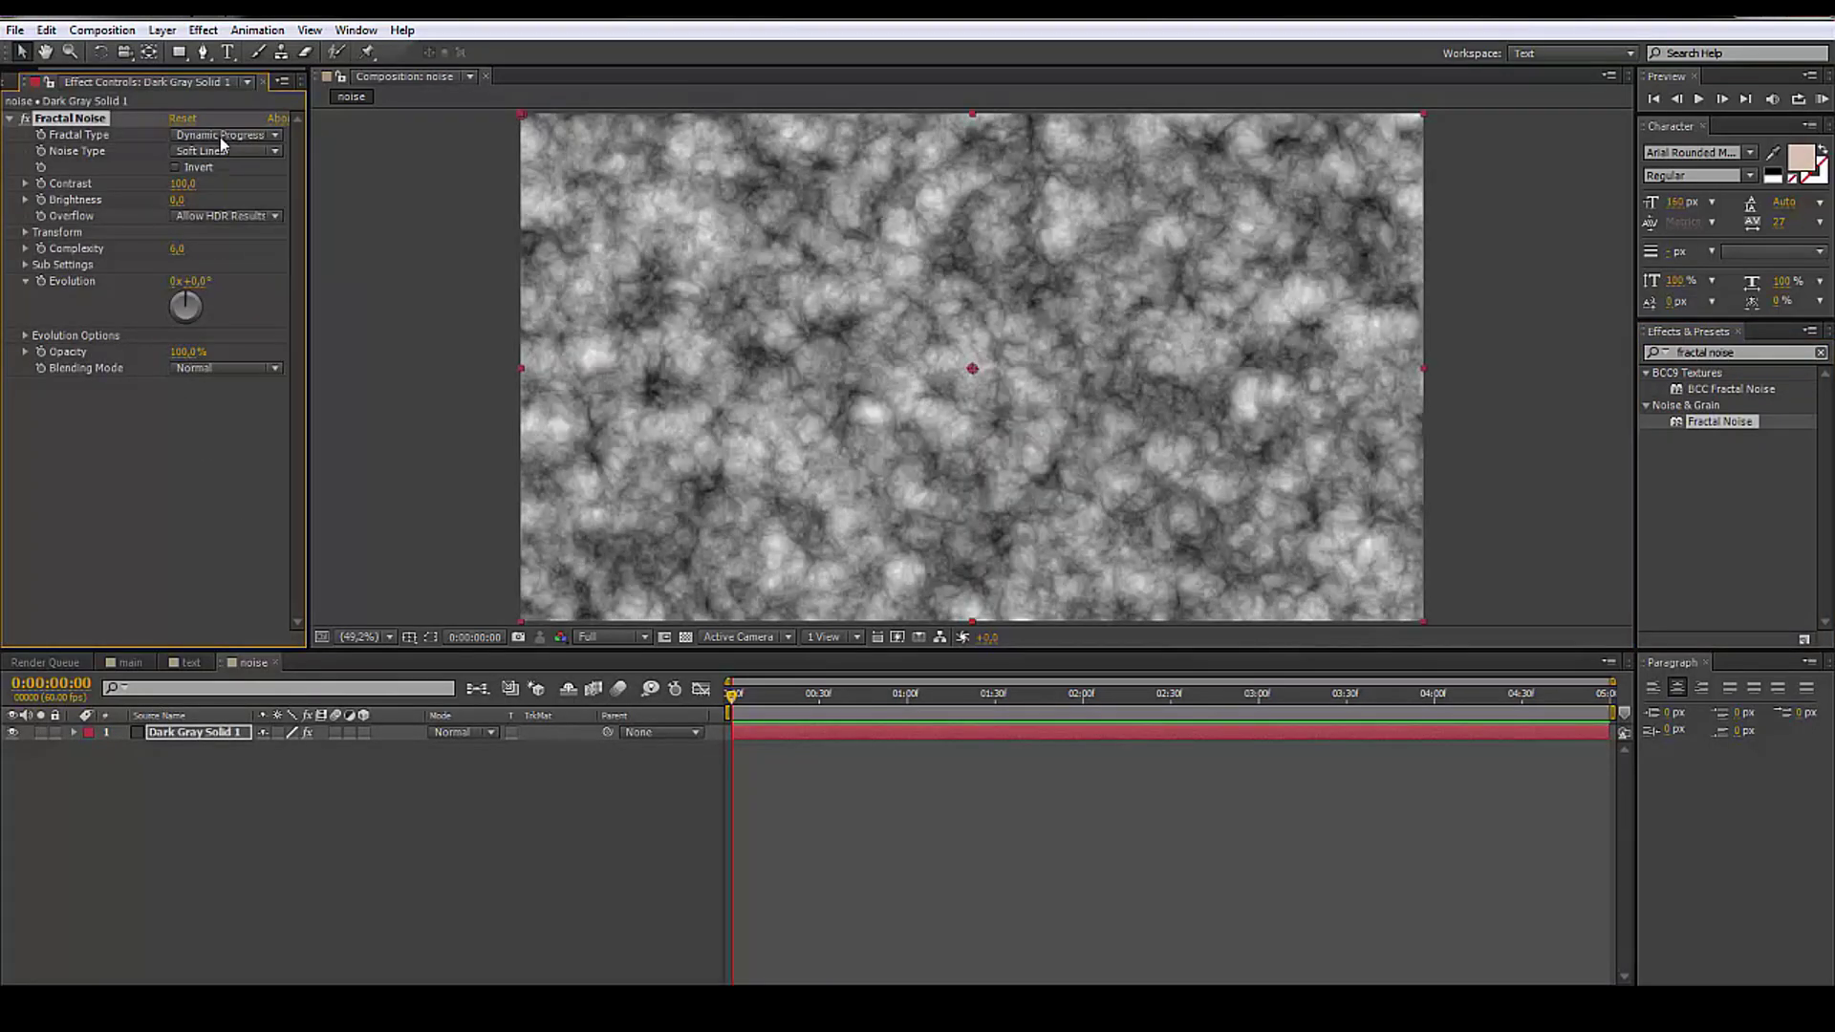
drag(180, 185, 179, 194)
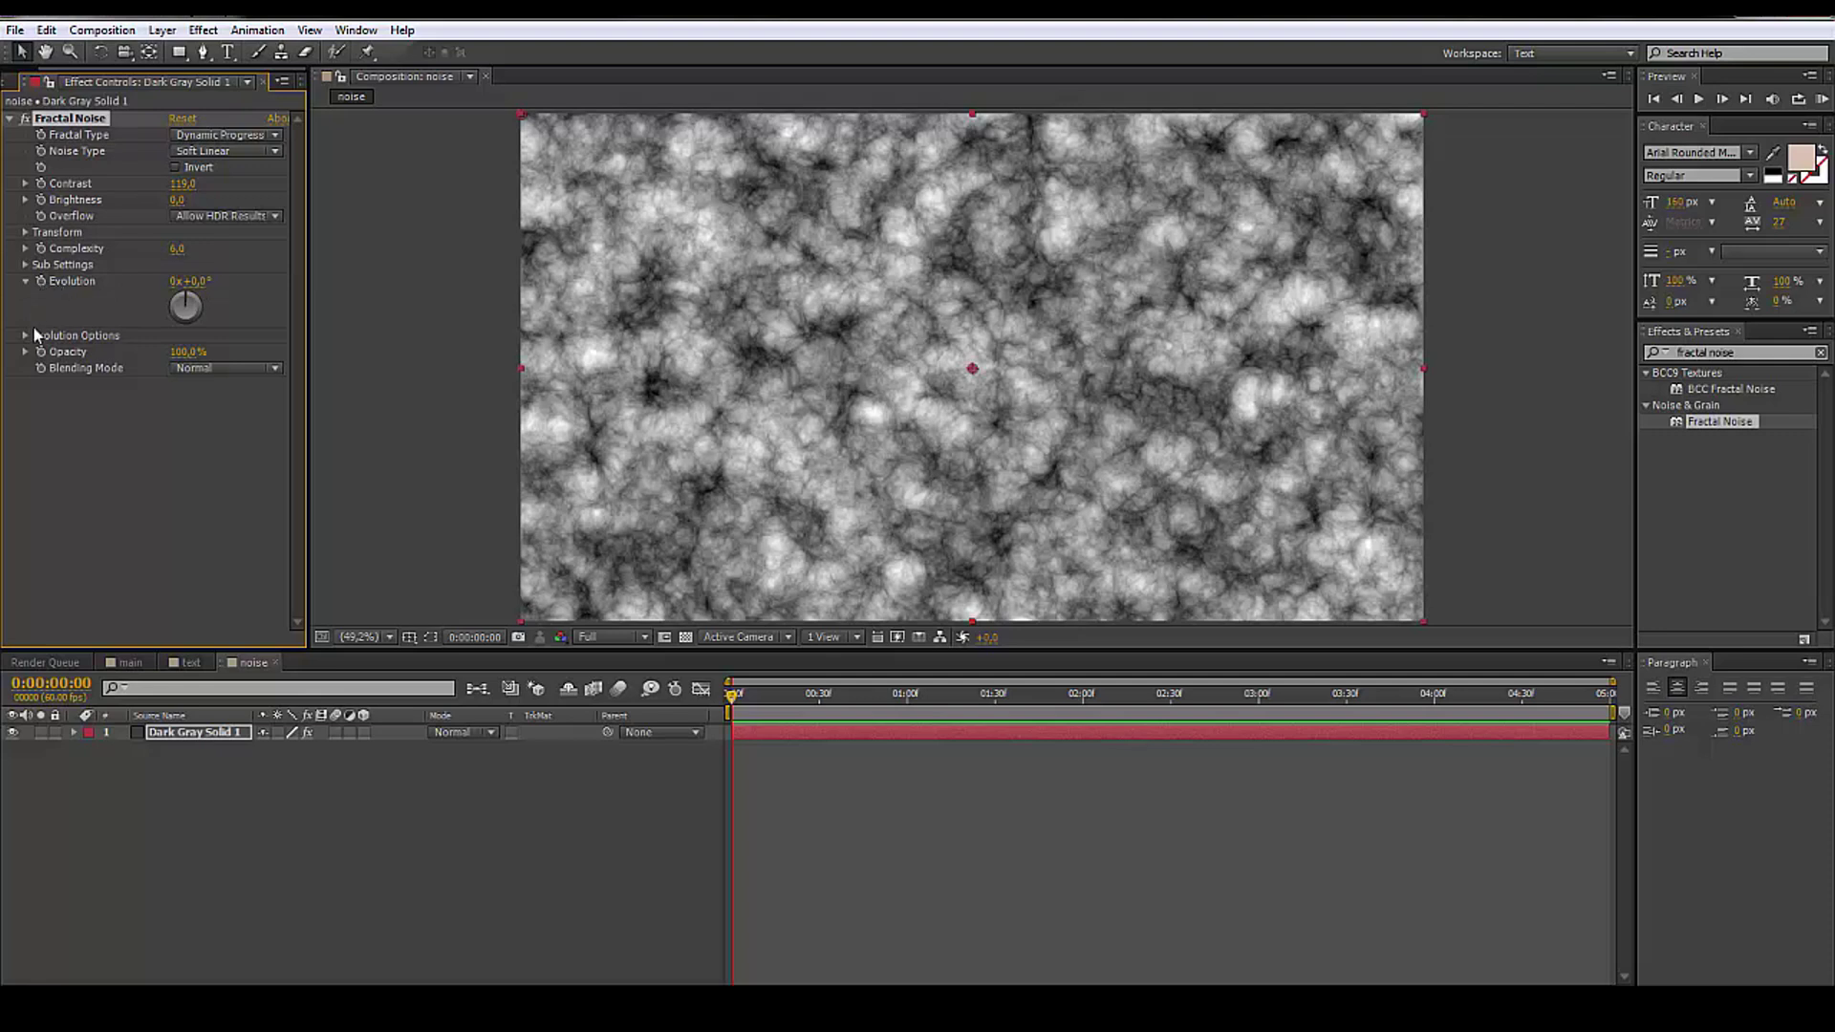
- Set the Fractal Noise Transform scale to 75
click(26, 232)
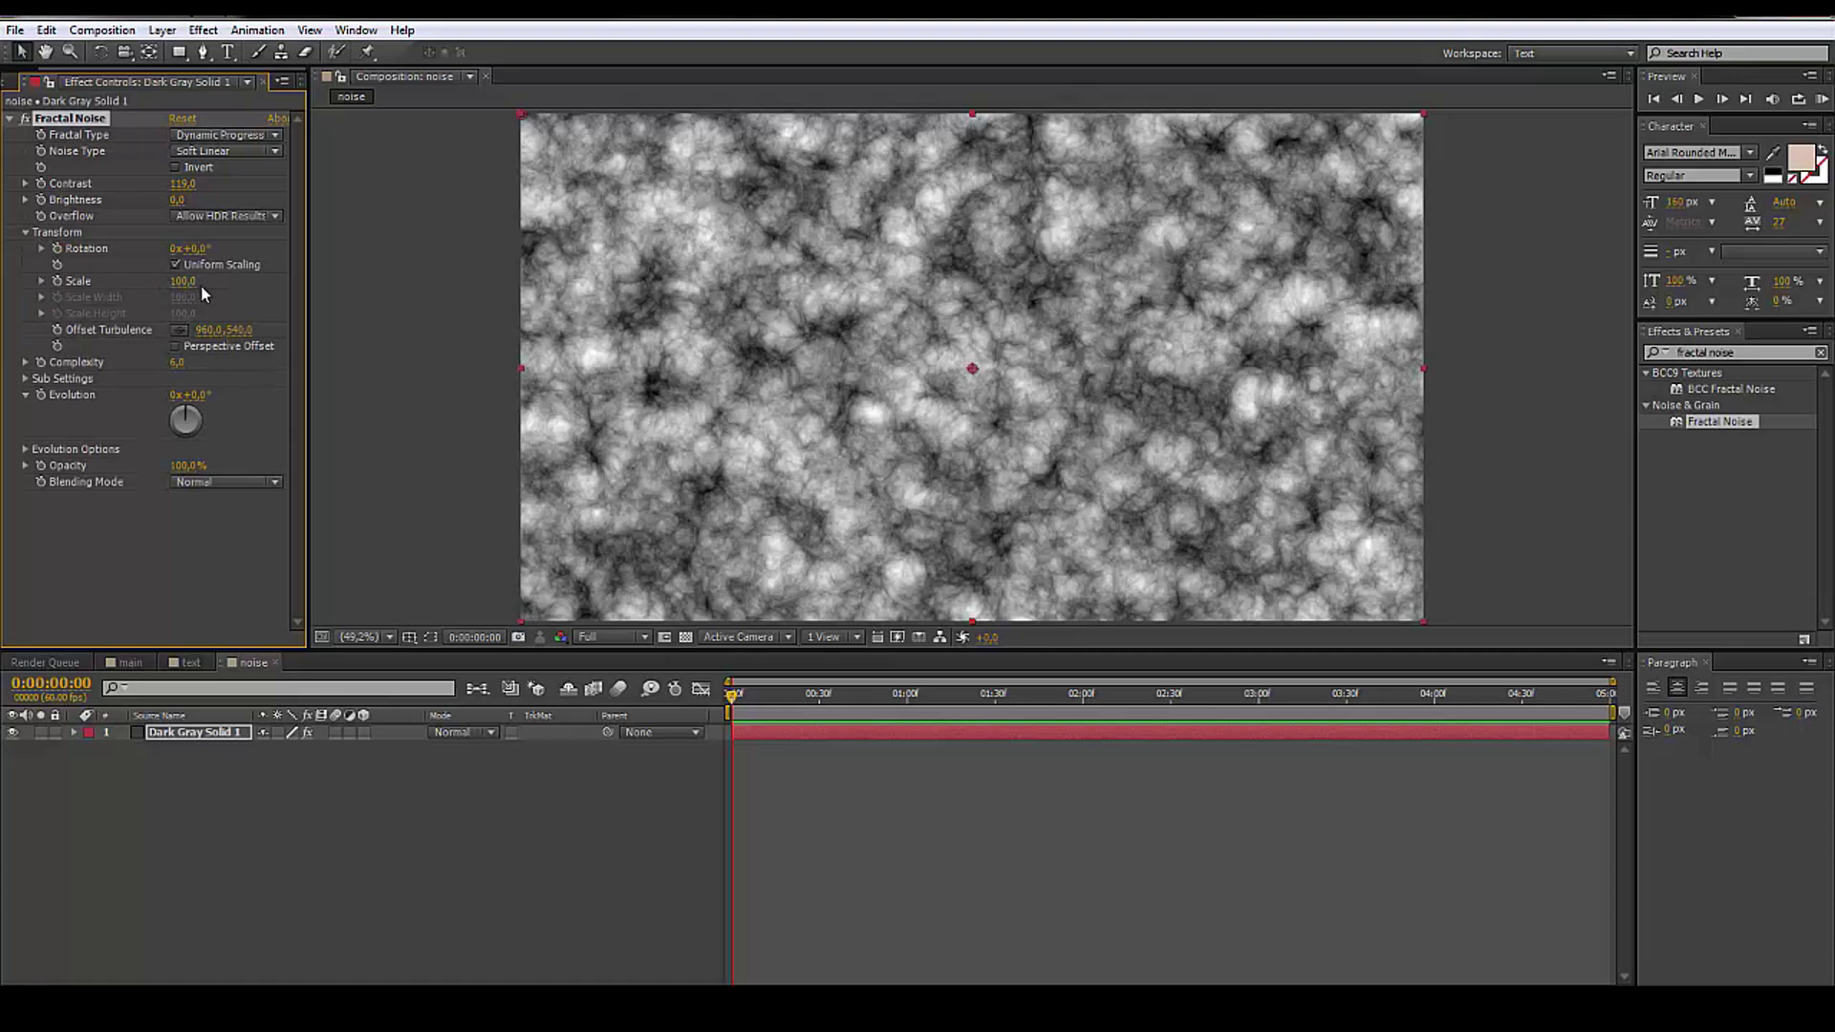
mouse_move(181, 282)
mouse_down()
mouse_move(167, 283)
mouse_move(184, 284)
mouse_up()
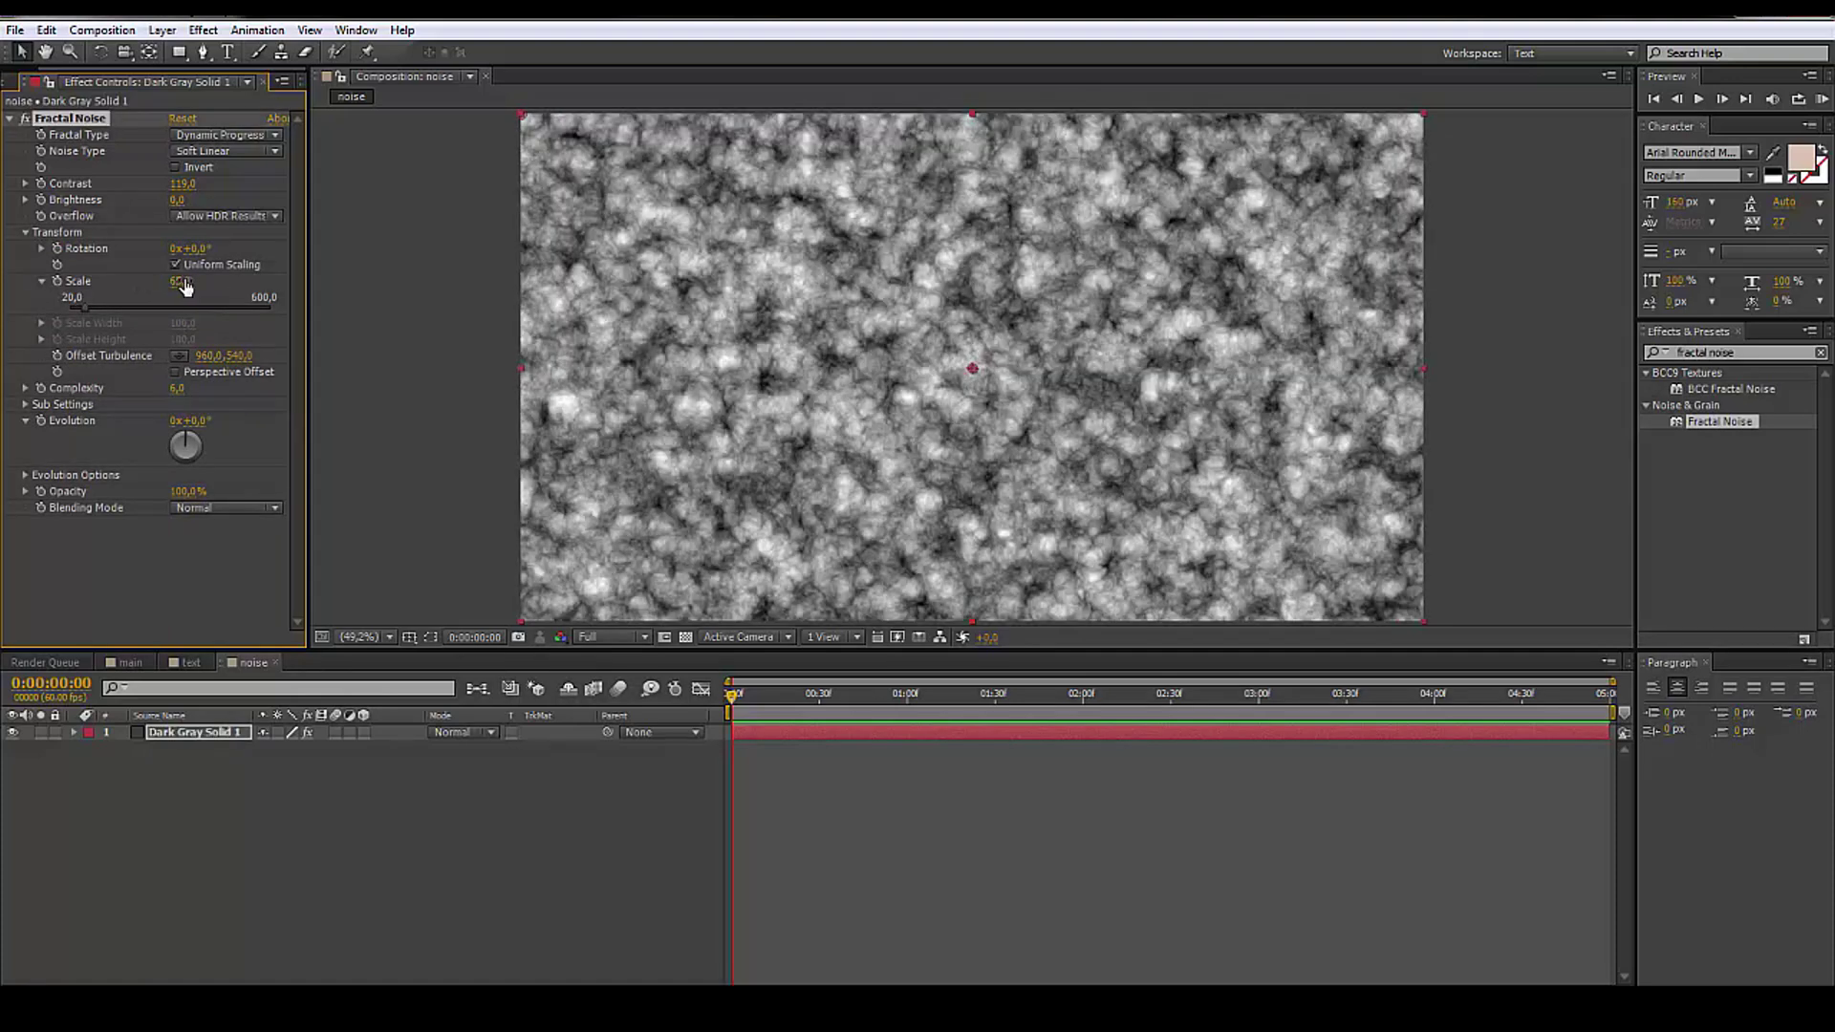
click(179, 283)
text(75)
key(Return)
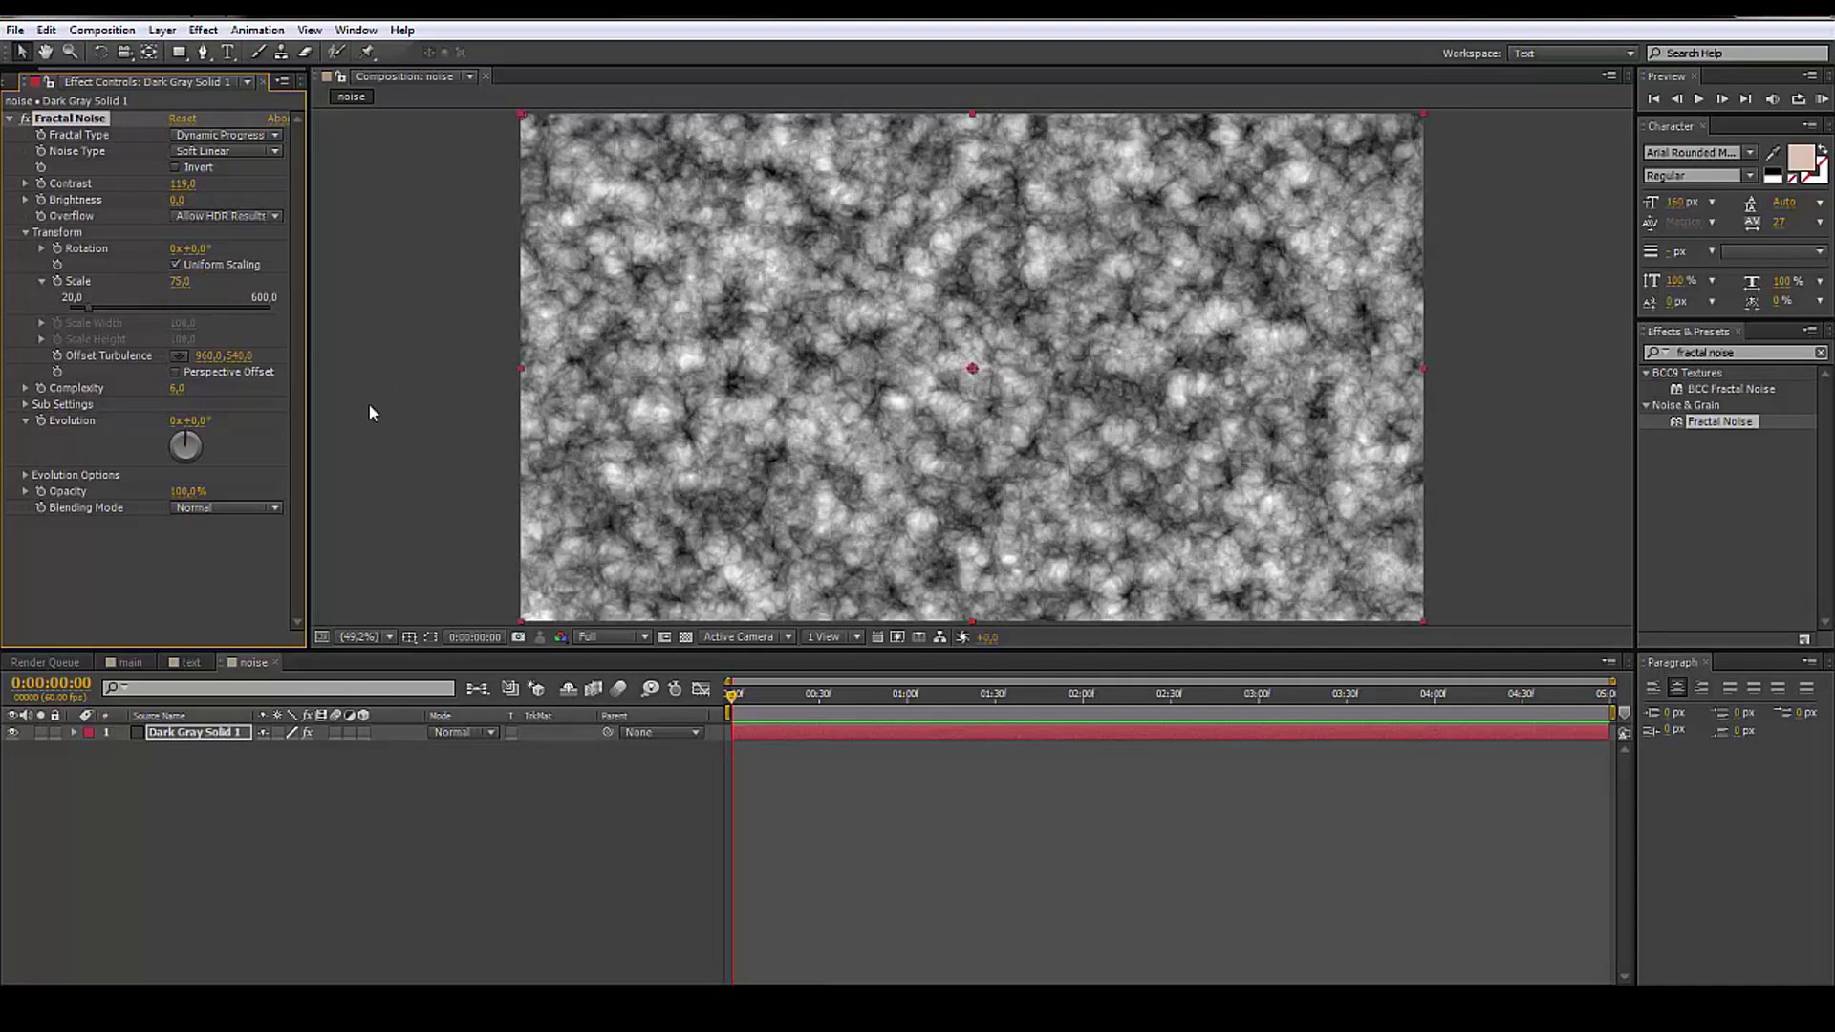
click(385, 426)
click(324, 857)
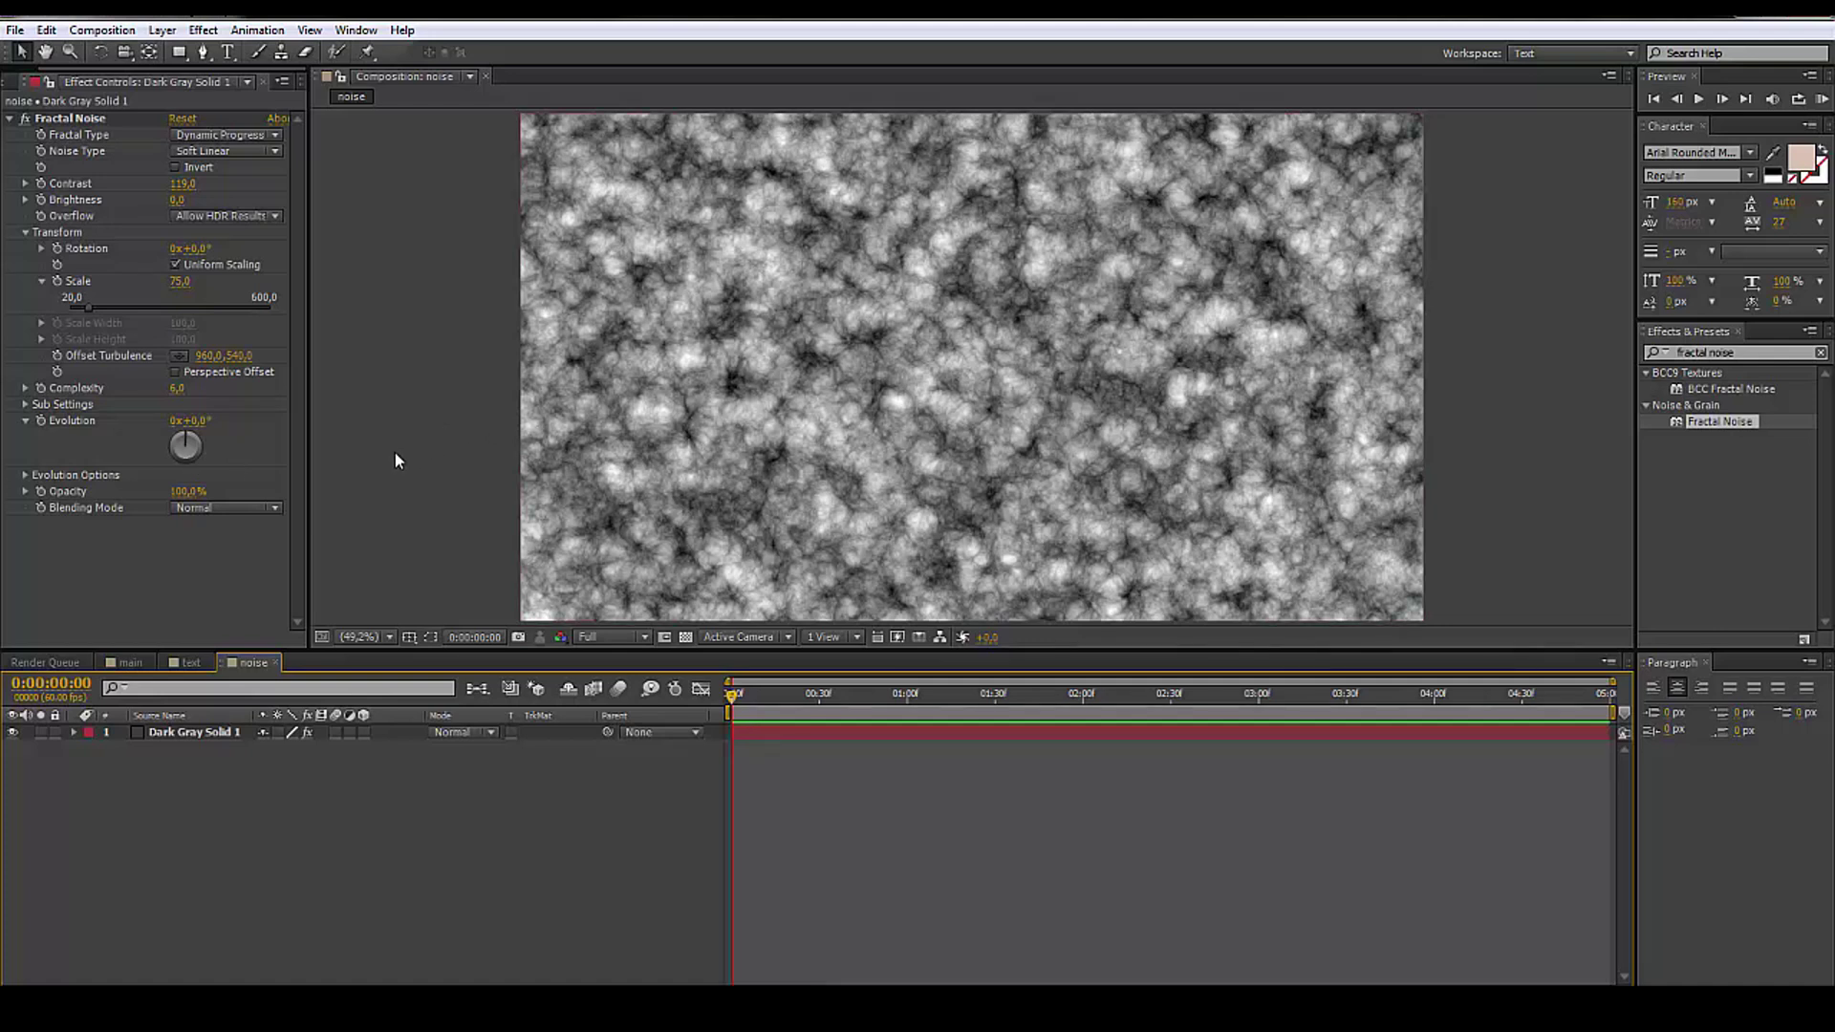
- Expand the solid's Fractal Noise properties in the timeline down to Evolution Options
click(66, 435)
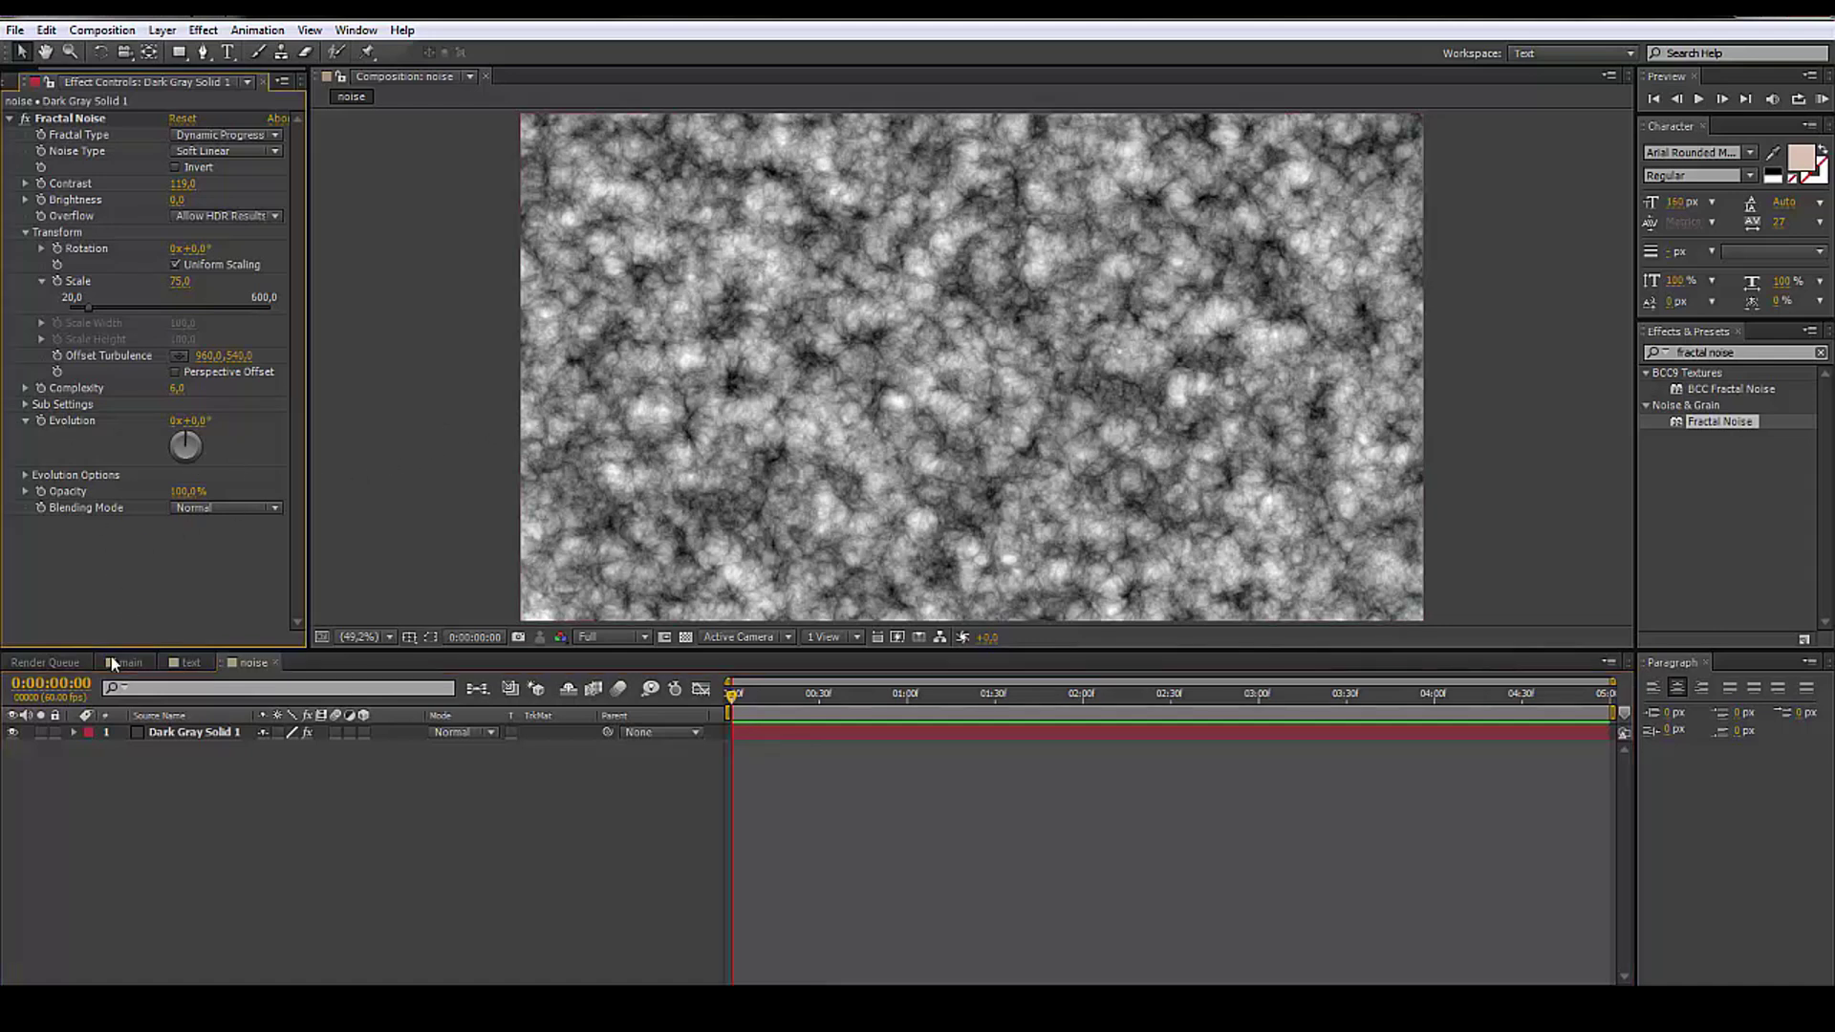
click(72, 732)
click(89, 749)
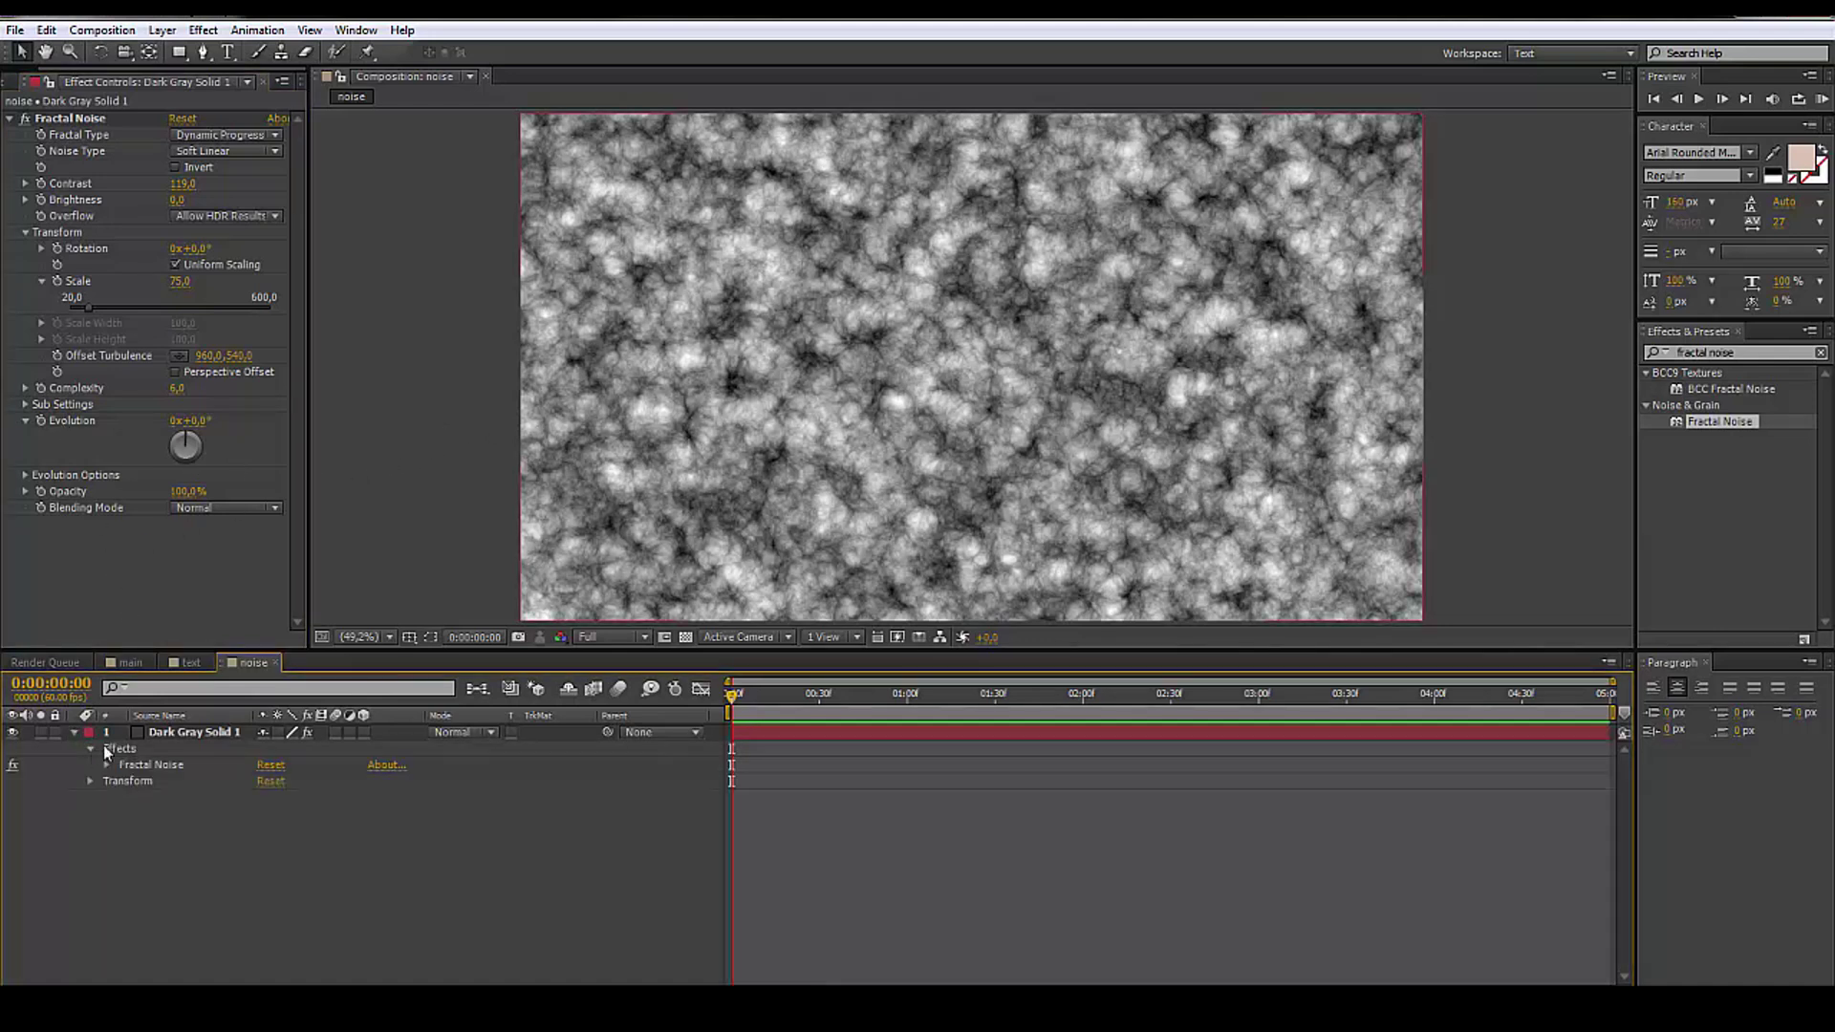
click(107, 765)
scroll(115, 751, down, 1)
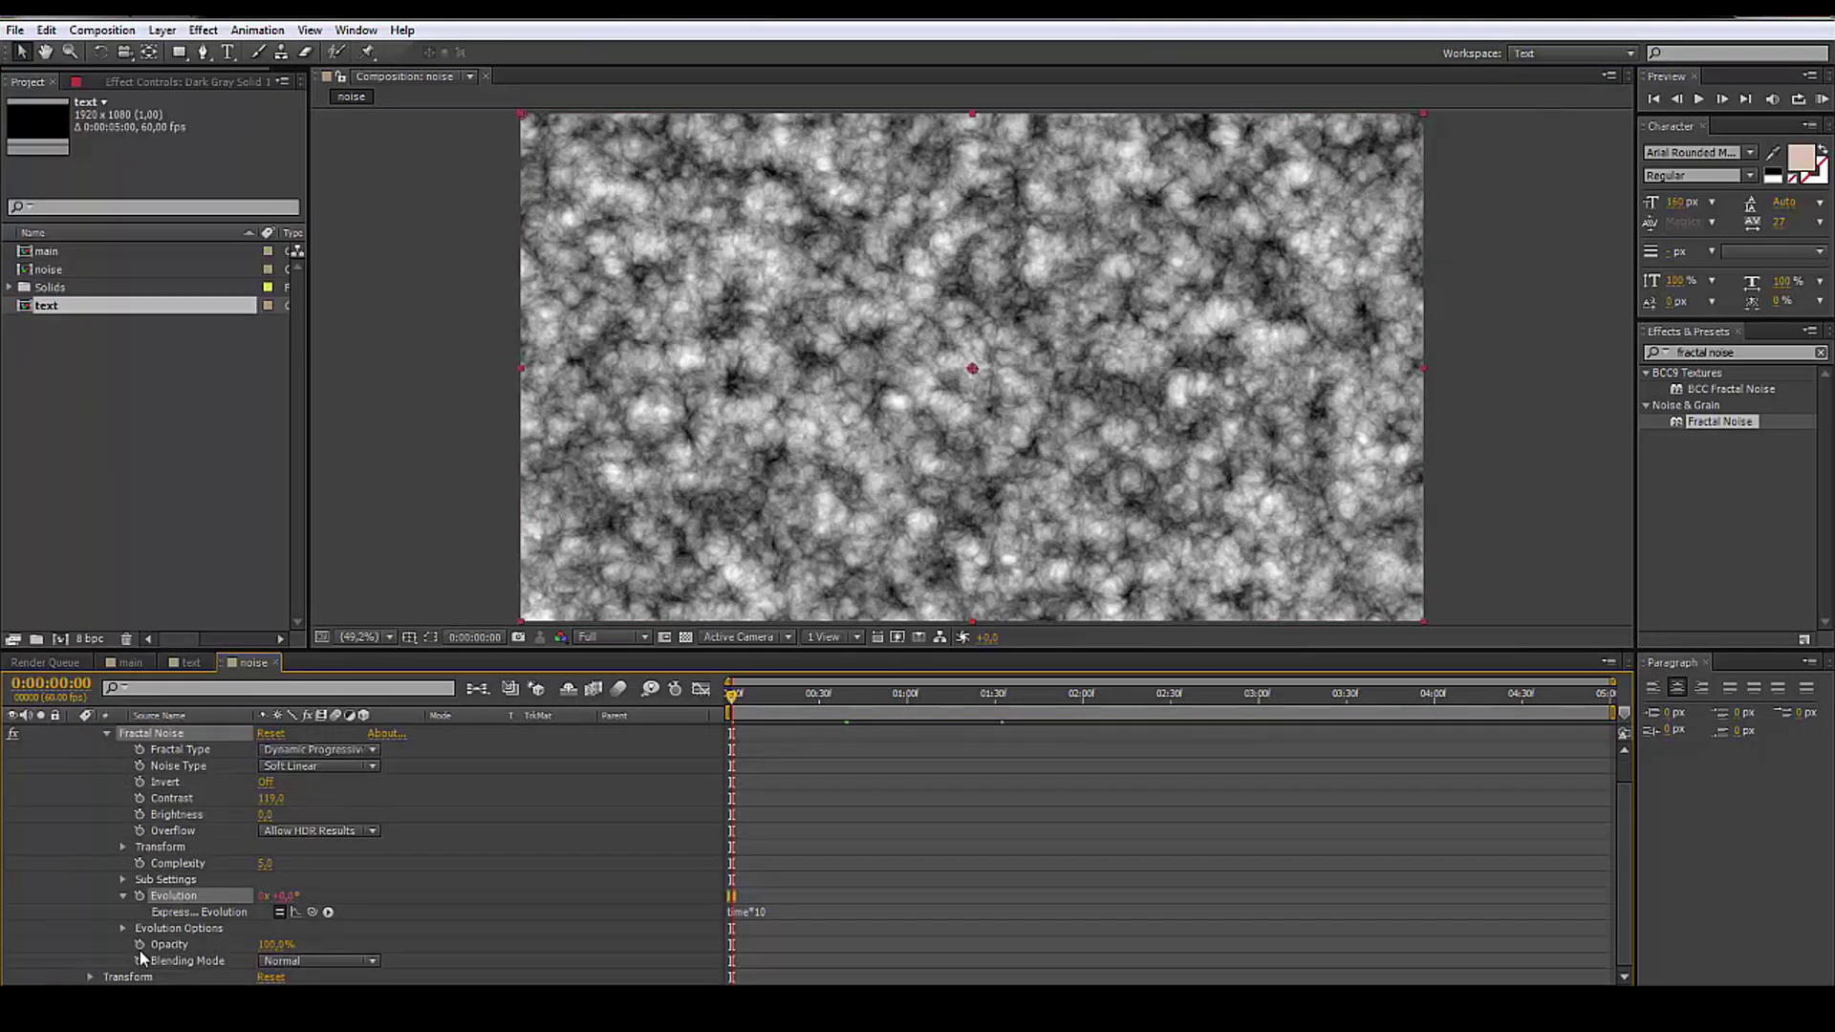
click(194, 961)
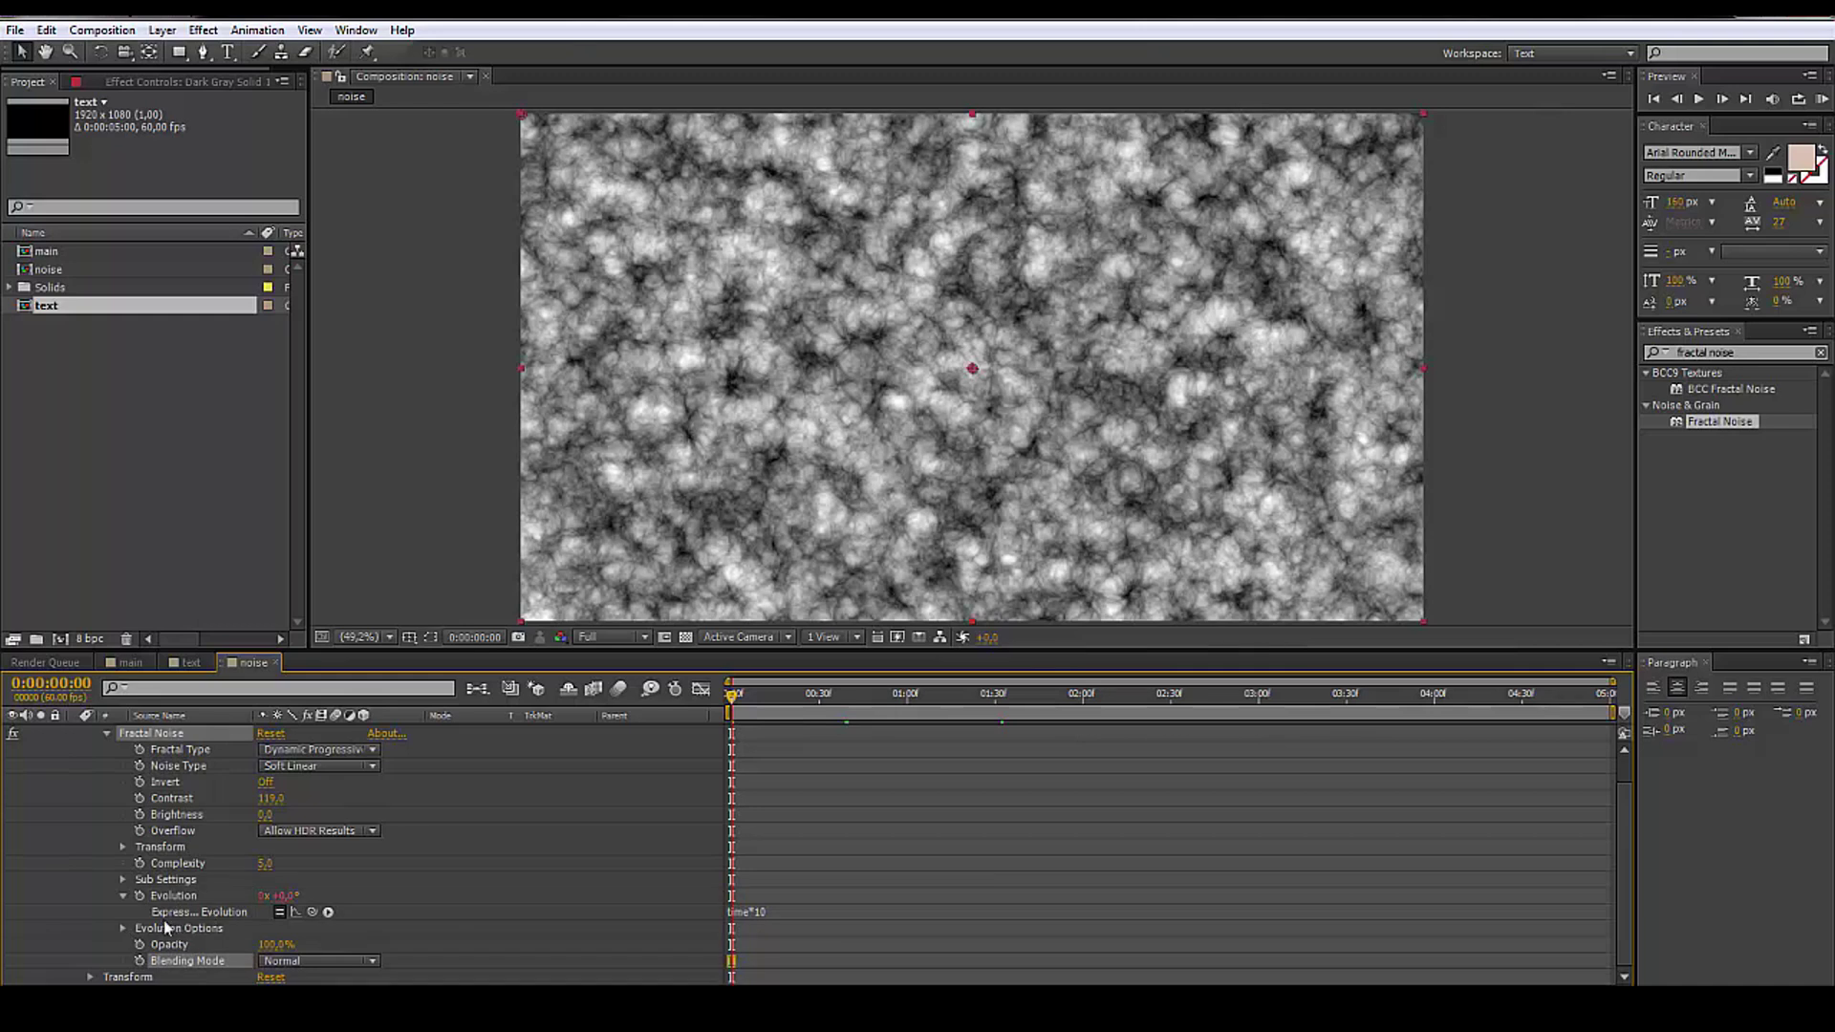
click(124, 928)
- Select the Random Seed and Evolution properties and scrub time to check the noise
scroll(157, 937, down, 3)
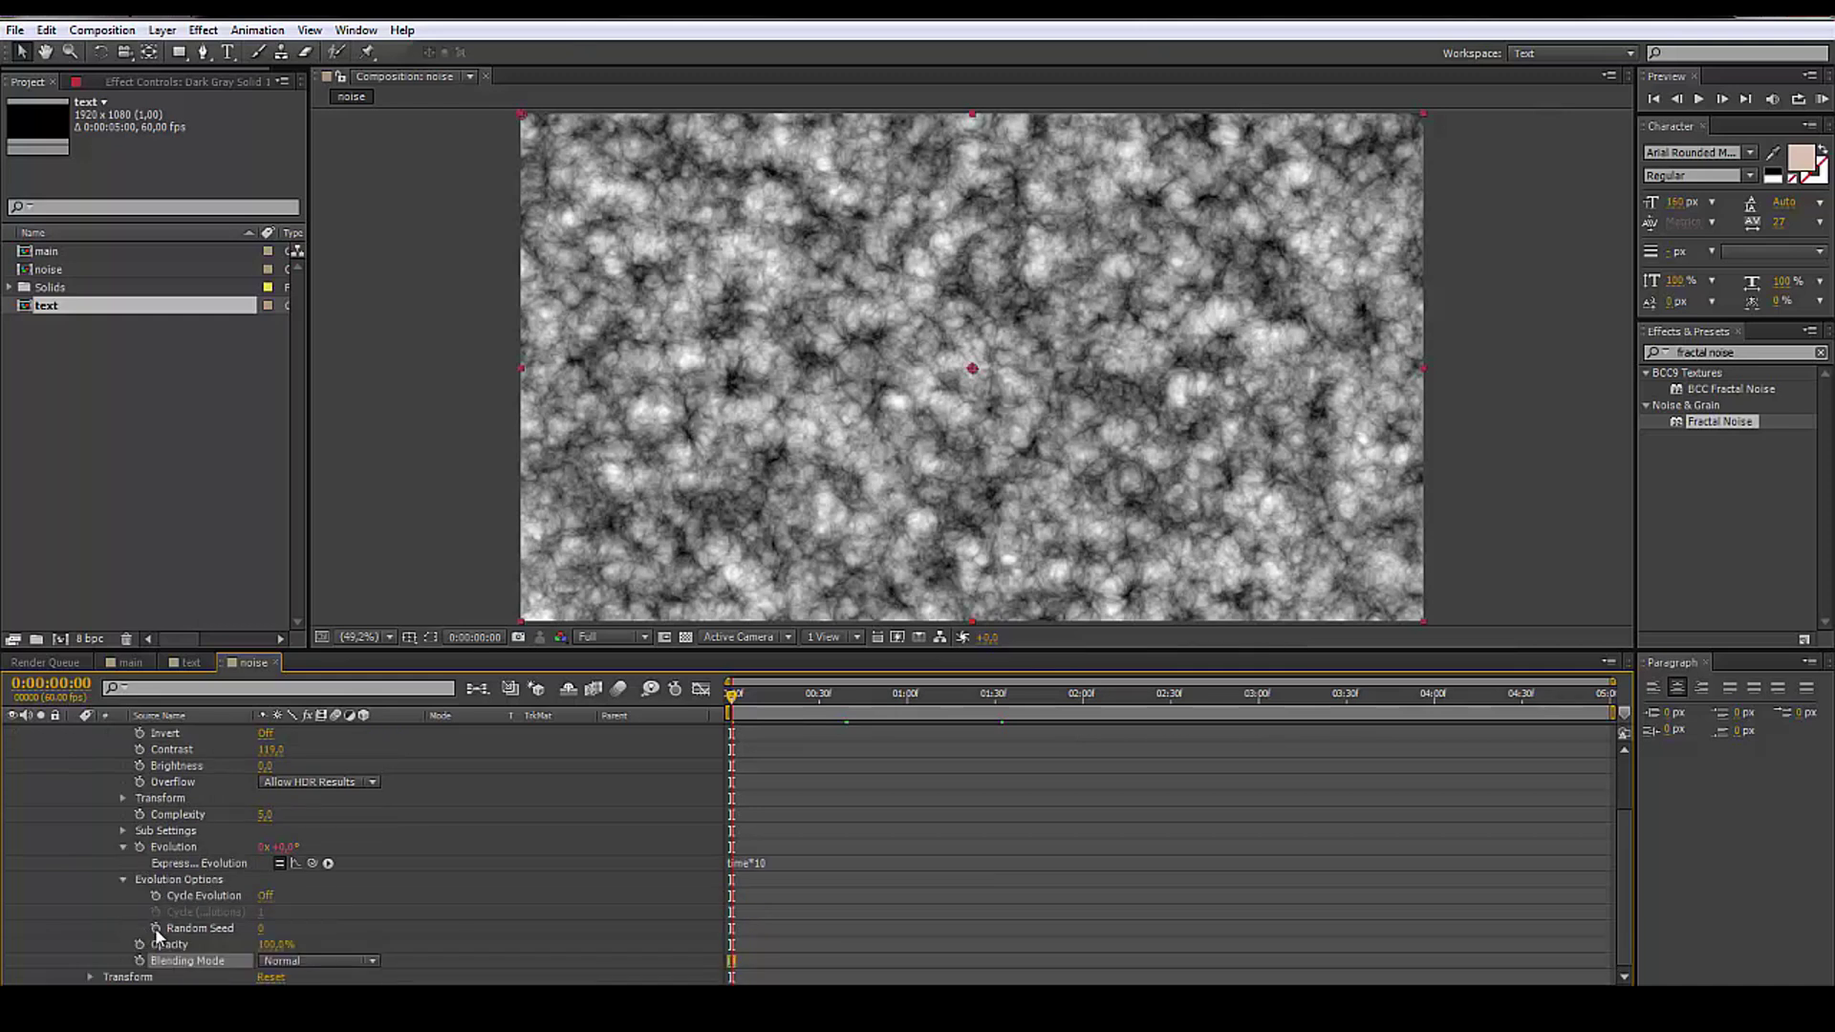
click(227, 926)
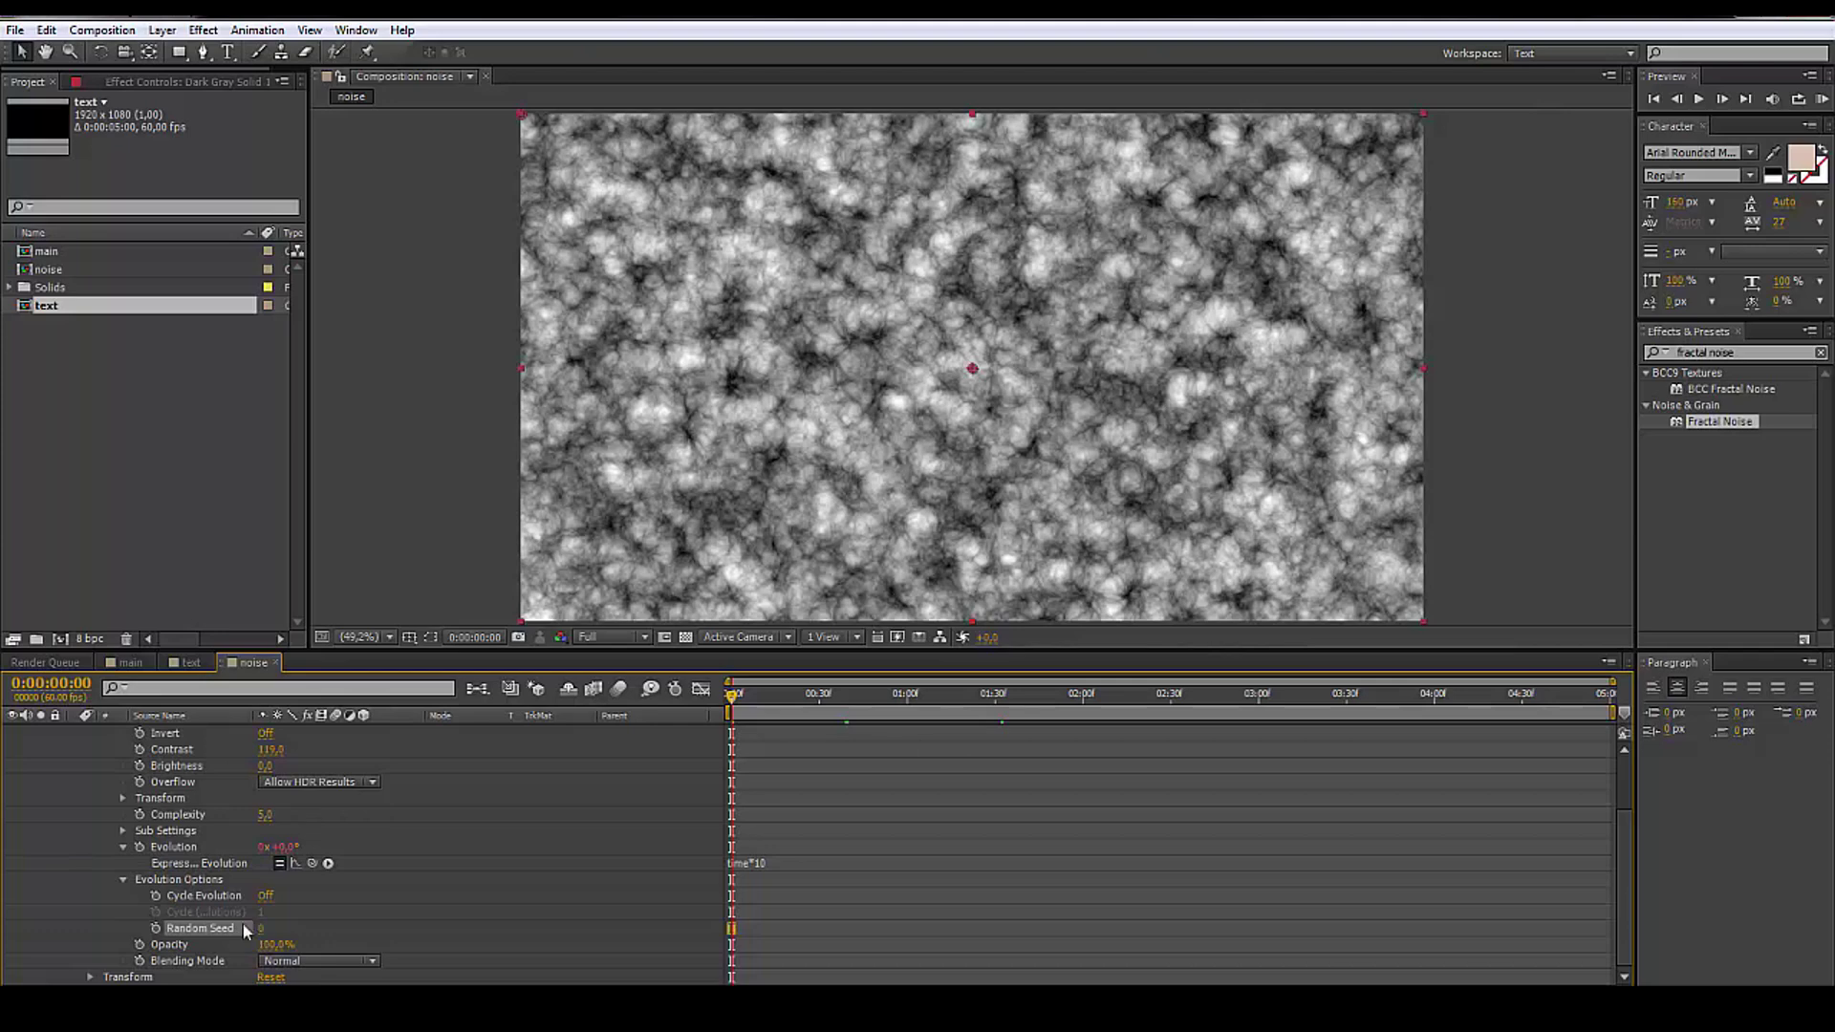
click(280, 863)
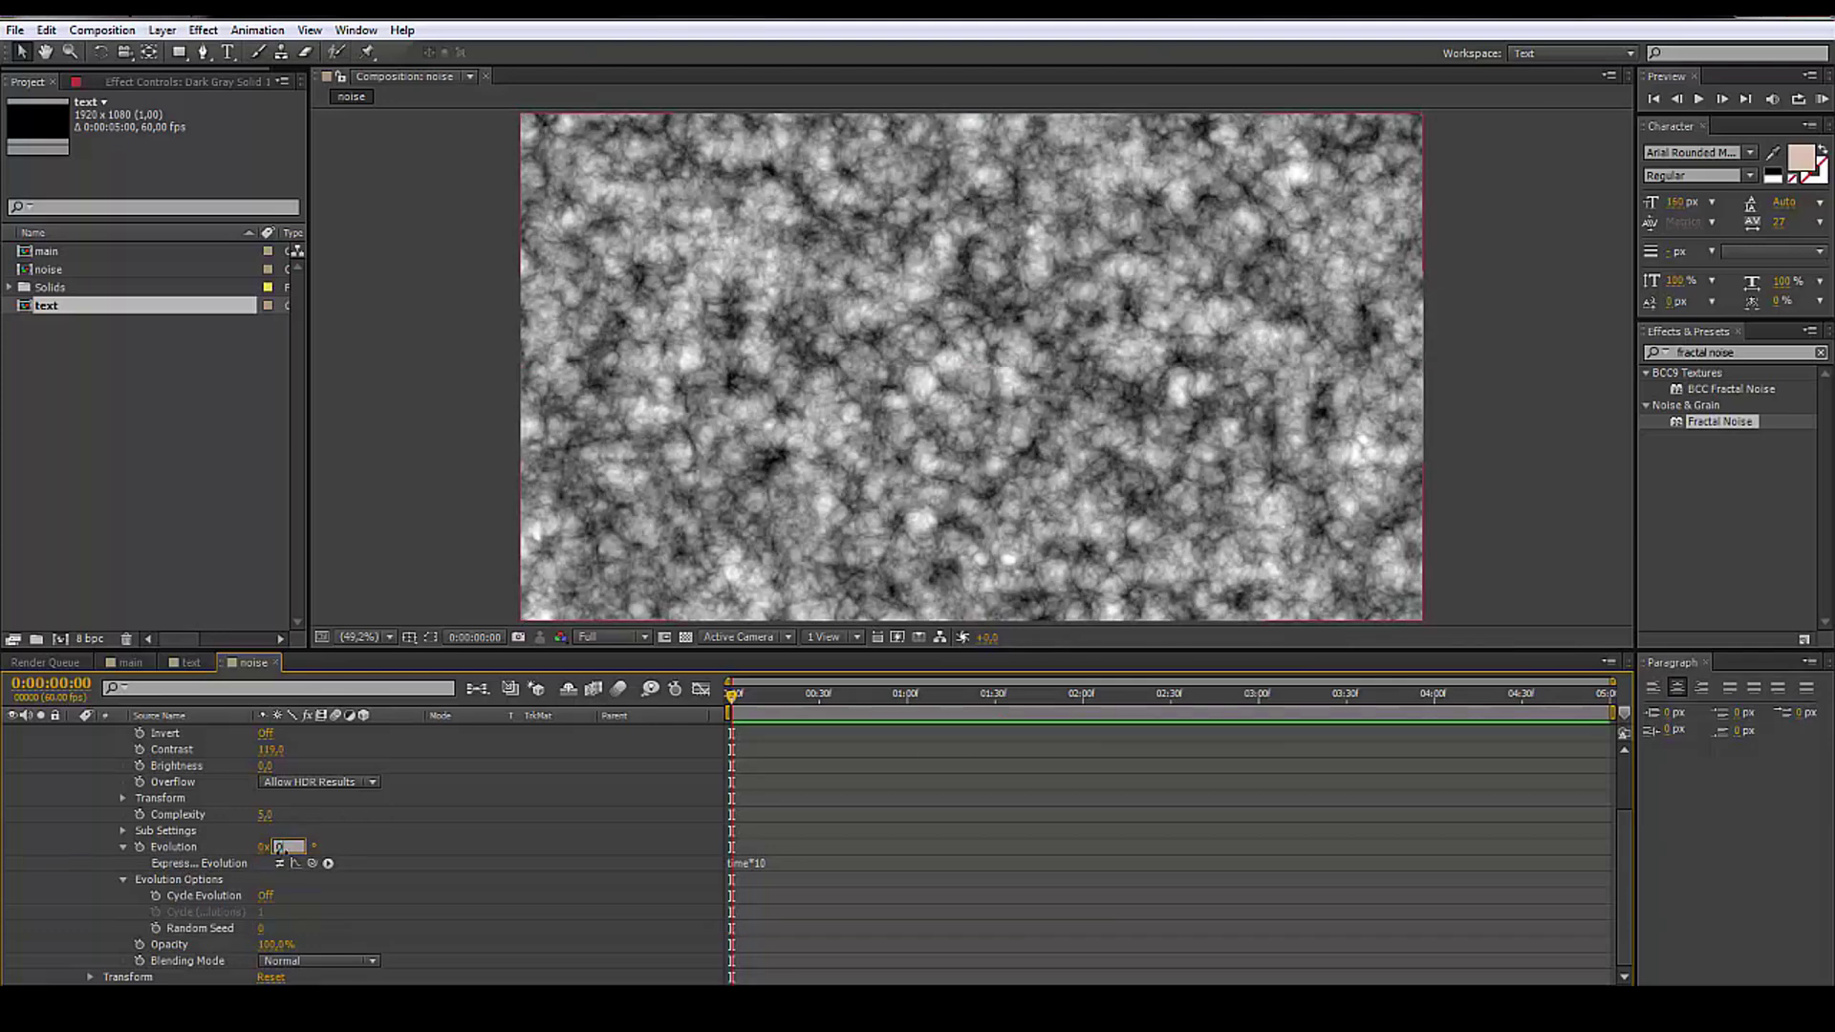
click(338, 846)
click(893, 694)
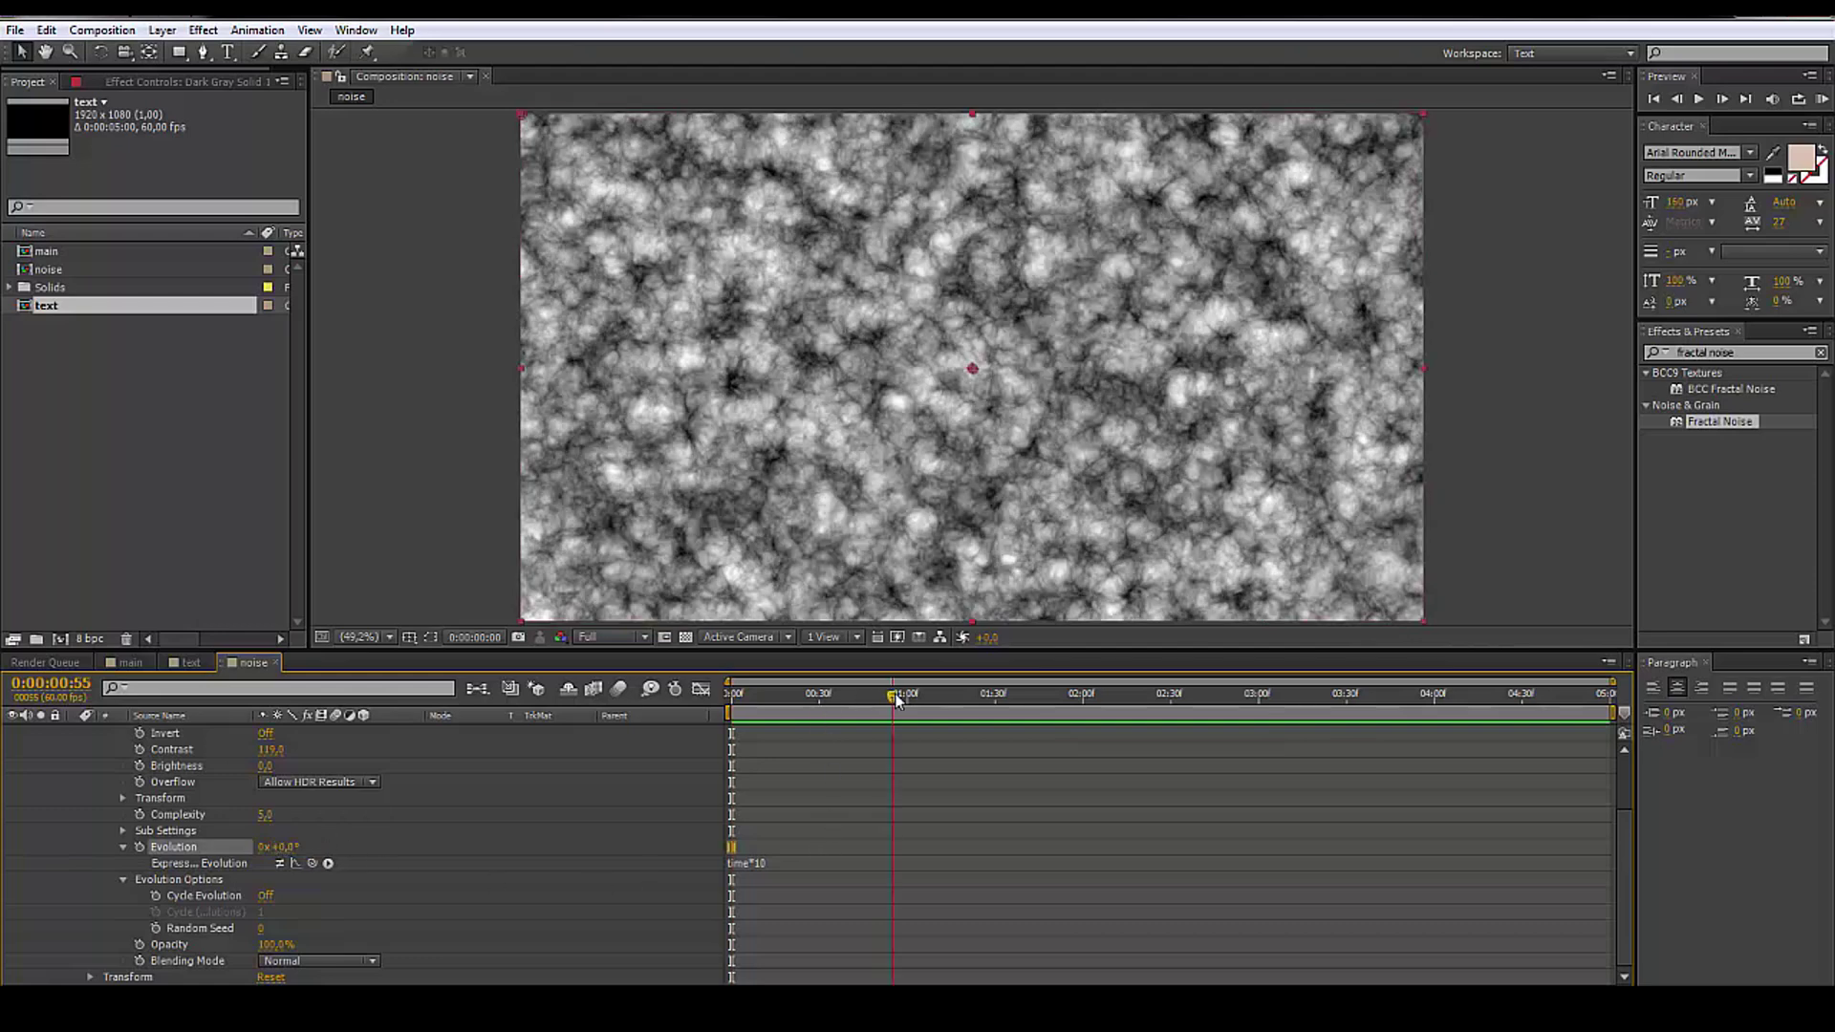
key(Home)
- Keyframe Random Seed, setting it to 50 at the comp end
click(155, 928)
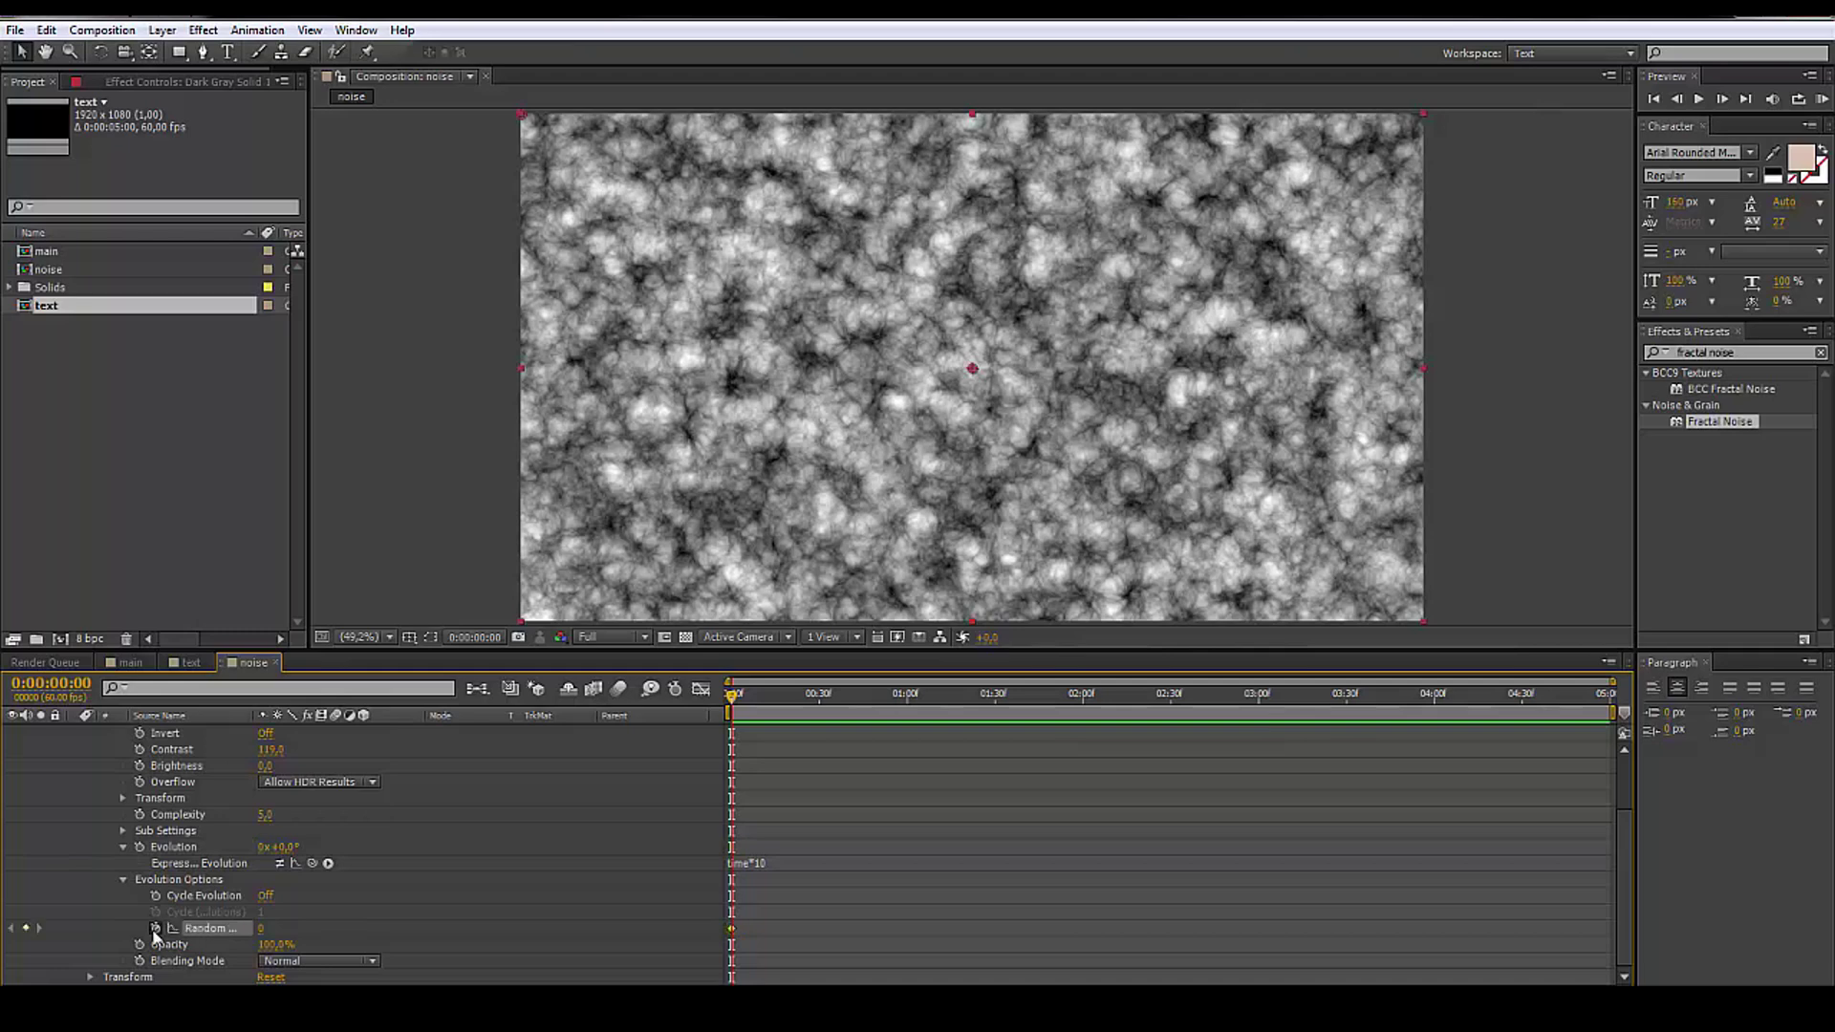
drag(810, 723, 1630, 754)
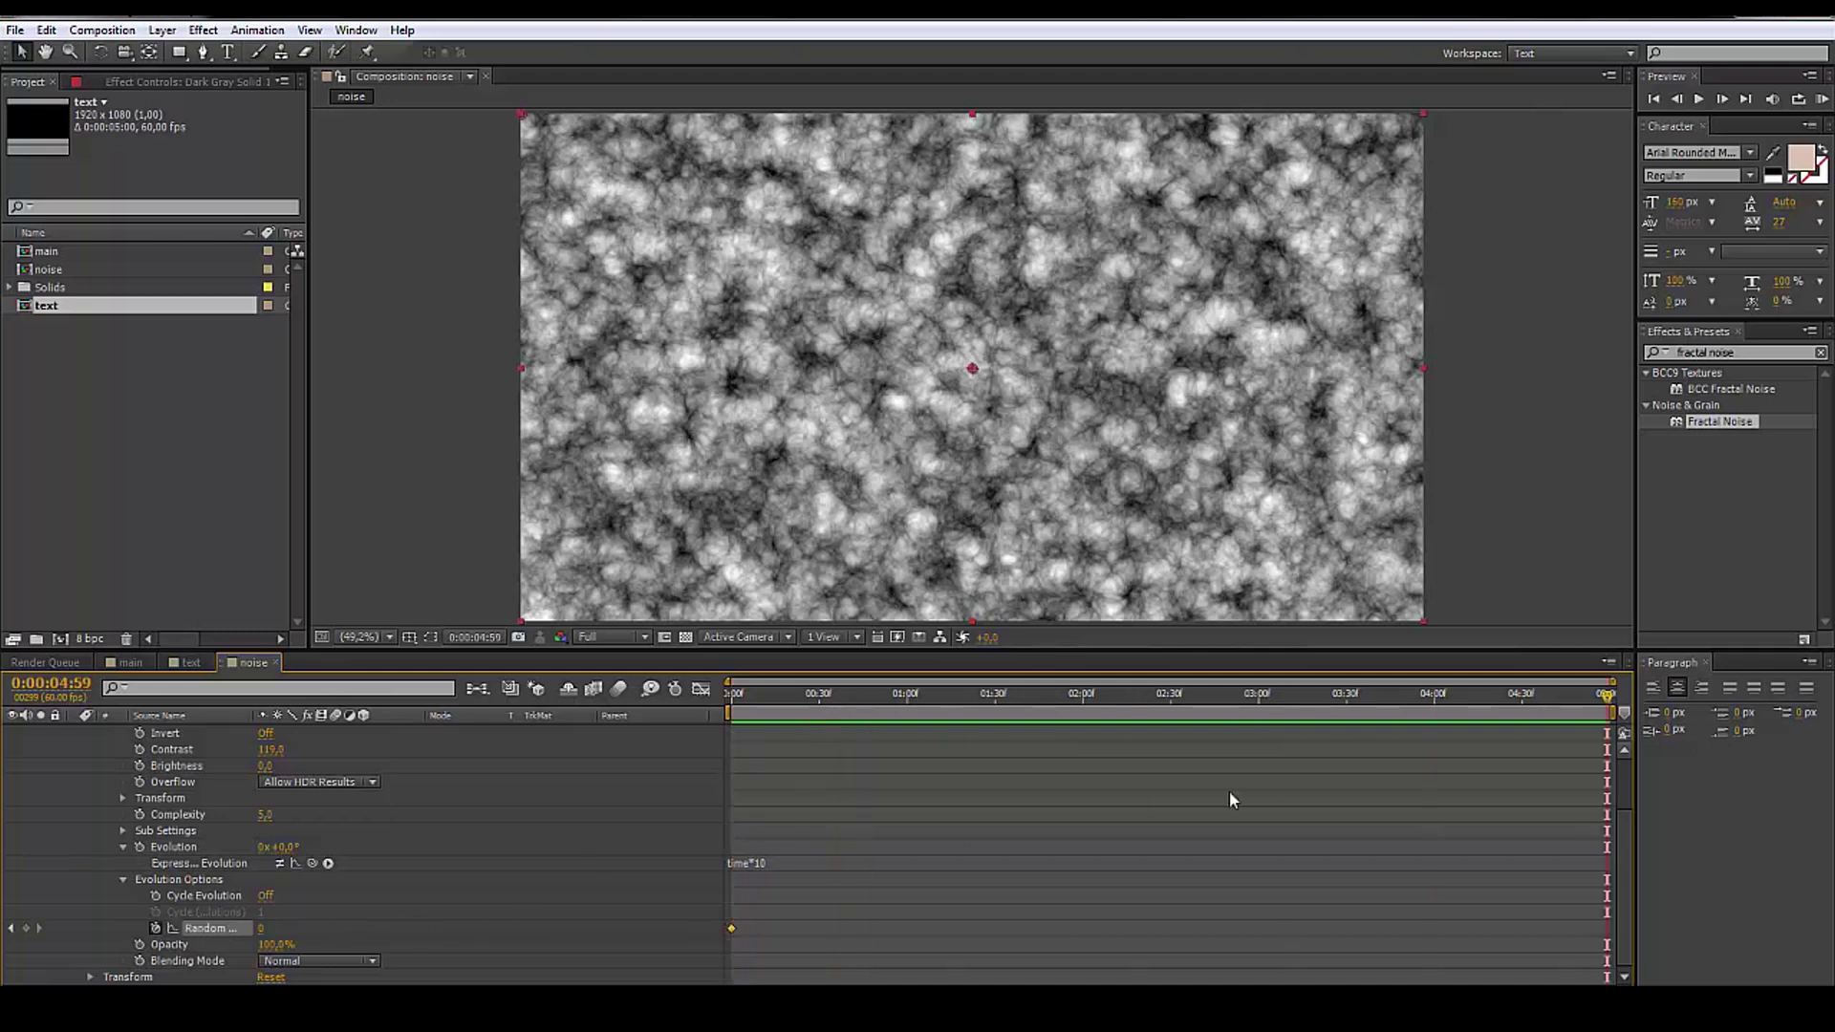
click(262, 928)
key(Return)
key(Home)
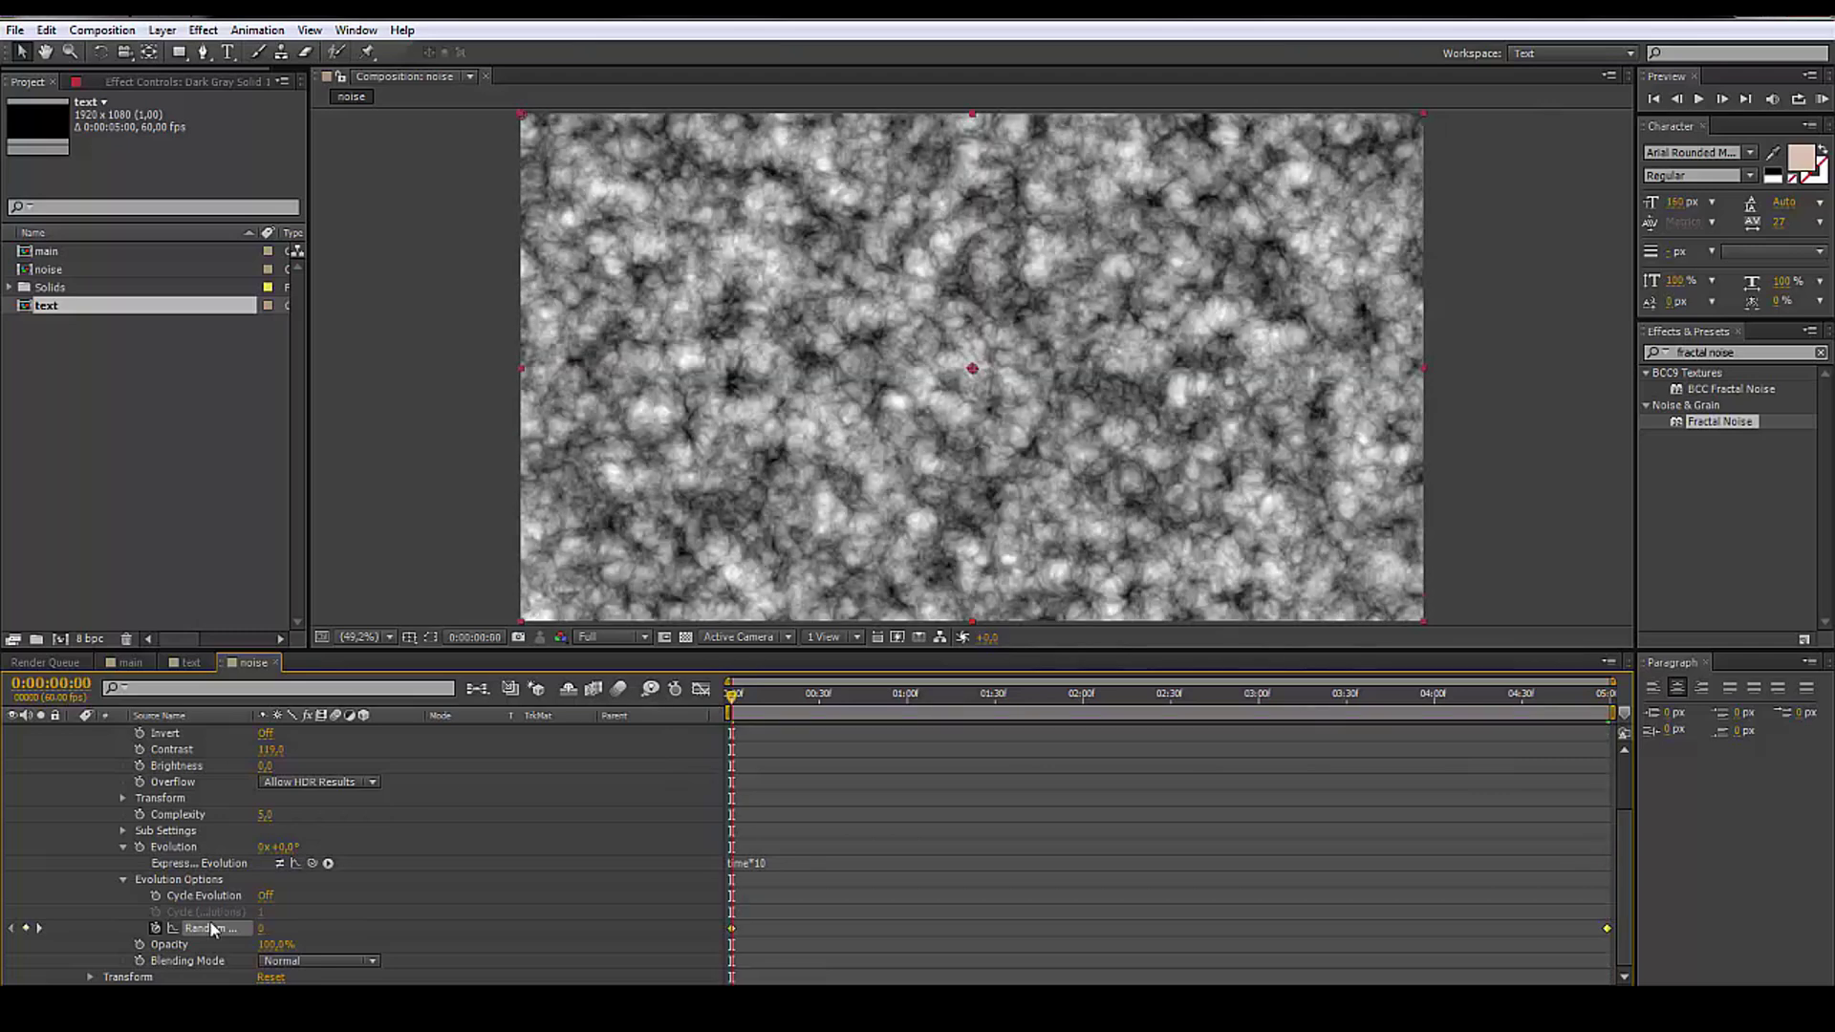
- Add the expression time*10 to Random Seed and preview the animated noise
key(alt+shift+equal)
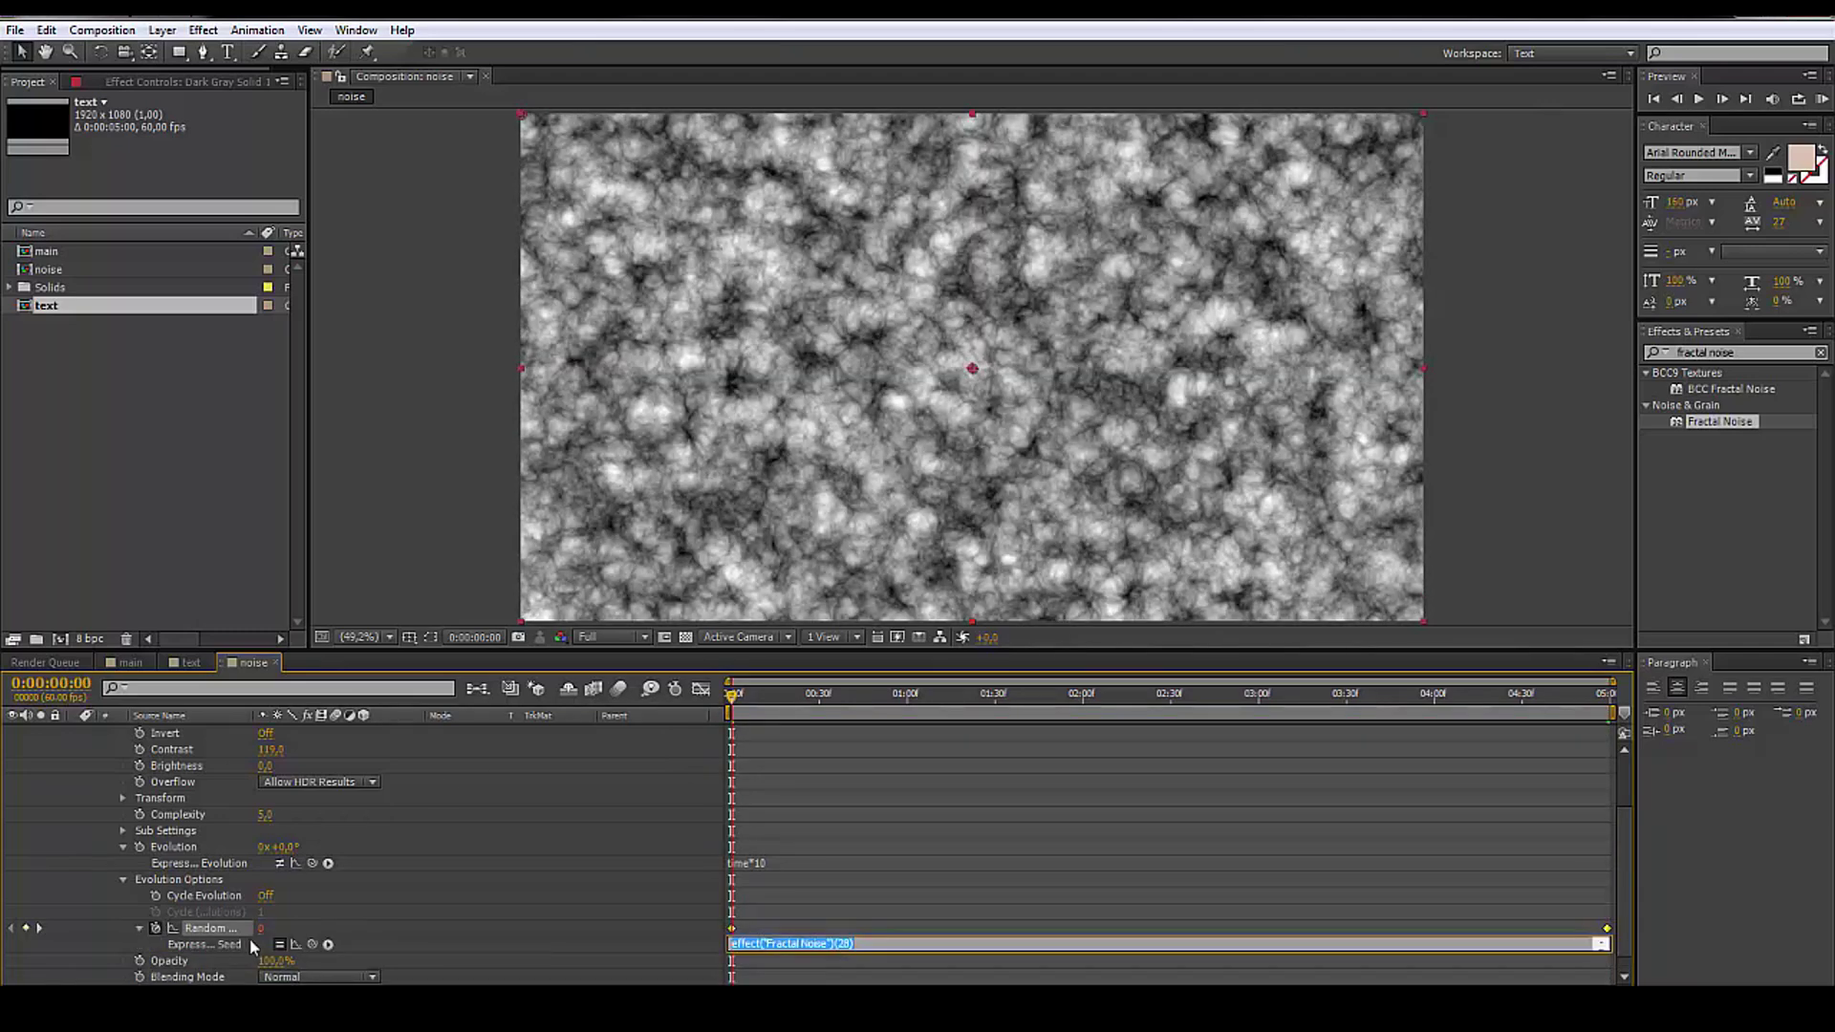
text(time*10)
key(Return)
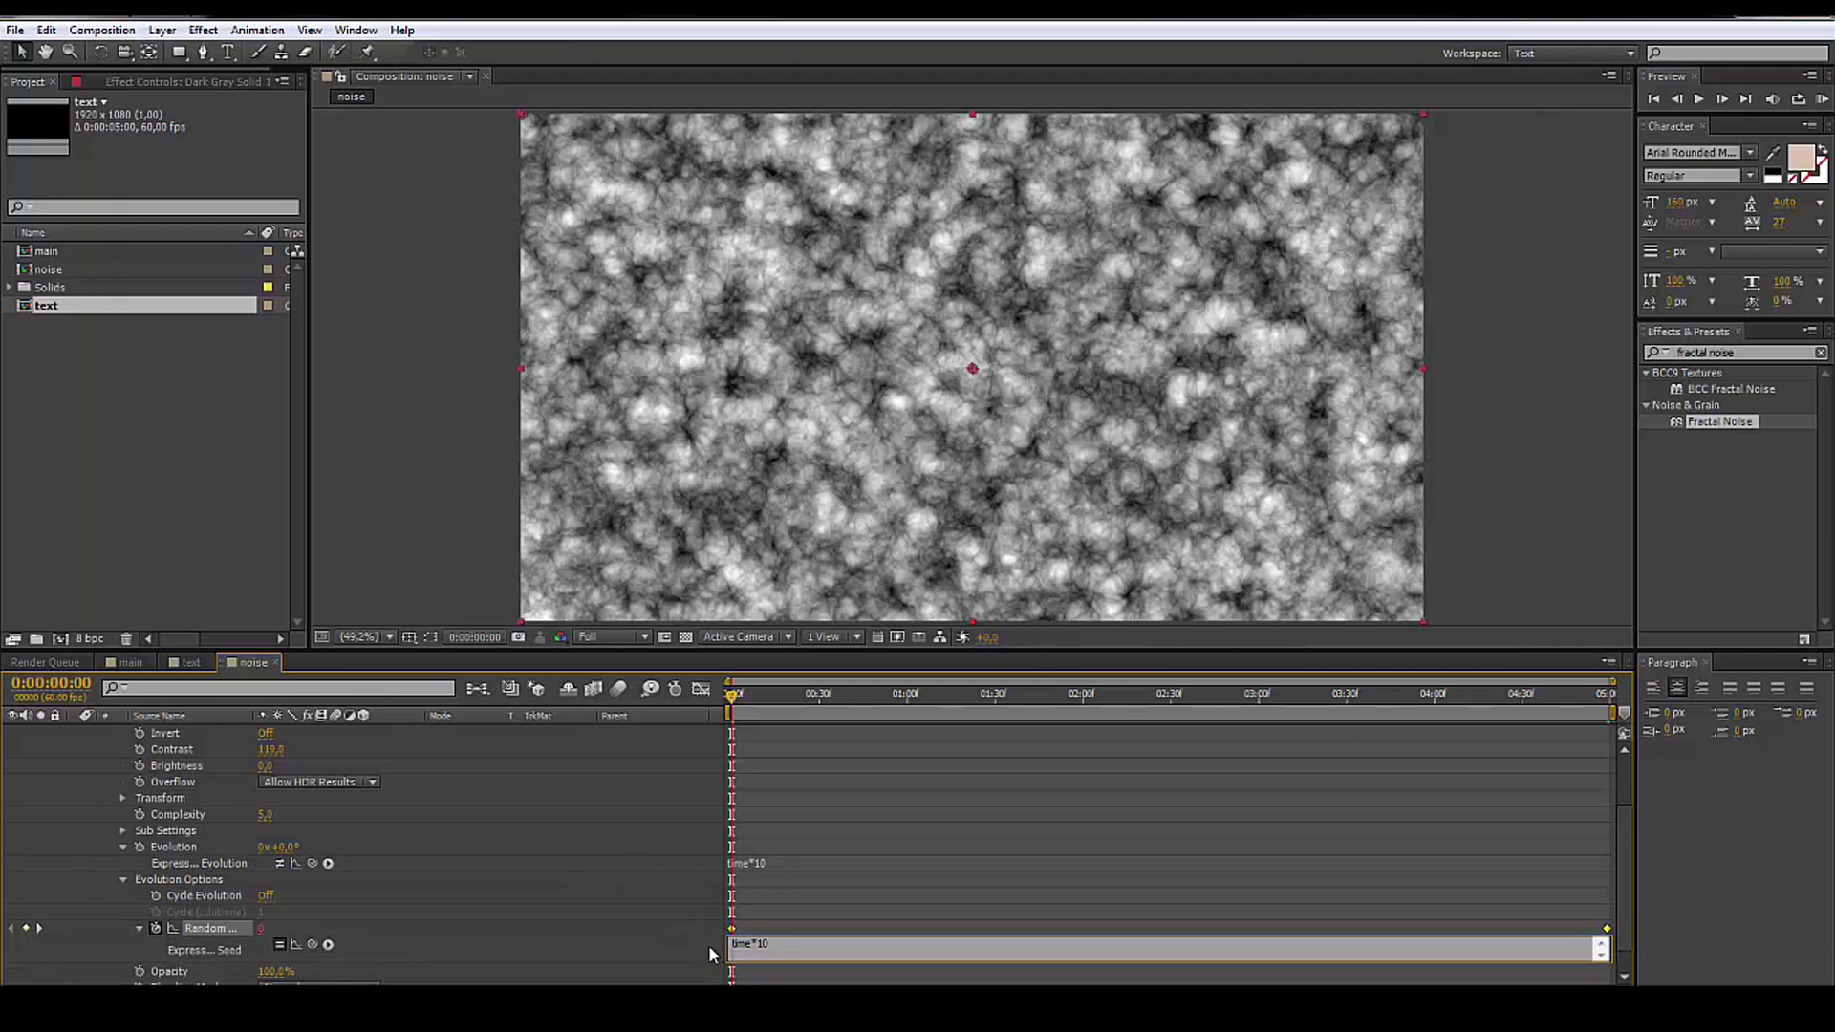
click(550, 949)
click(1822, 99)
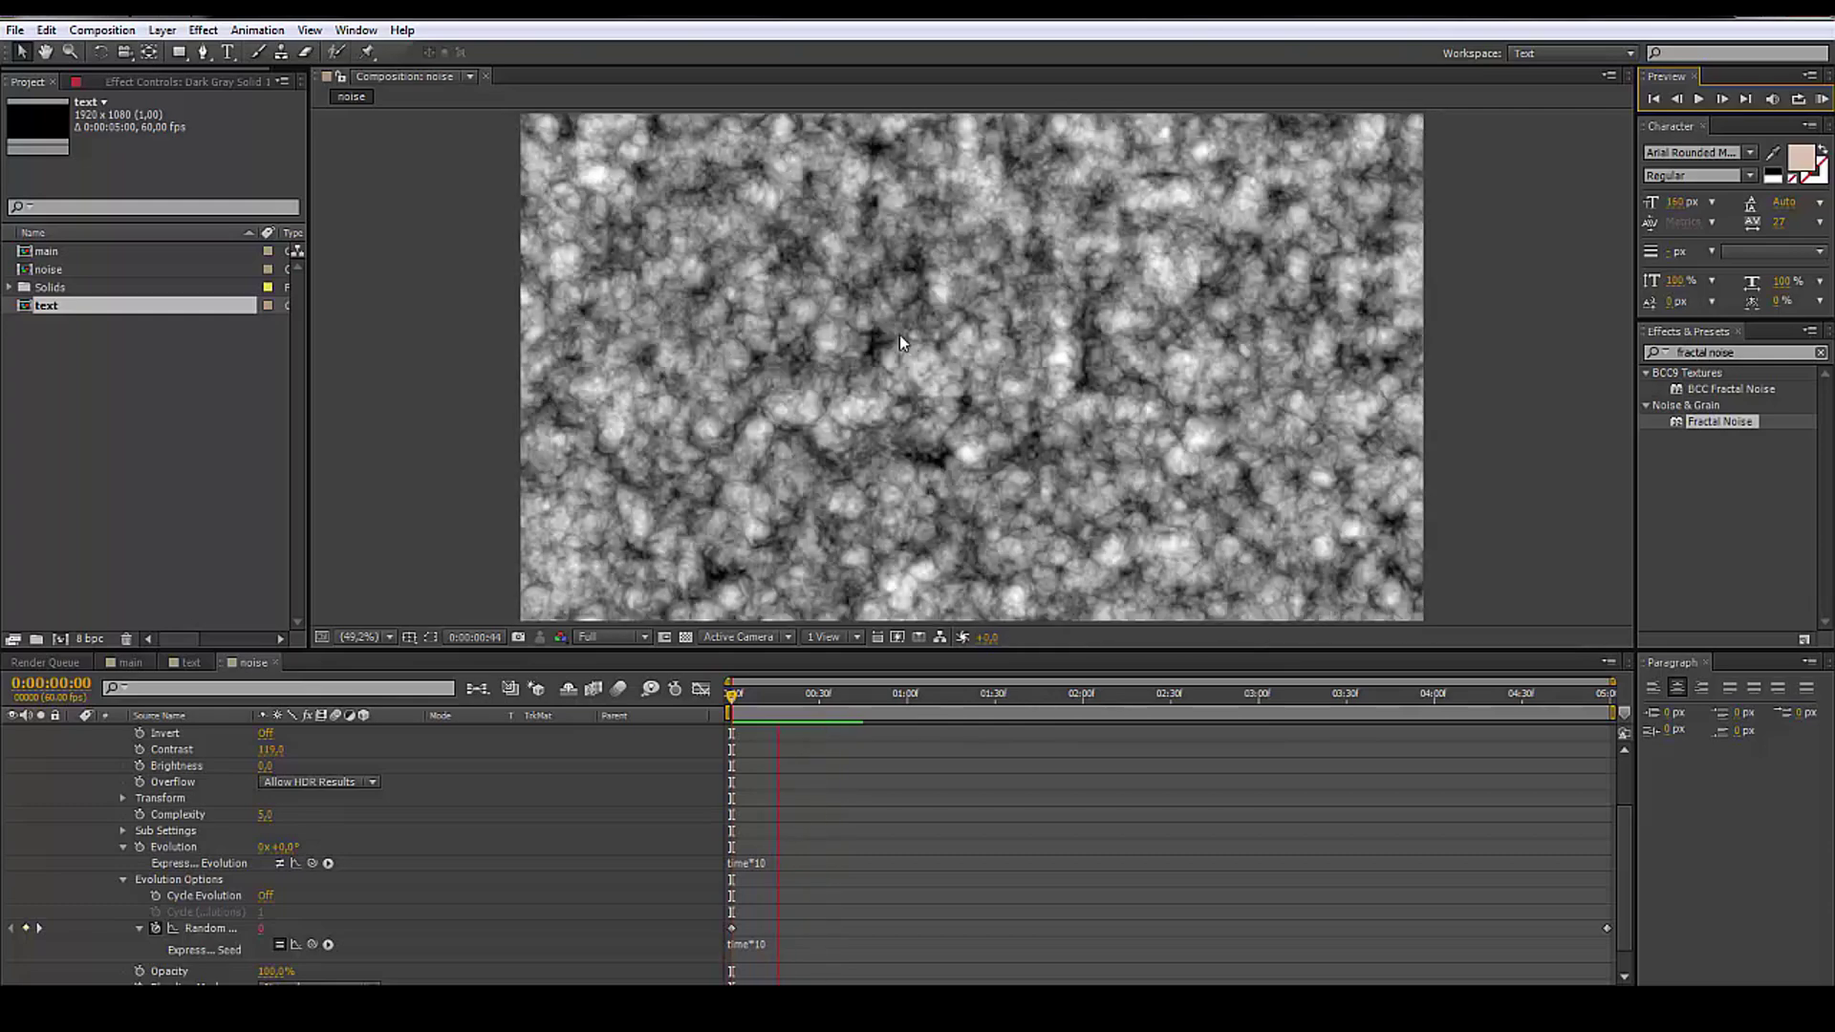
key(space)
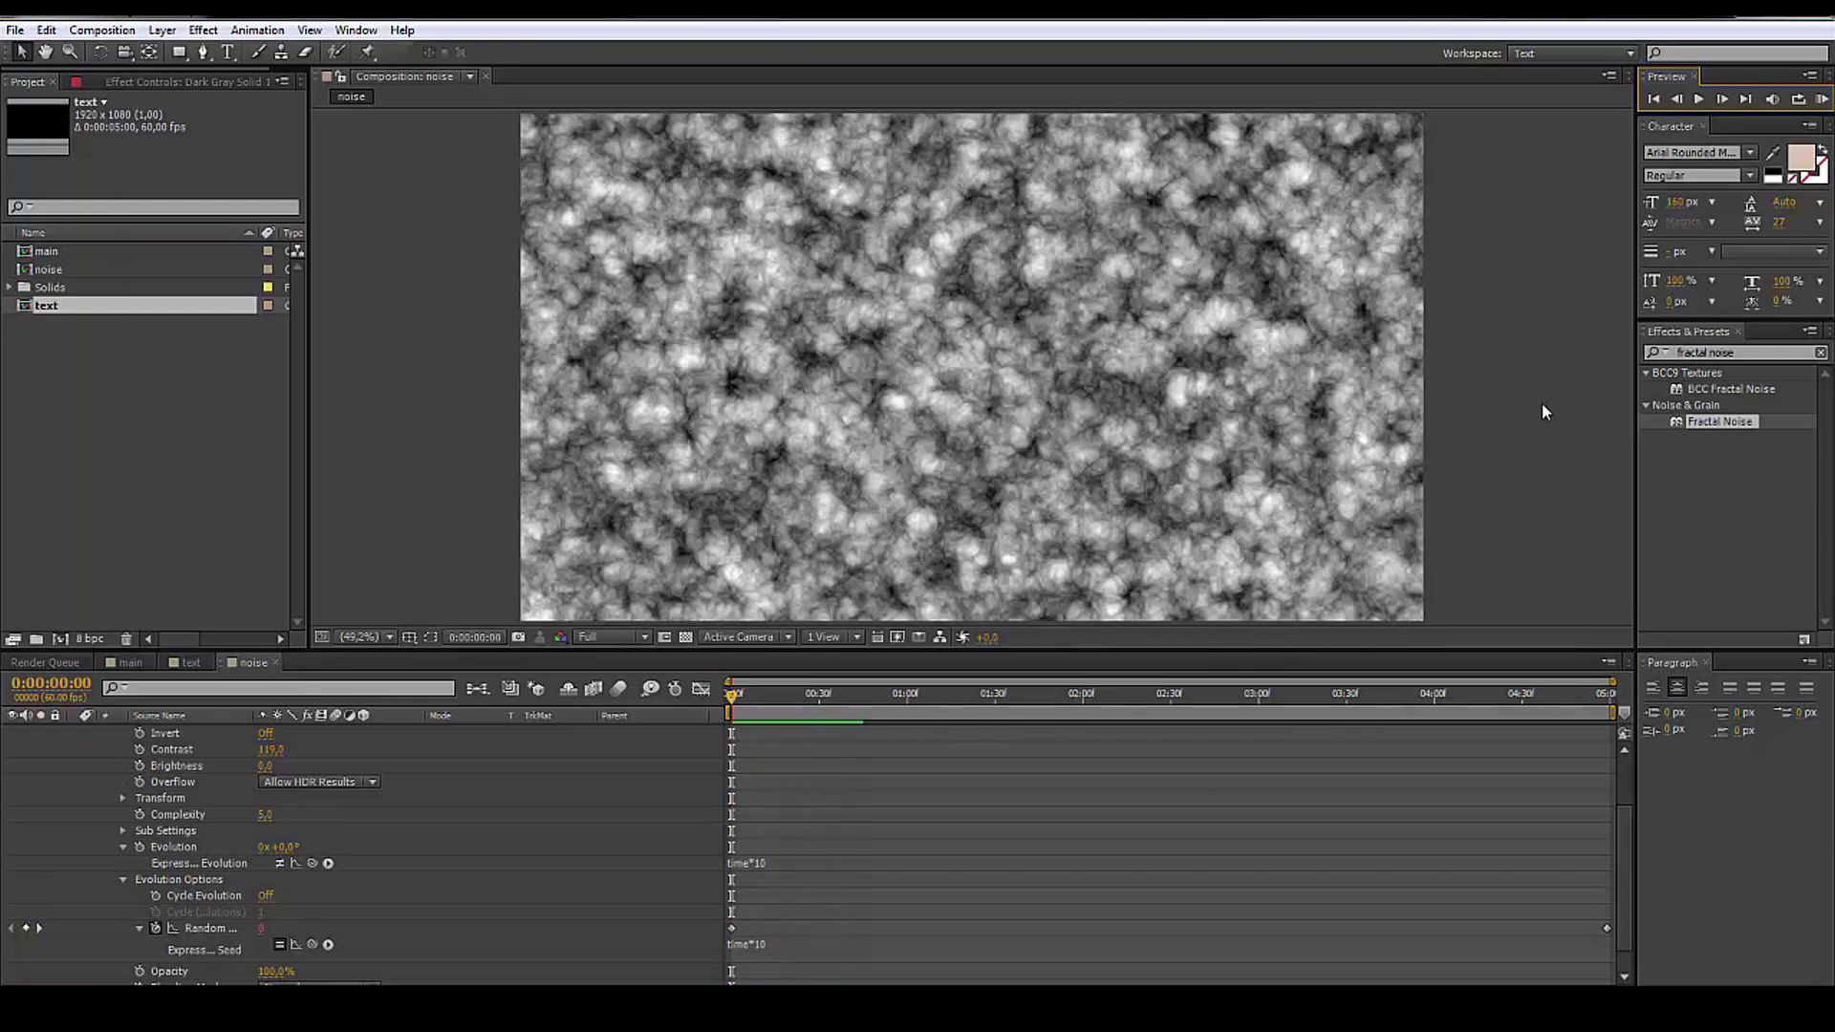
click(190, 662)
- Draw a paragraph text box in the text comp and type 'hi wassup'
click(228, 52)
drag(581, 240, 987, 402)
drag(1171, 431, 1357, 481)
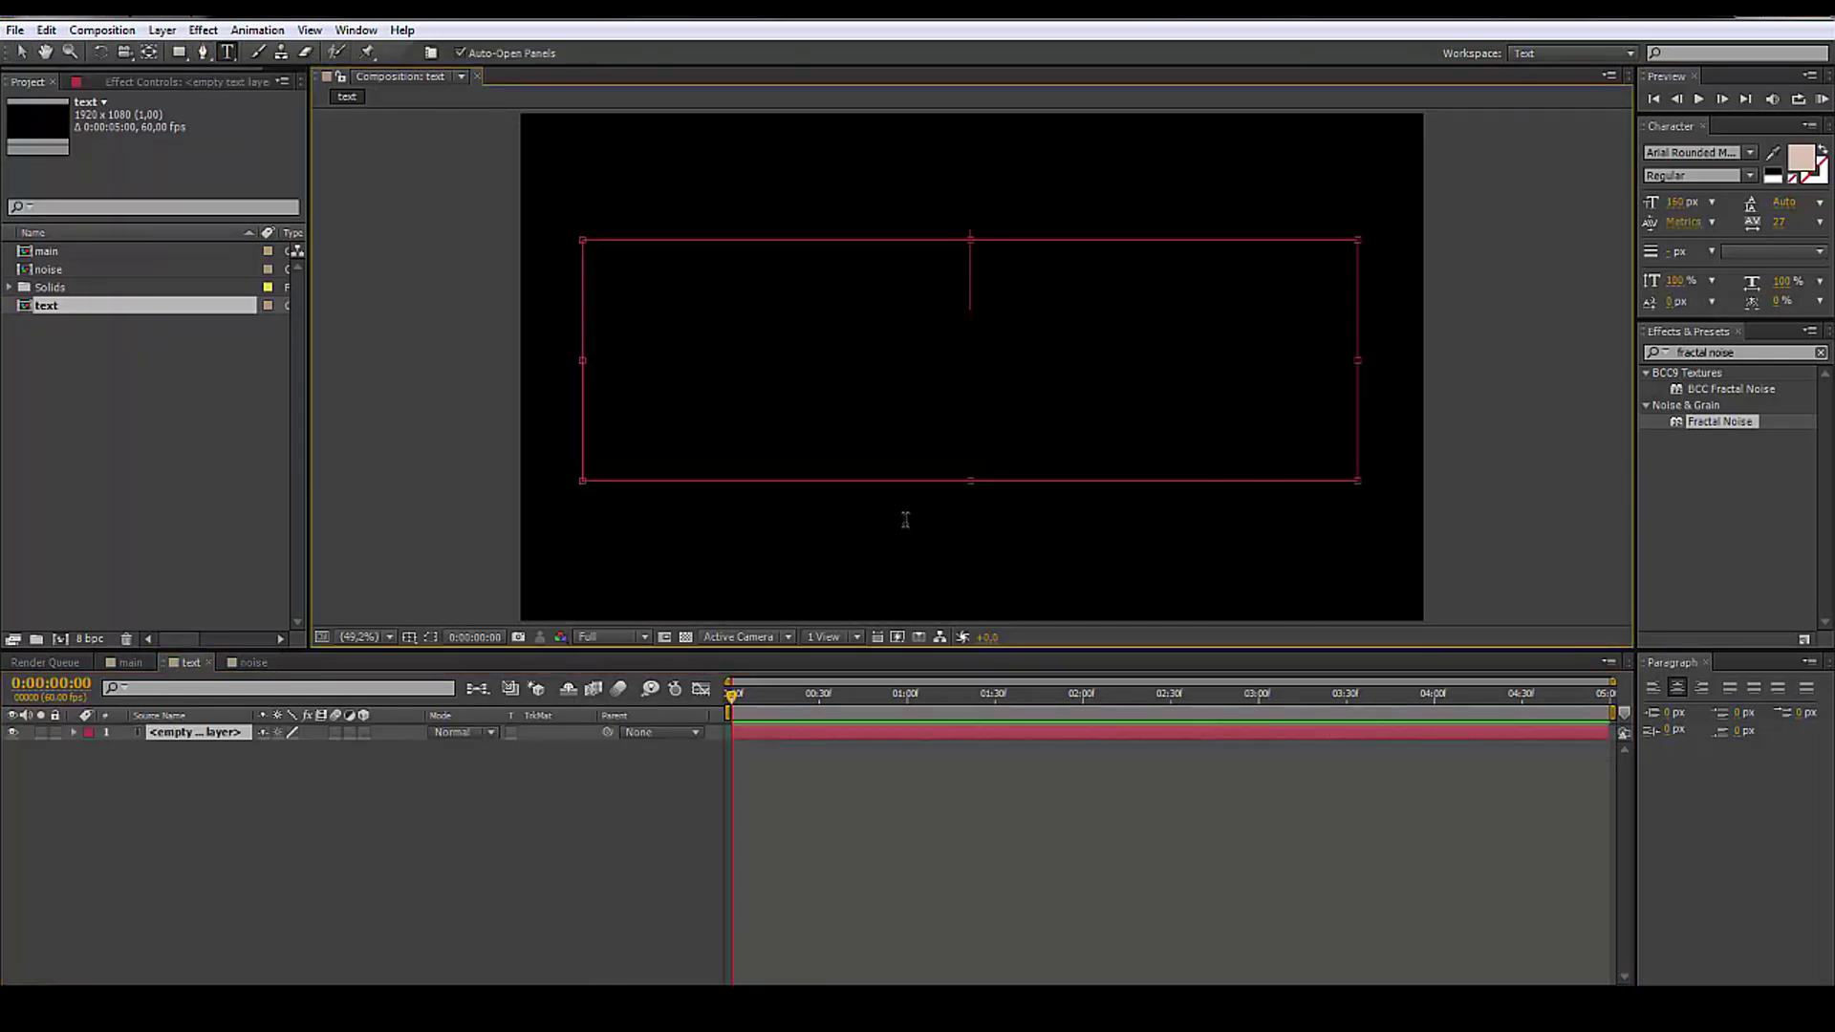
text(hi wassupo)
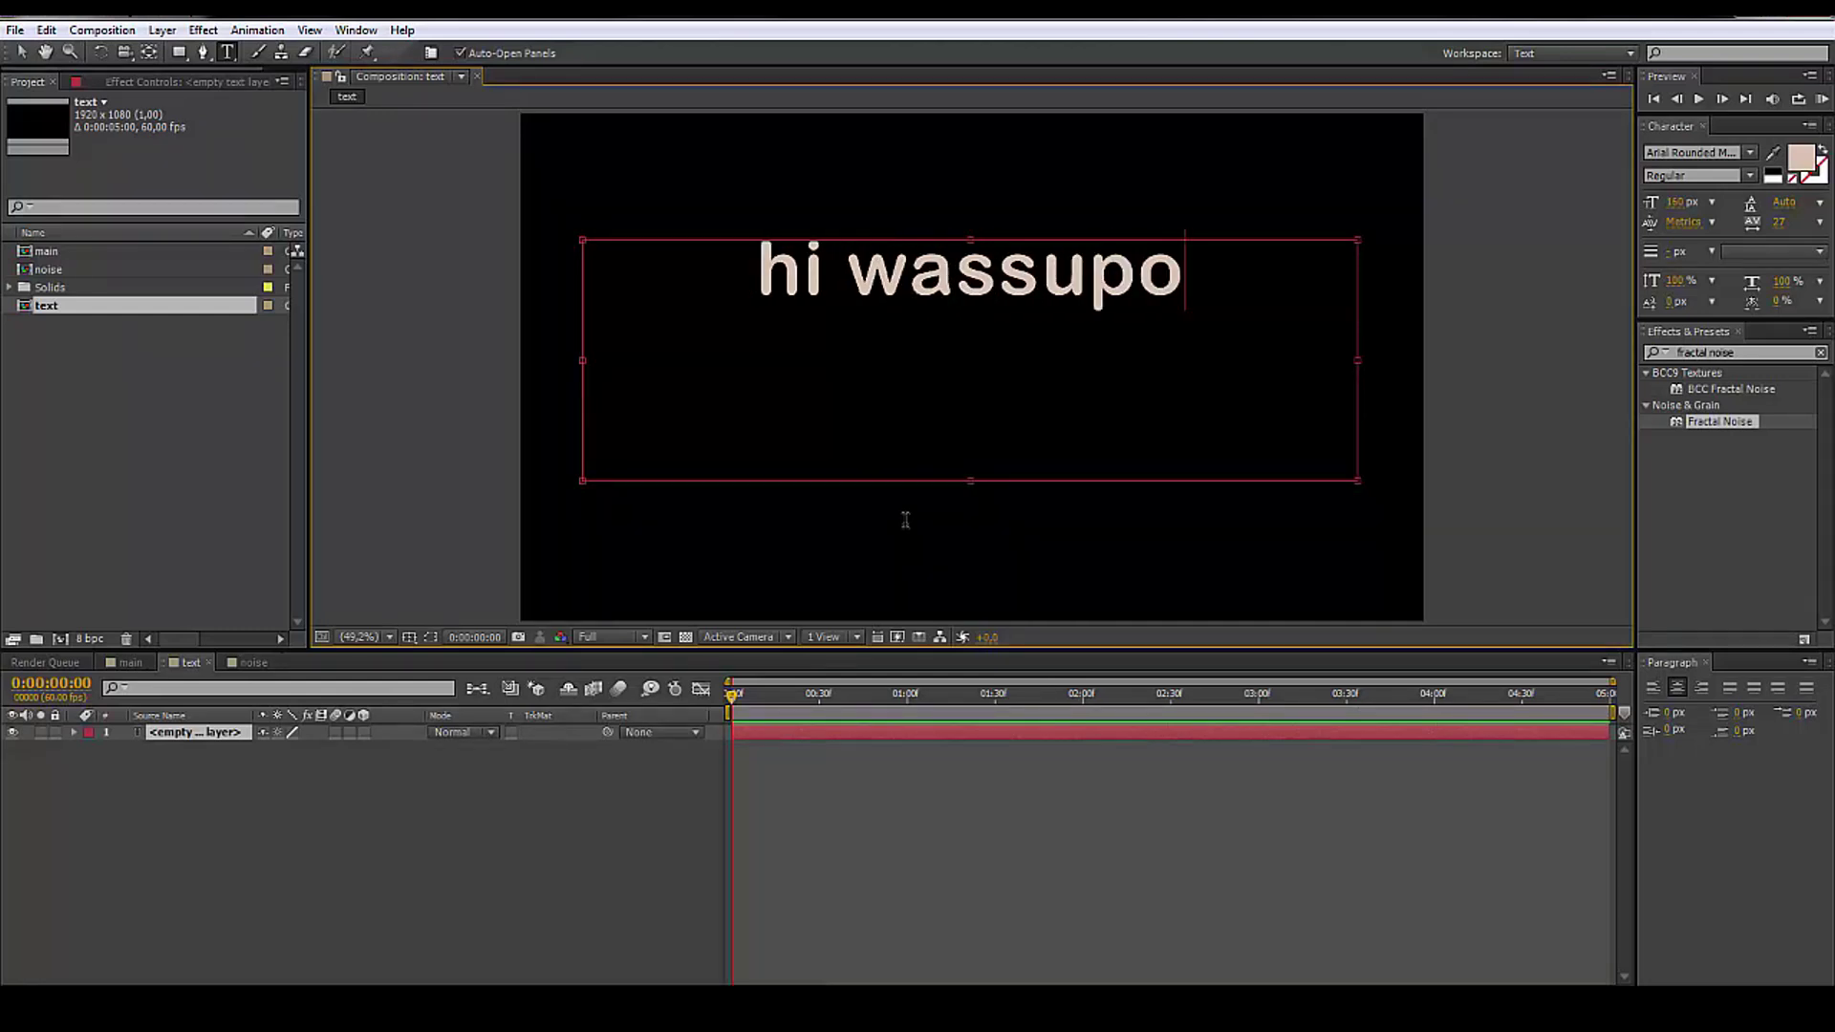
key(BackSpace)
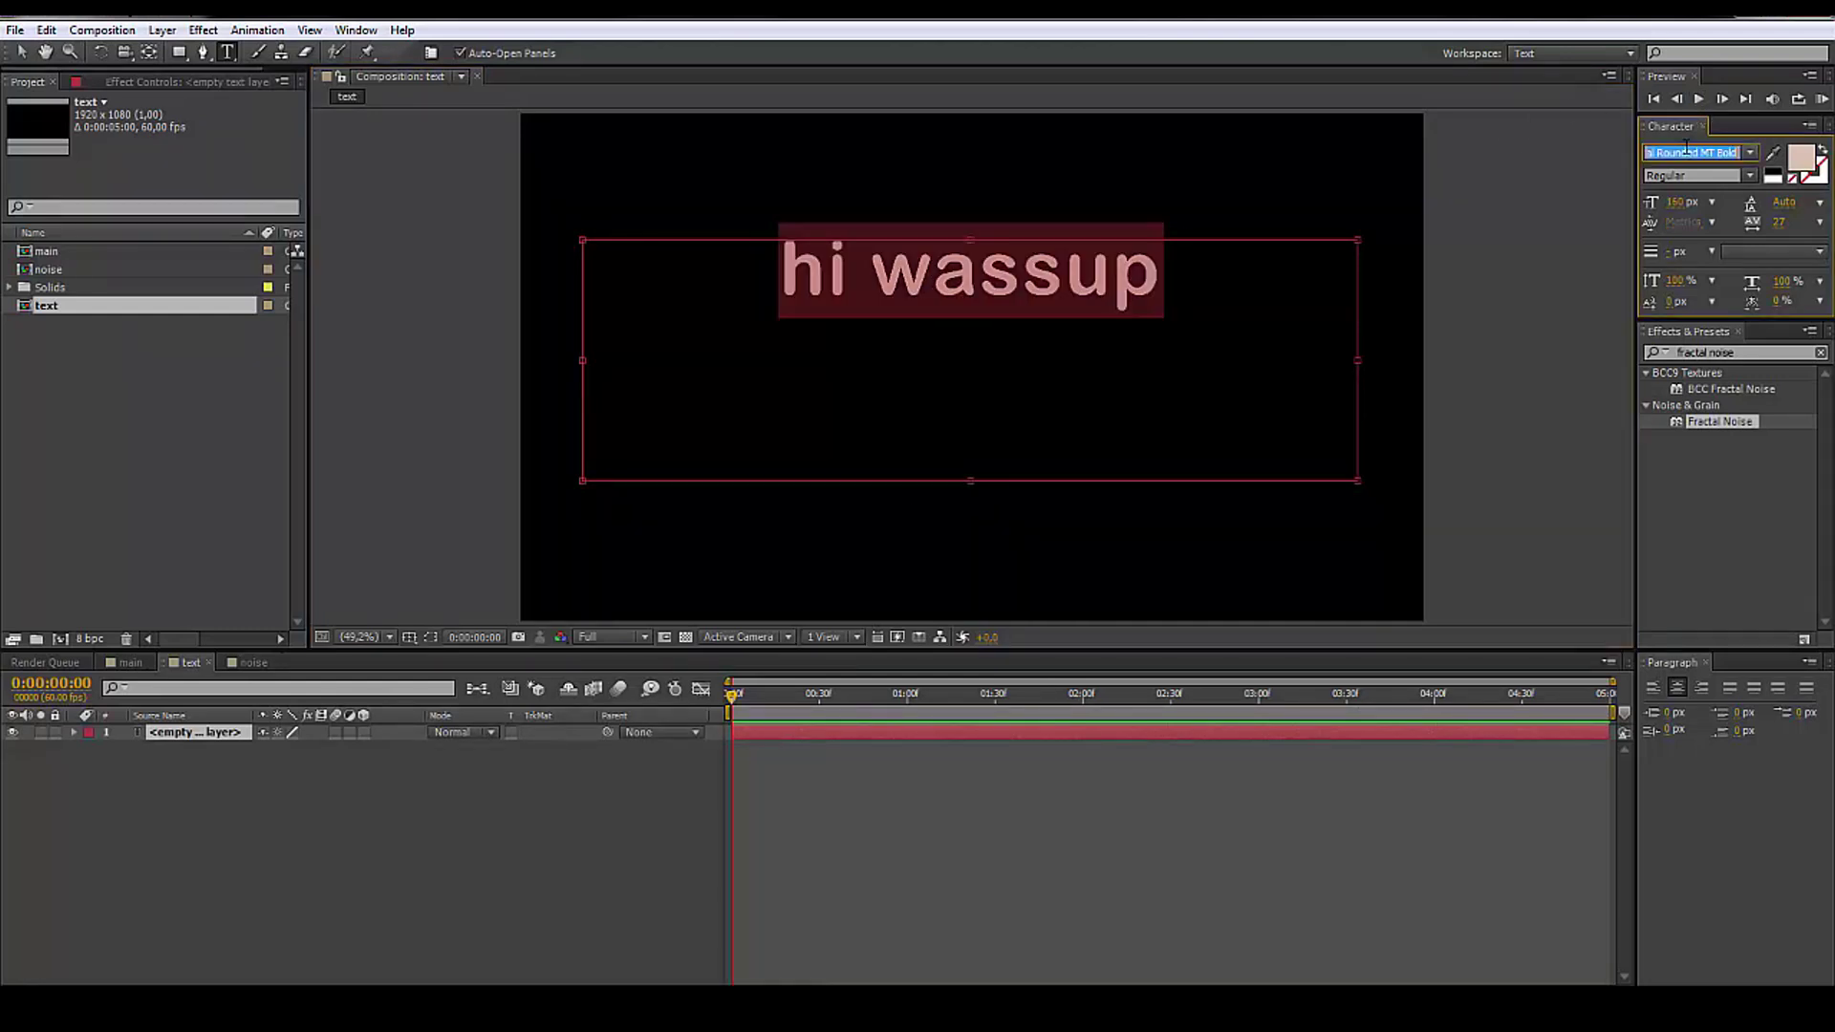
- Set HI WASSUP to Bebas Neue and move it down toward the comp centre
click(1688, 152)
key(Down)
key(Down)
key(Up)
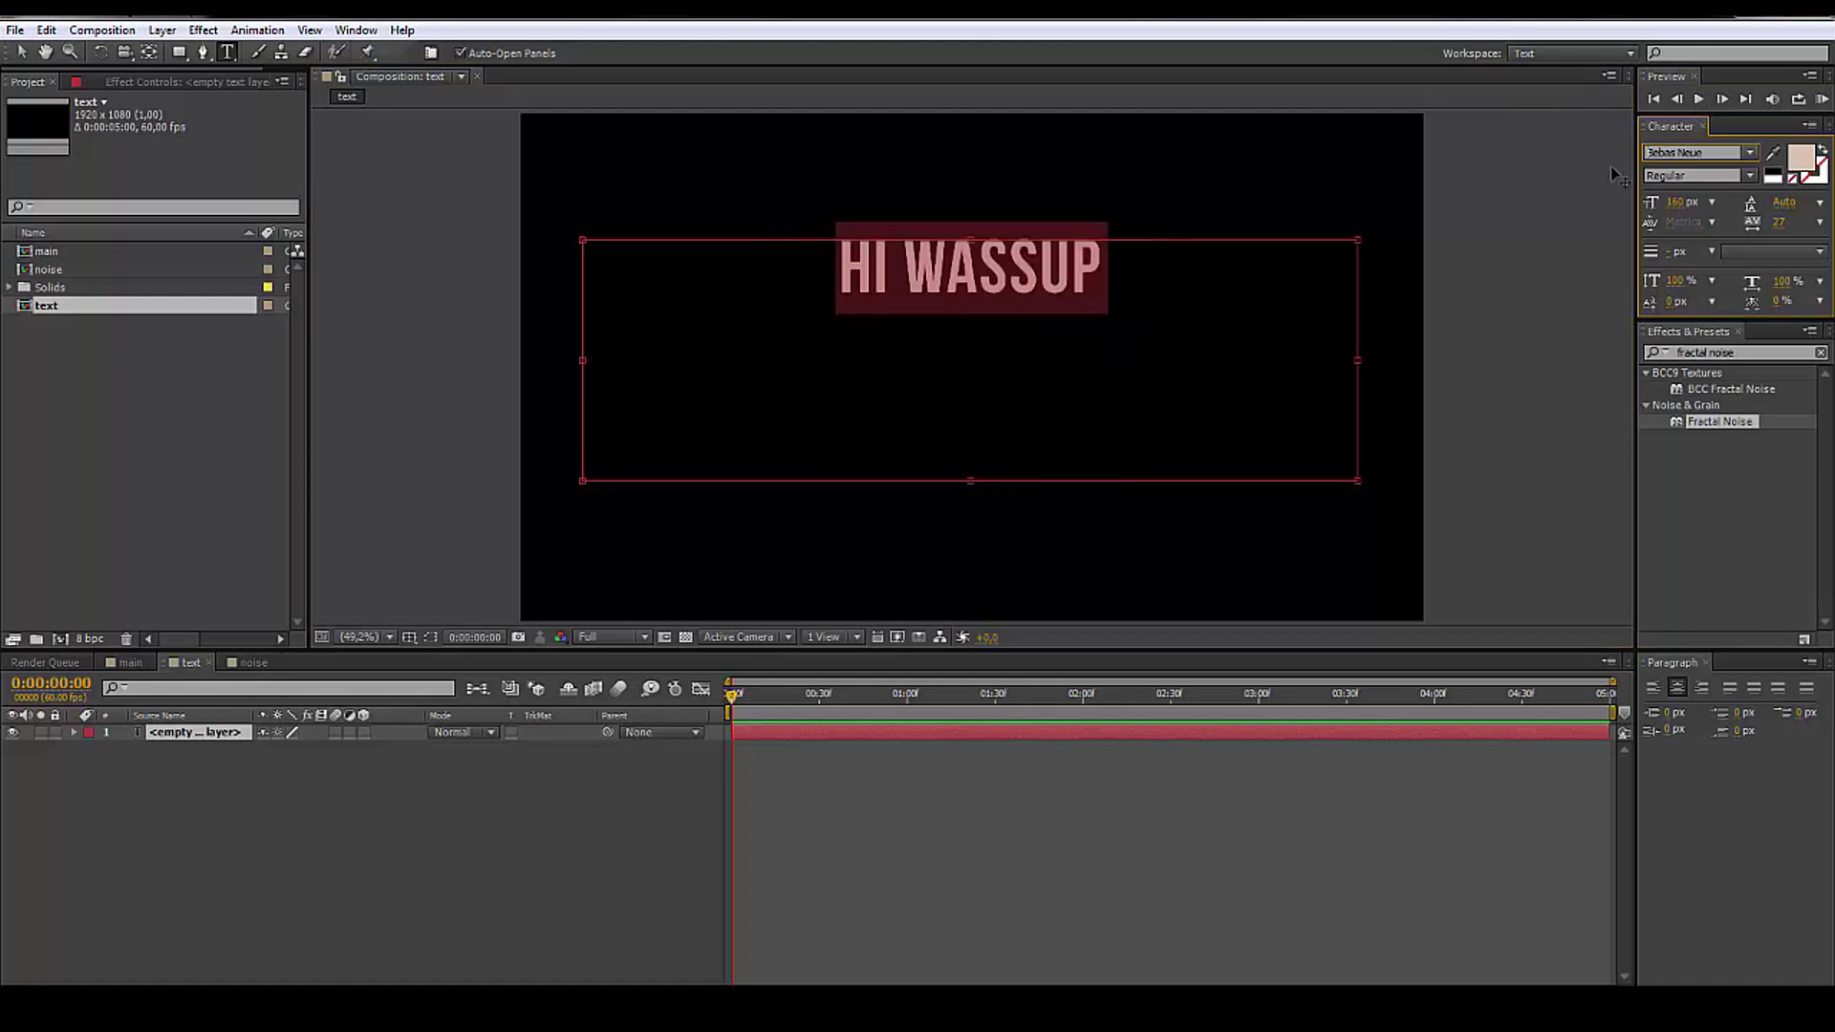
click(21, 52)
drag(919, 278, 917, 370)
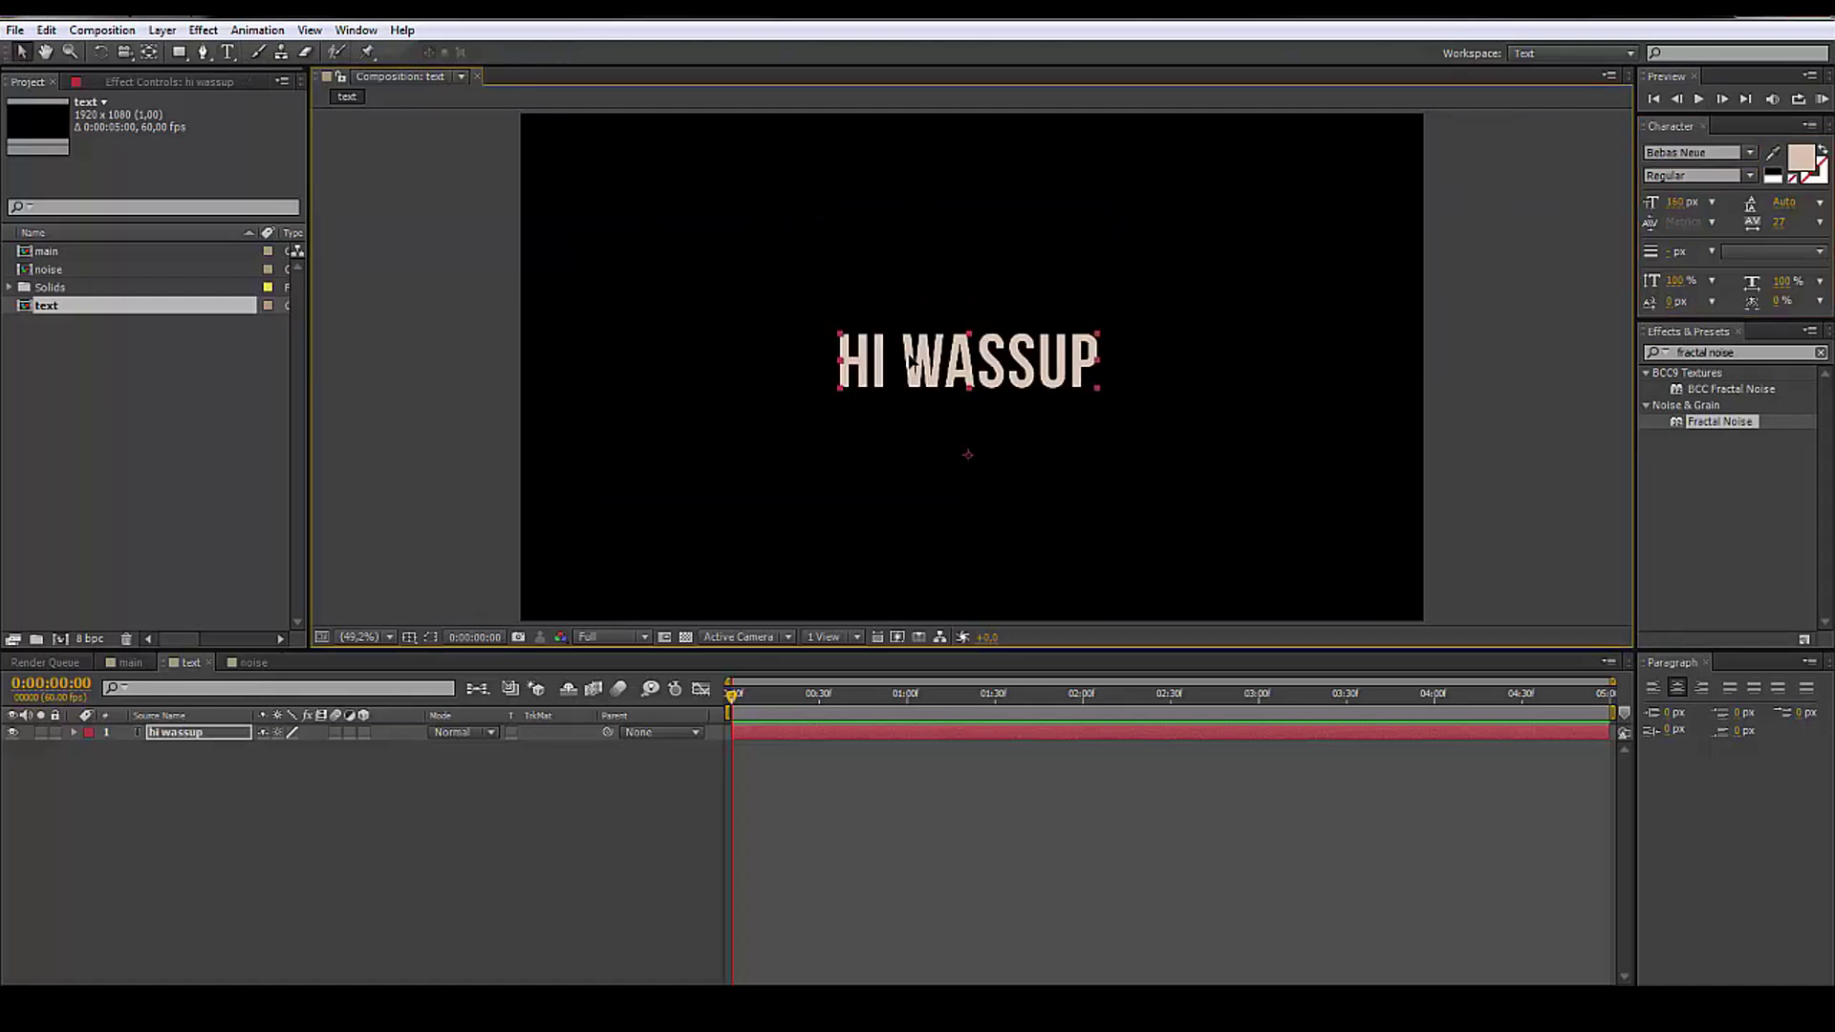
click(125, 663)
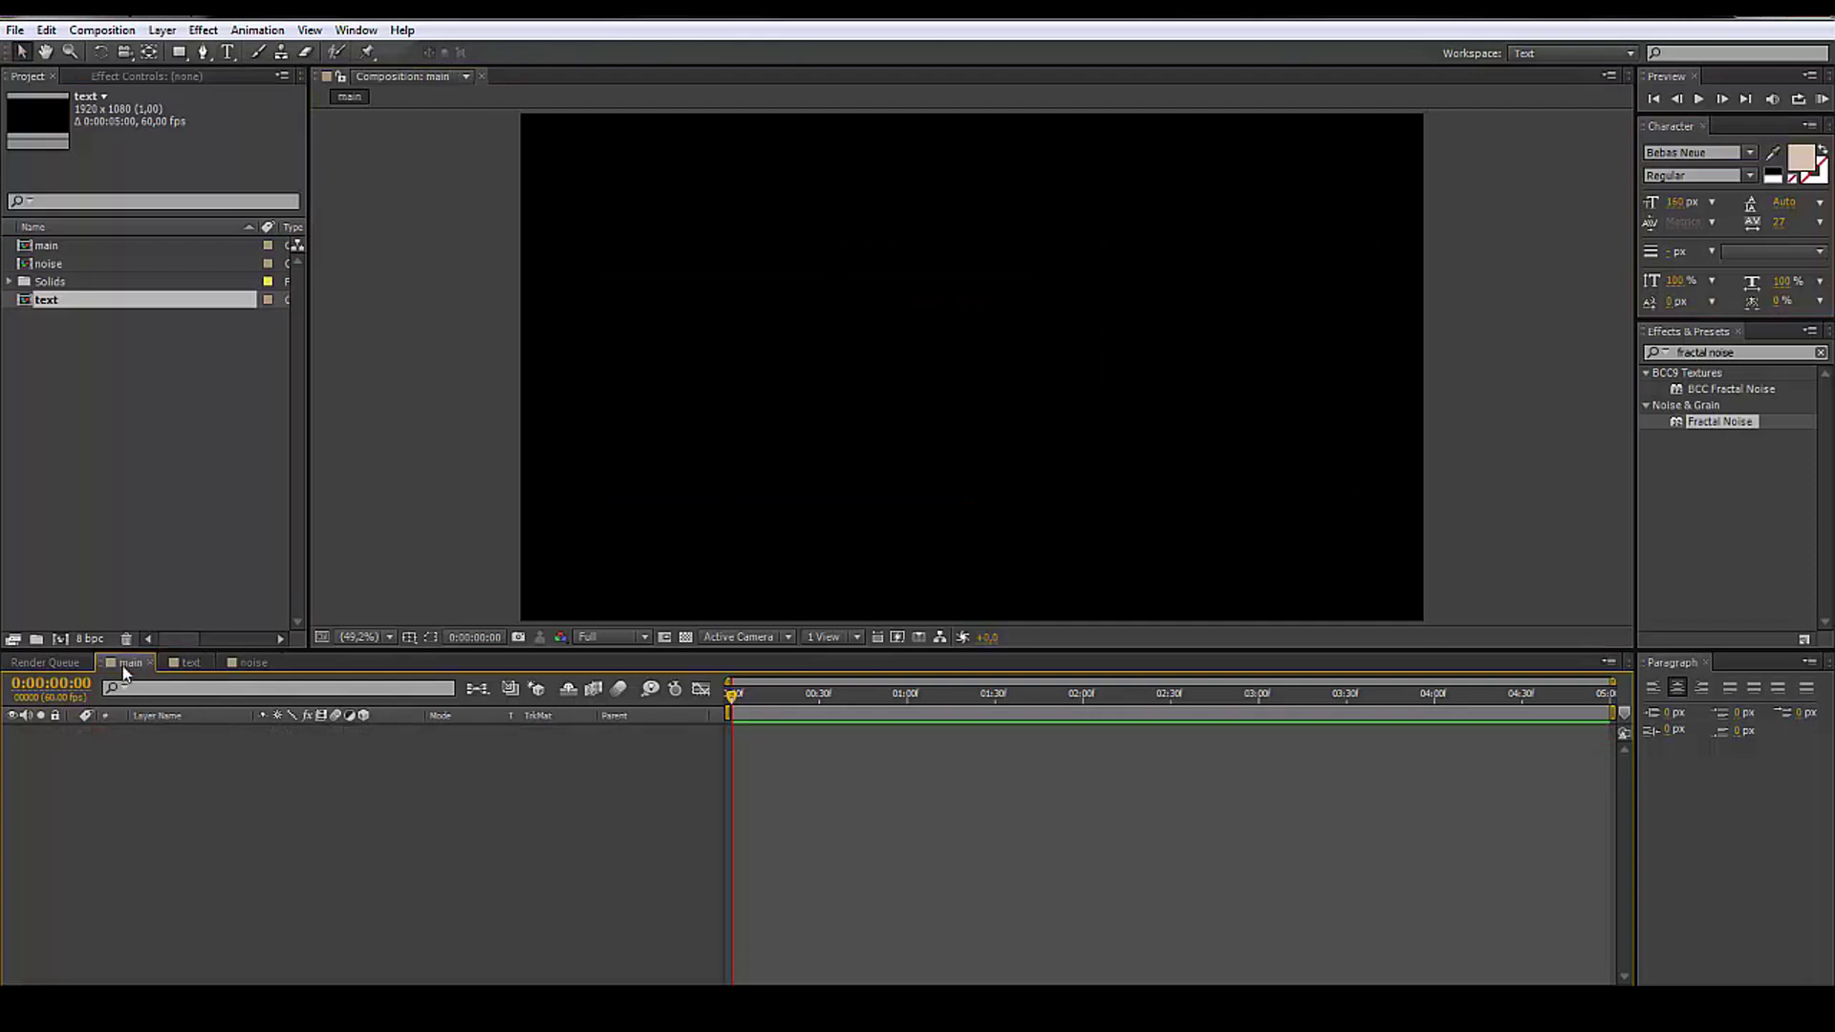
- Add the noise and text comps as layers in main
drag(47, 264, 277, 732)
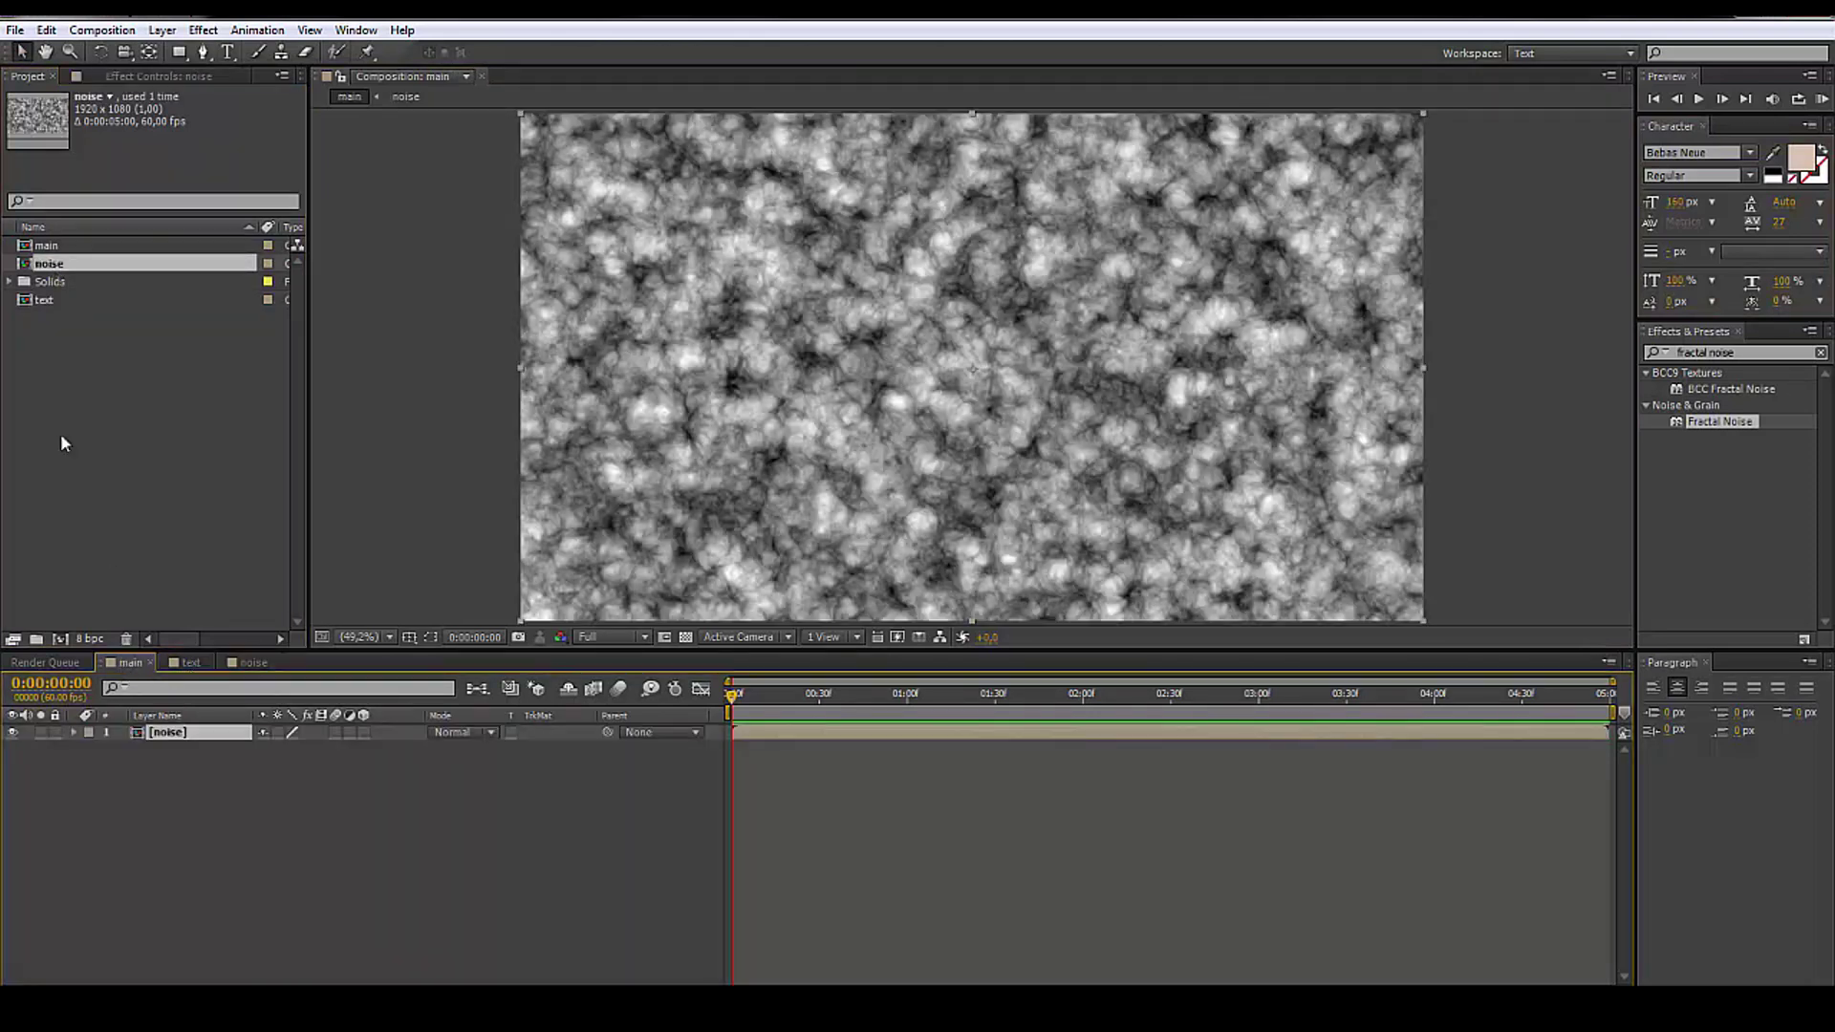
click(50, 247)
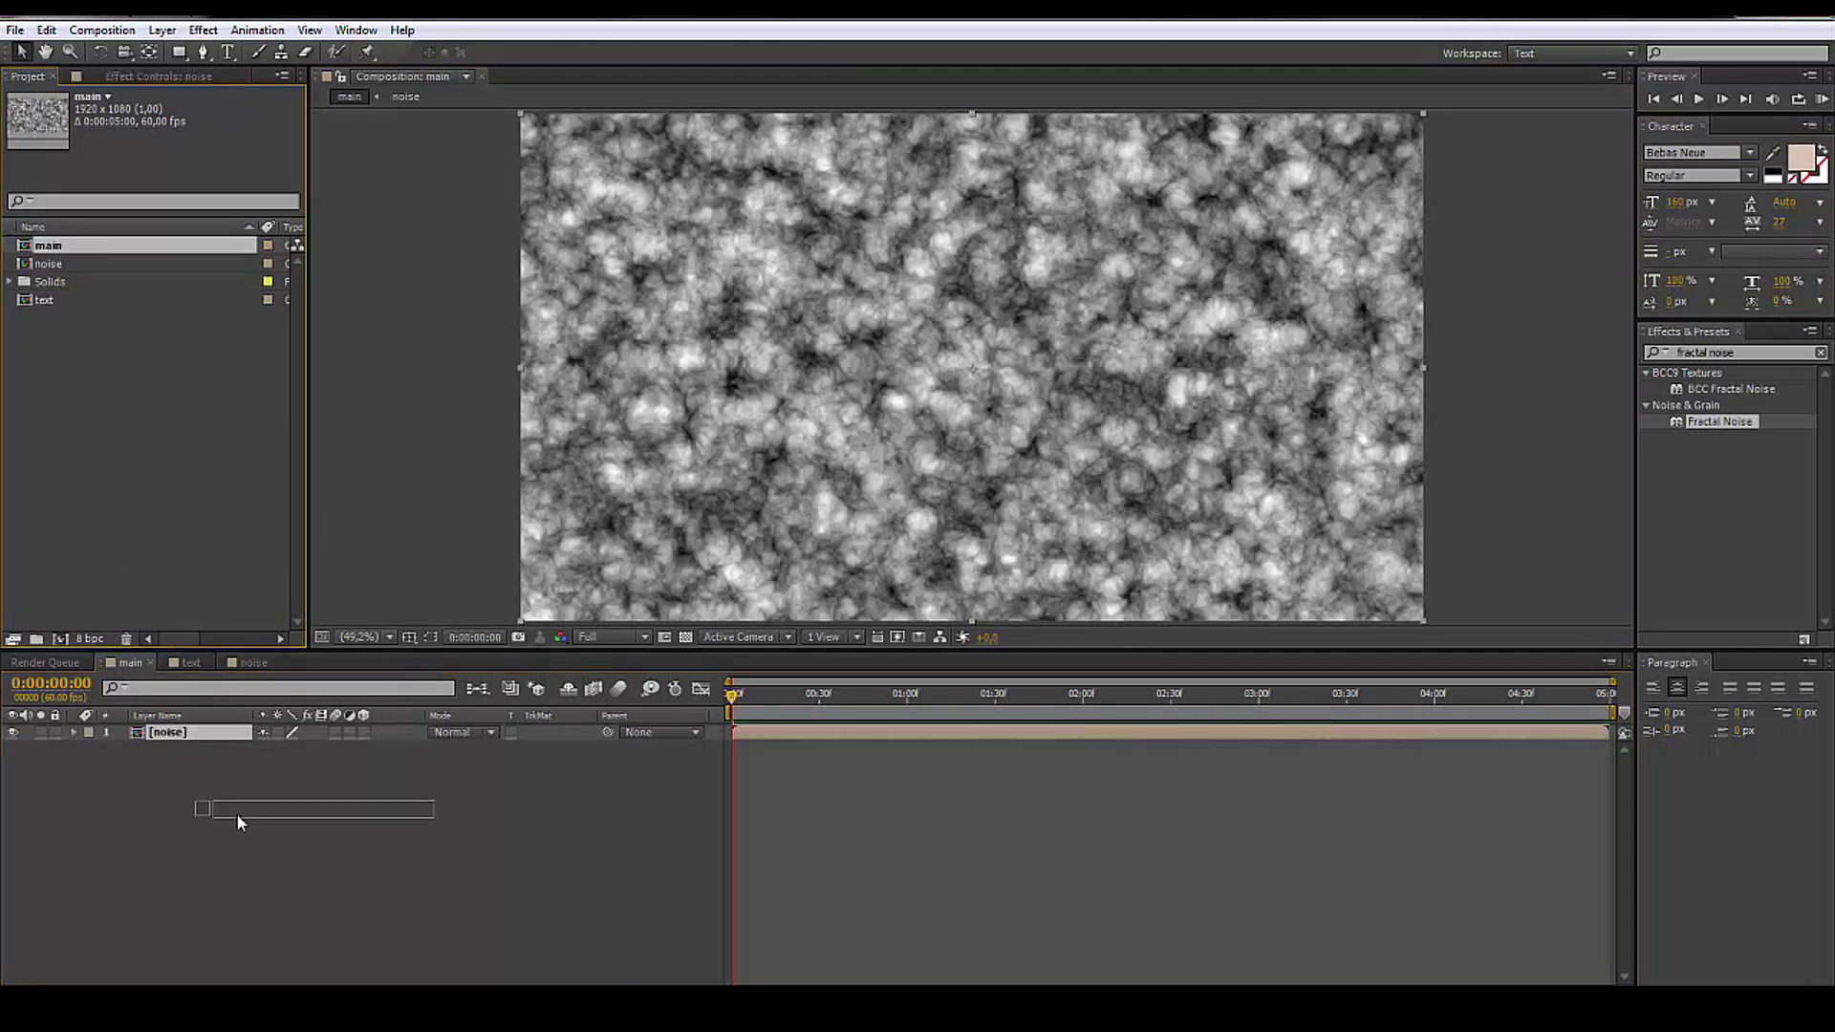
click(38, 398)
drag(58, 313, 190, 809)
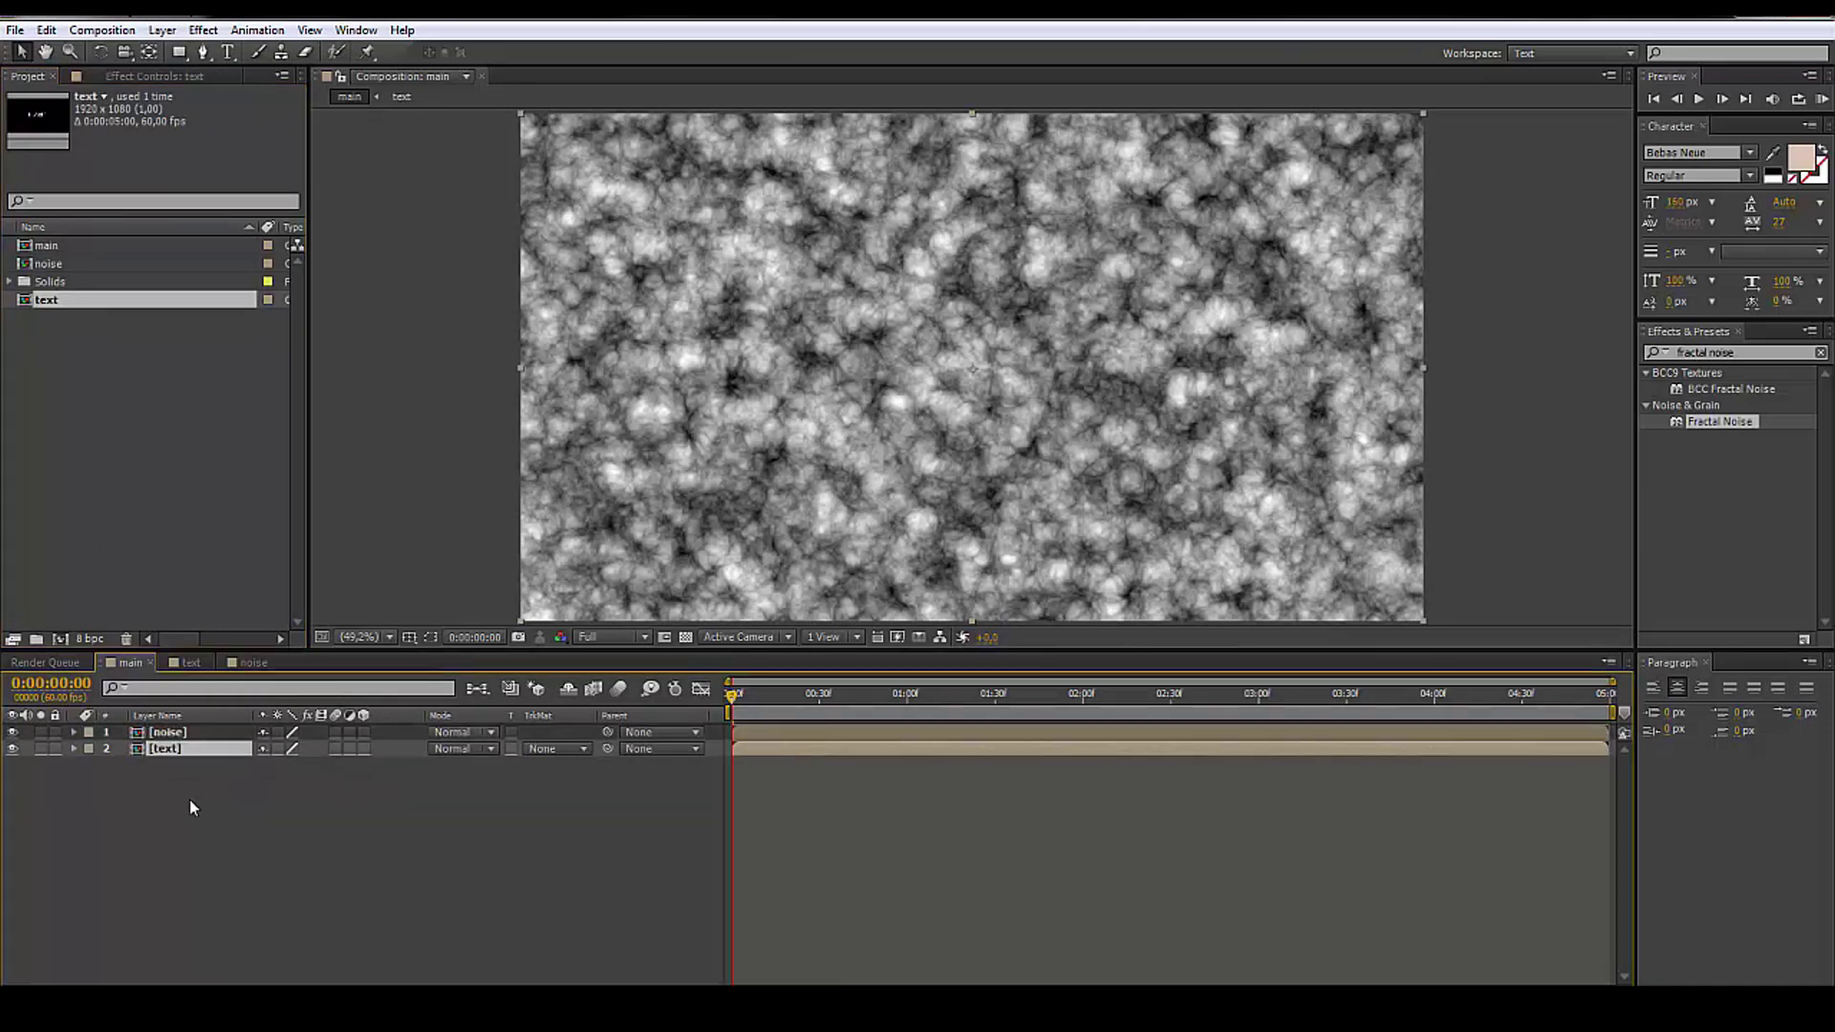
- Add a dark gray solid at the bottom, put text above noise, and add an adjustment layer
key(ctrl+y)
click(258, 382)
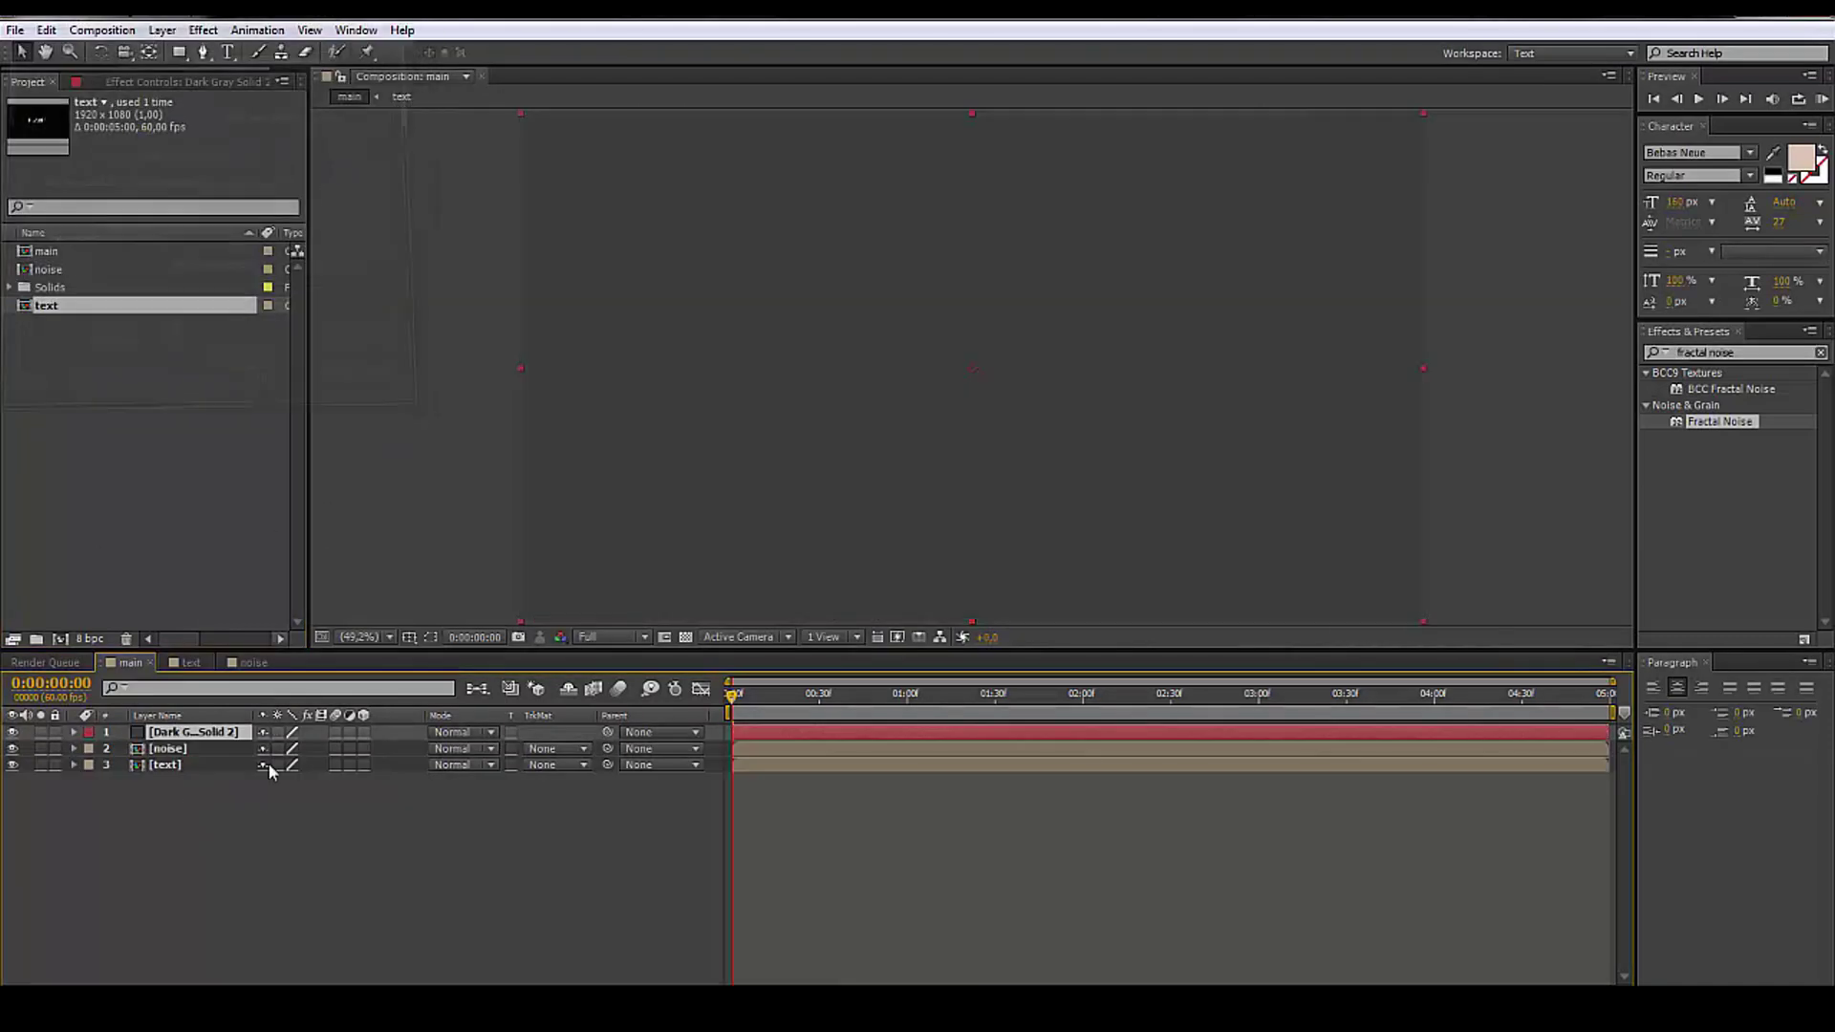
drag(218, 734, 174, 732)
click(183, 752)
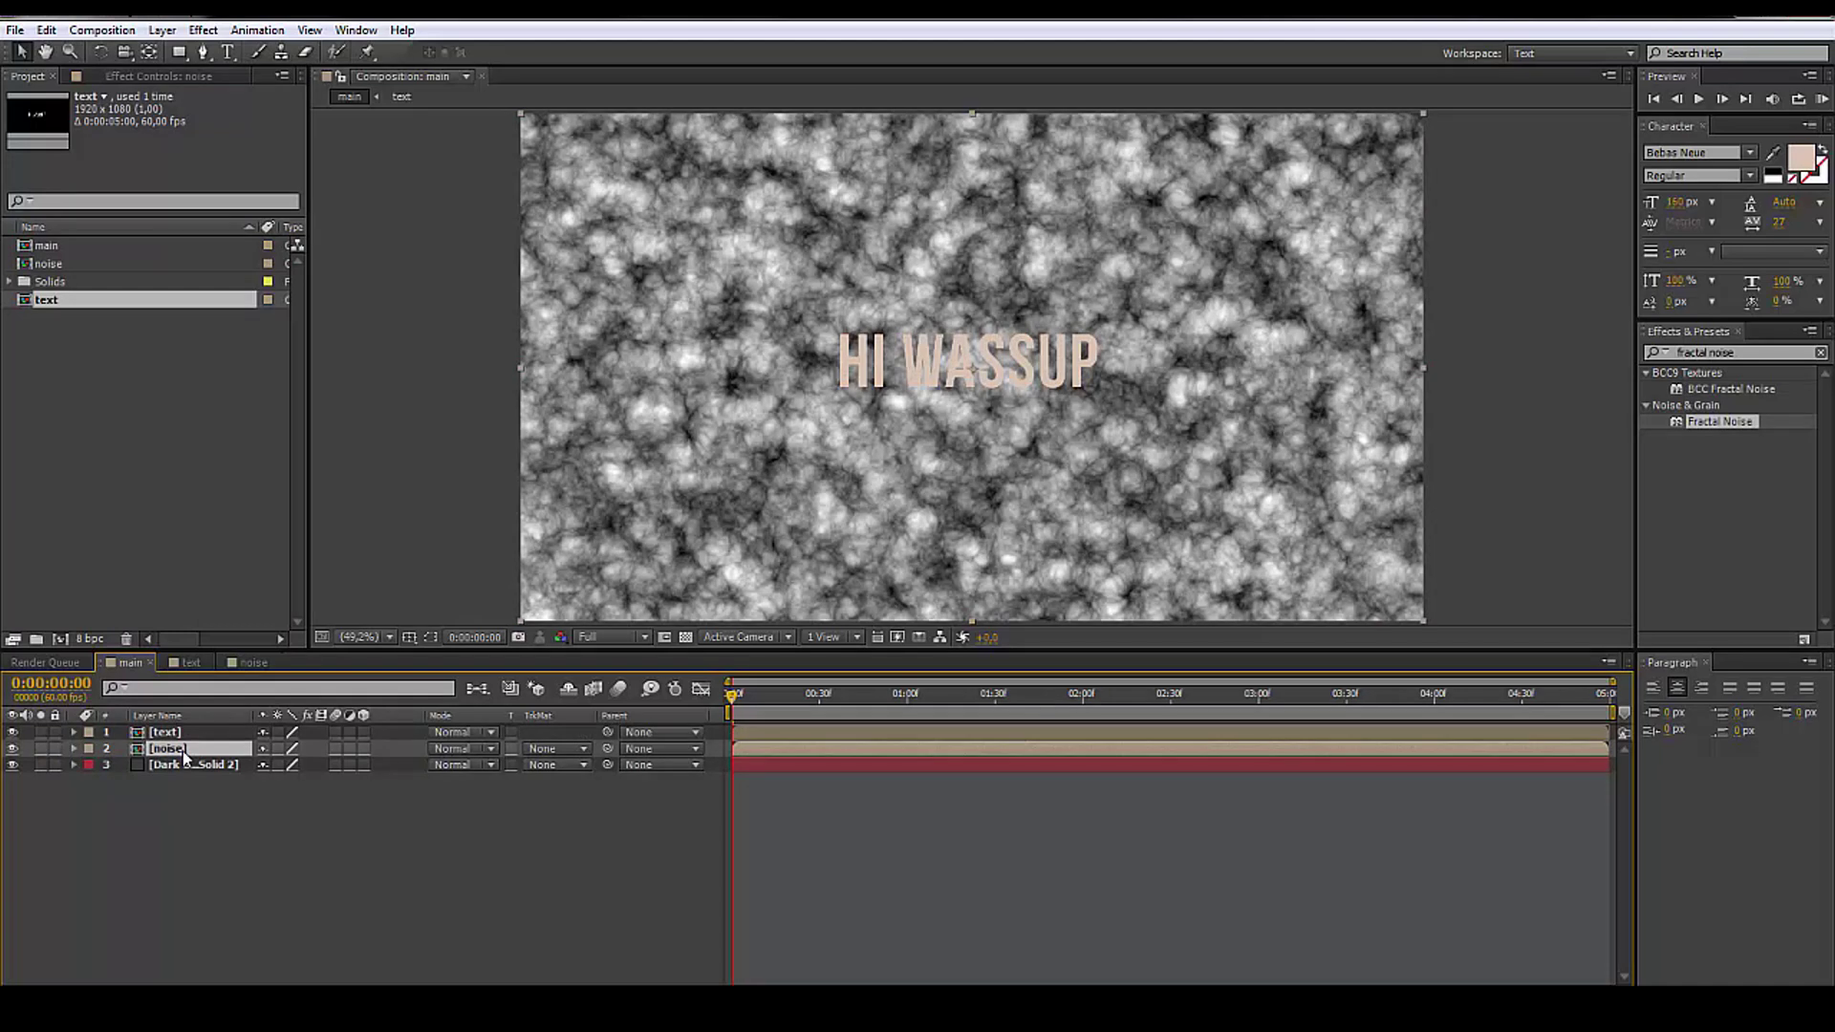
key(ctrl+alt+y)
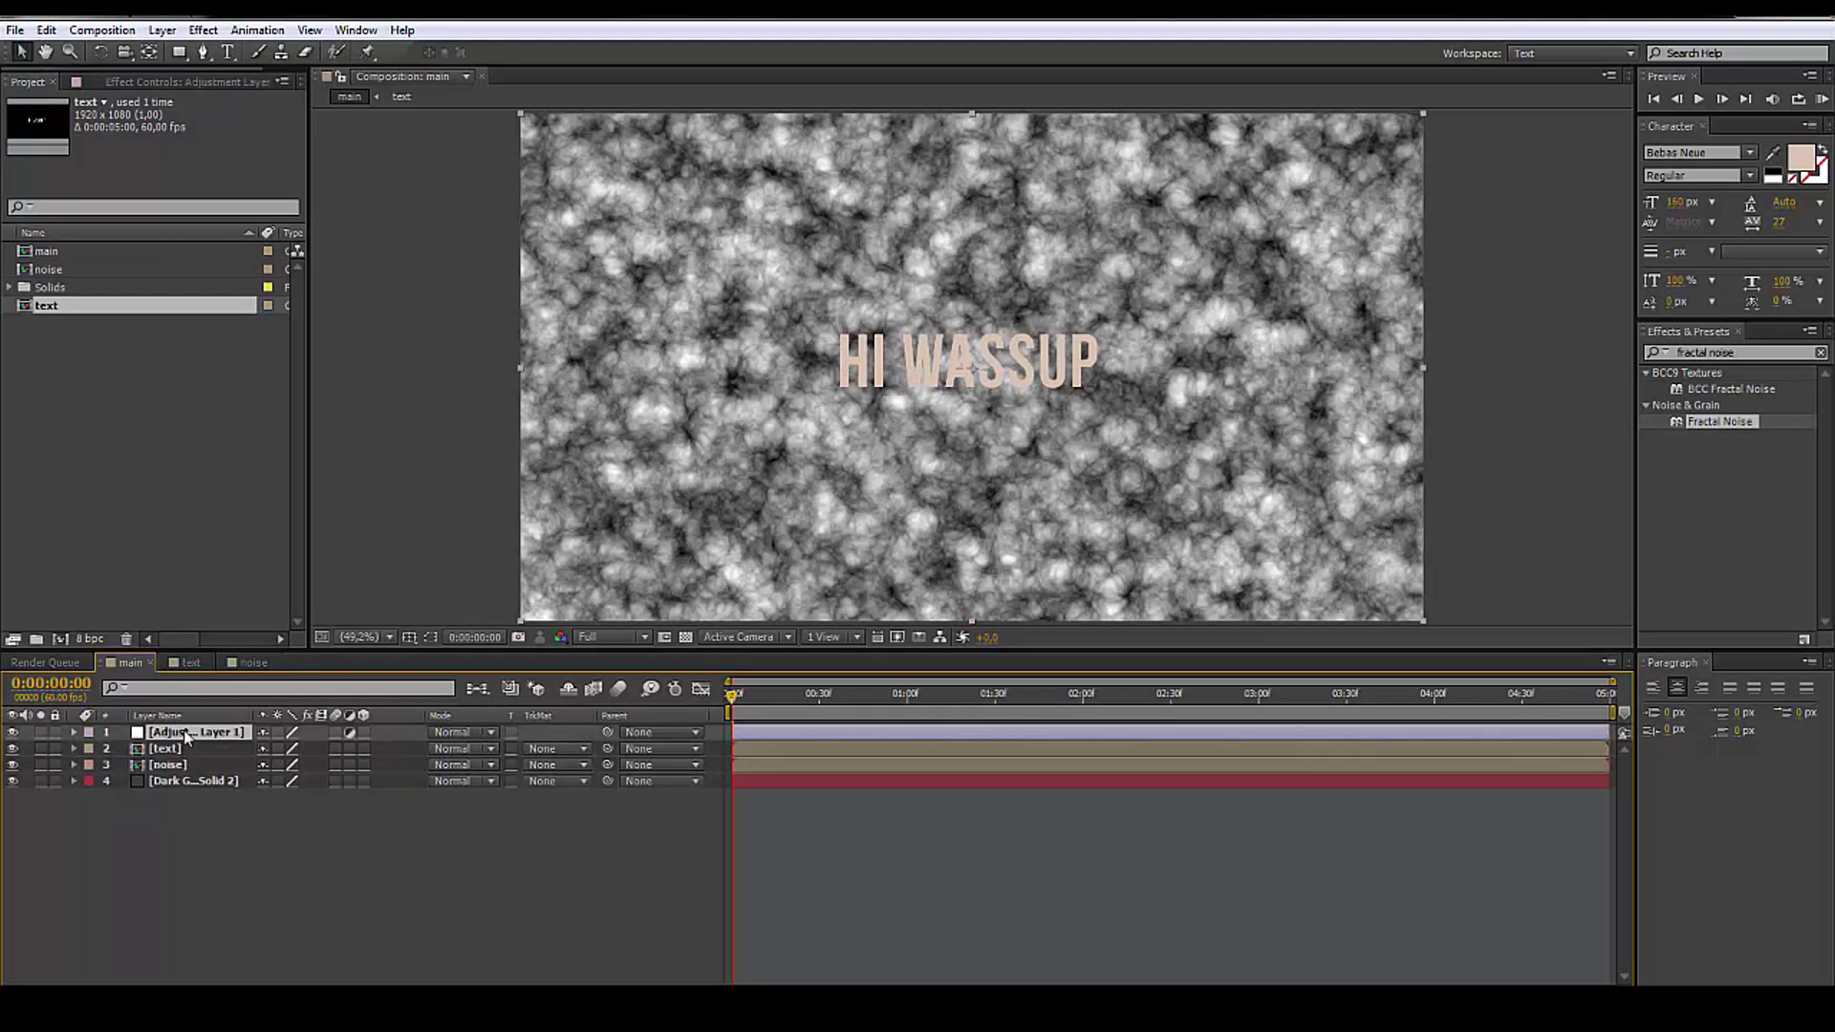
- Apply Displacement Map, found by searching 'displace', to the adjustment layer
click(1821, 351)
text(d)
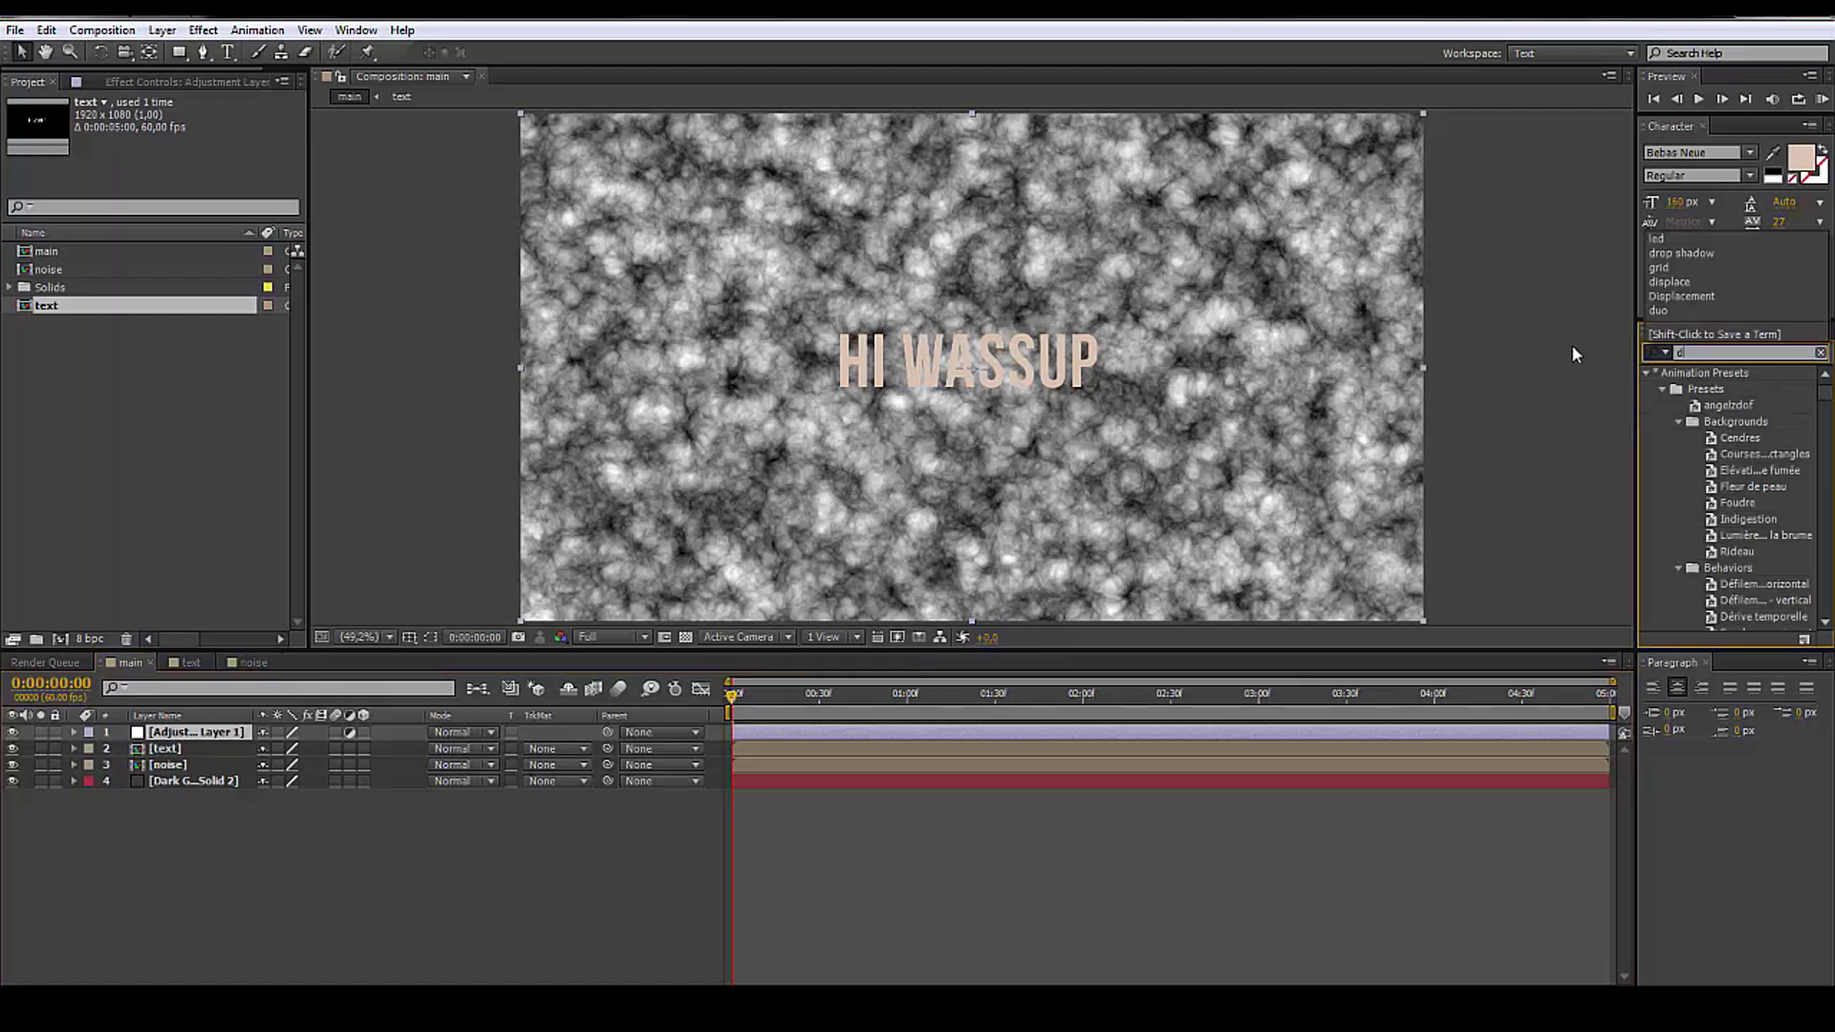
text(isplace)
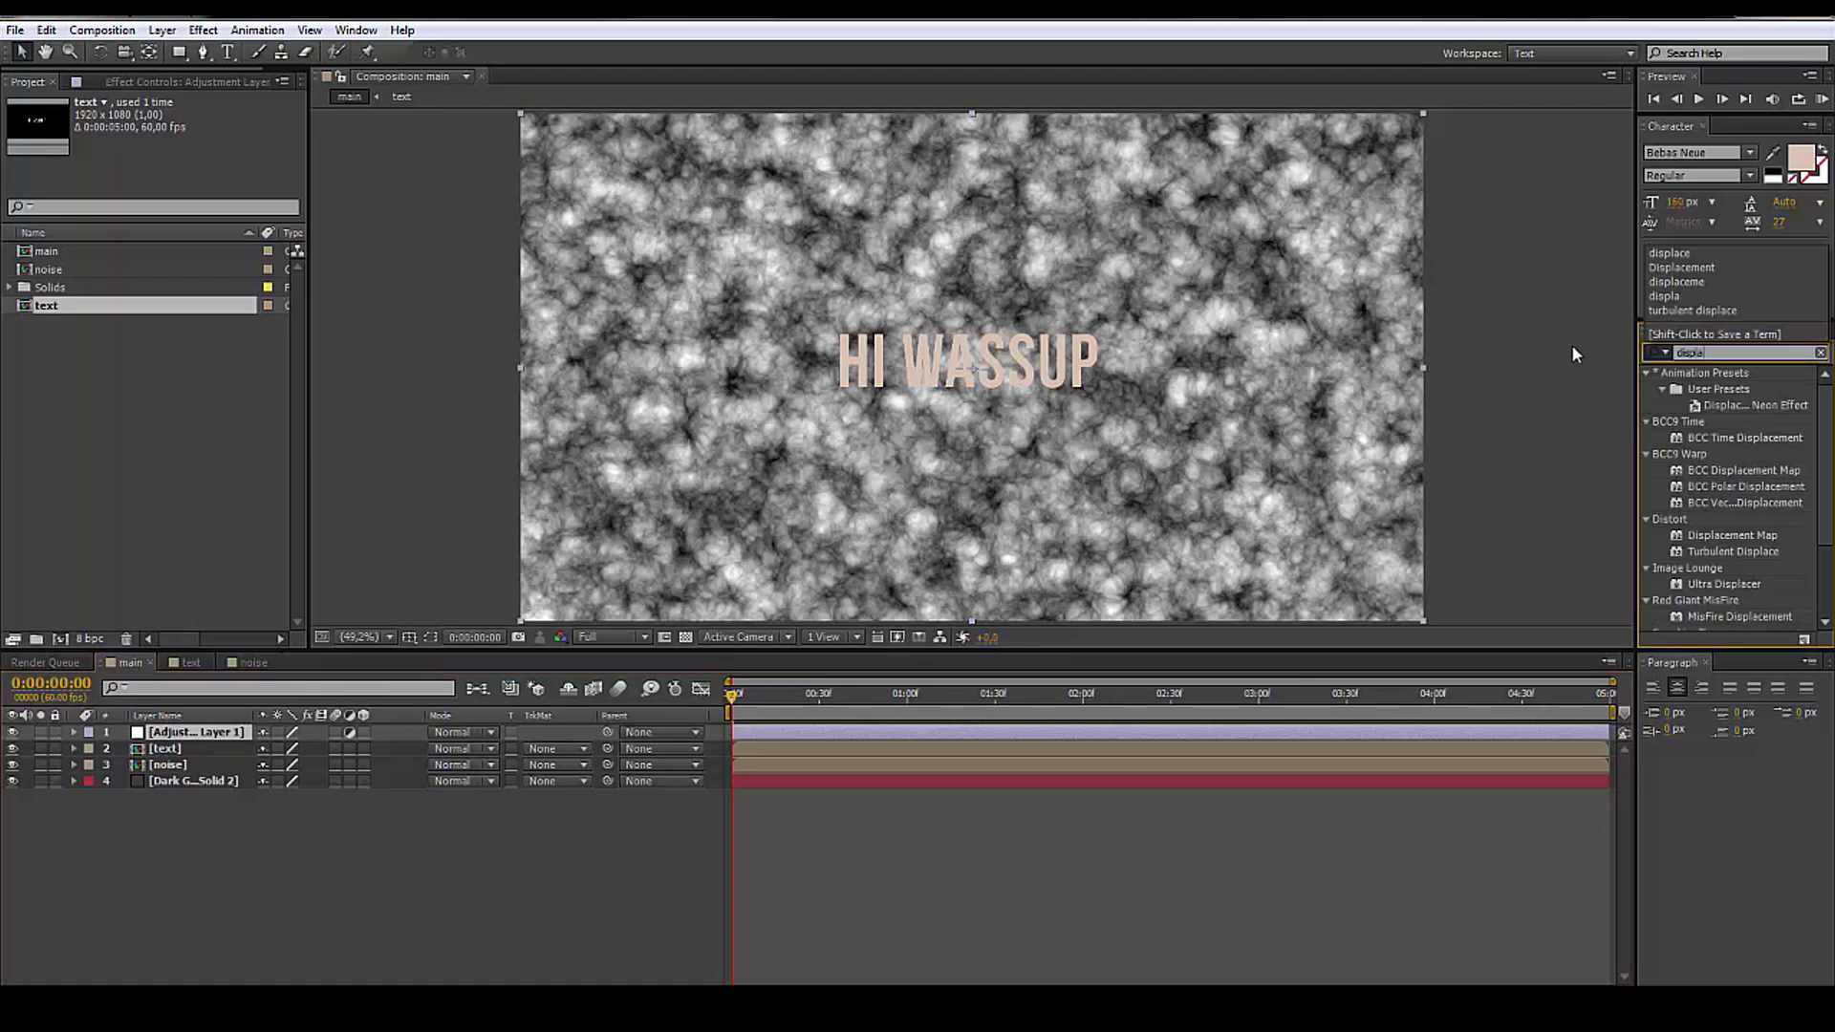
click(1751, 542)
drag(1751, 542, 223, 731)
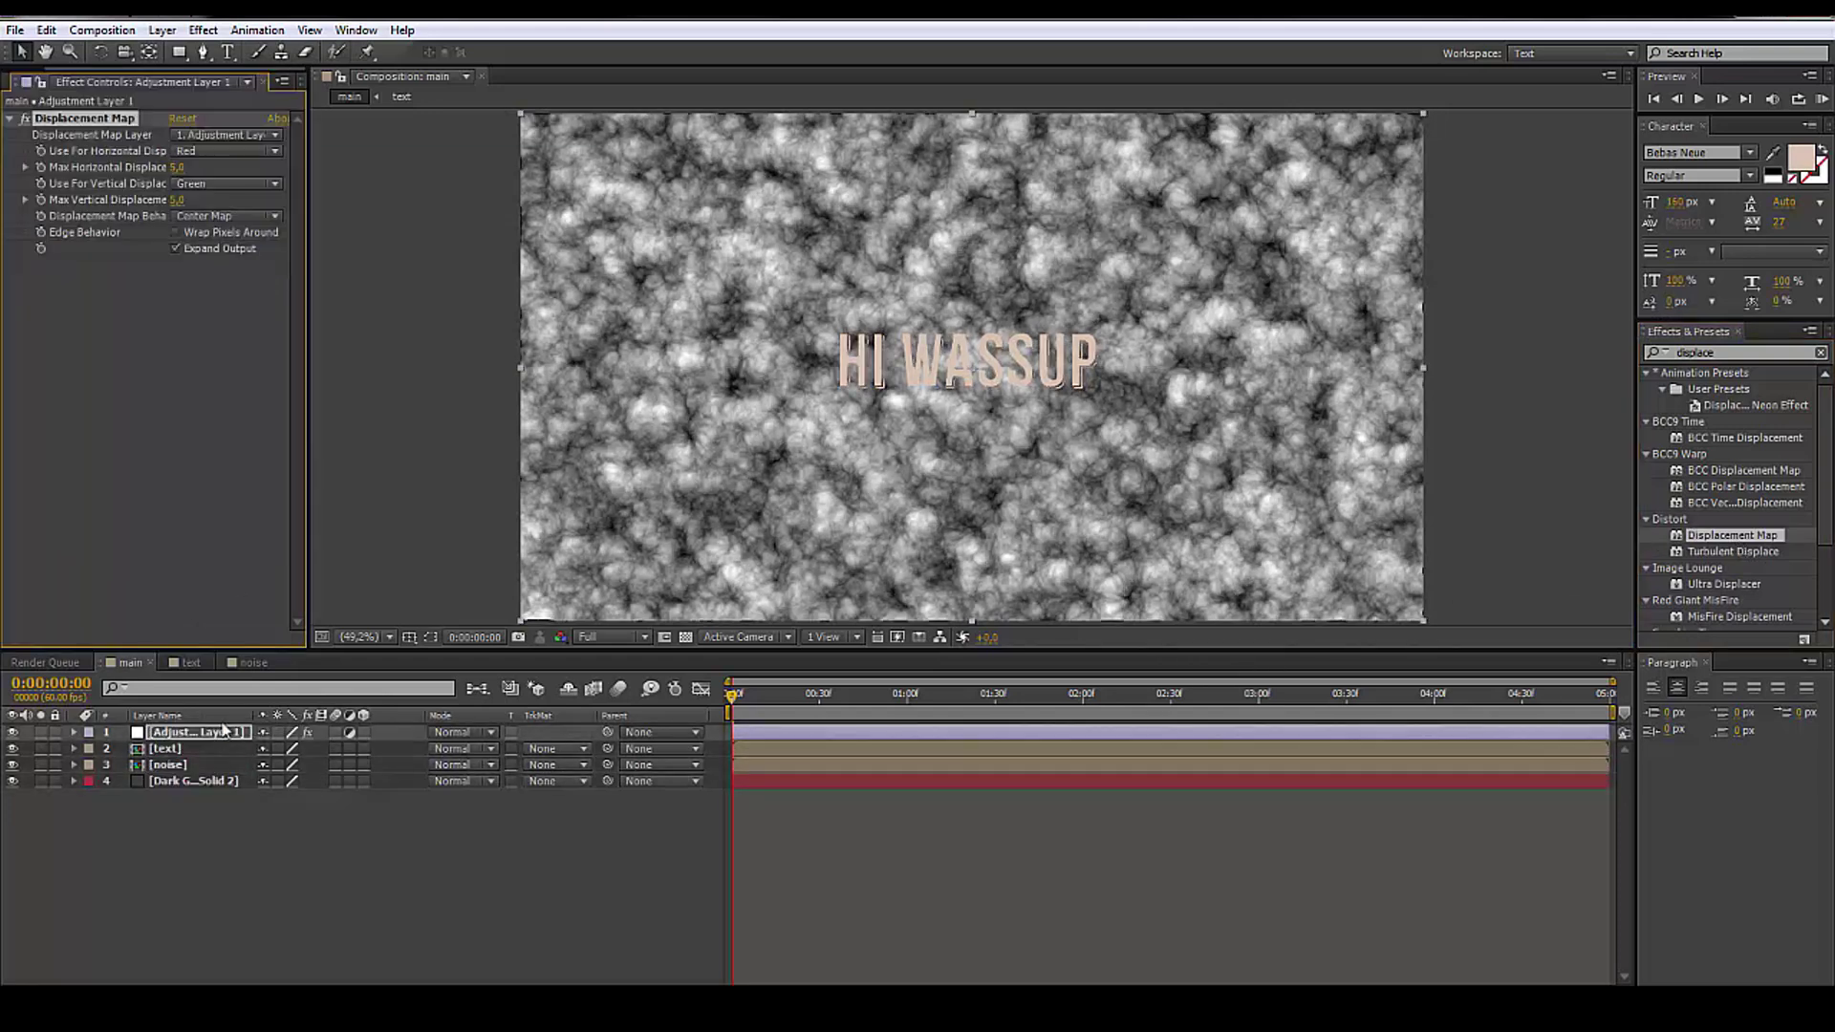
- Use the hidden noise layer as the displacement map with Wrap Pixels Around on, then preview
click(228, 135)
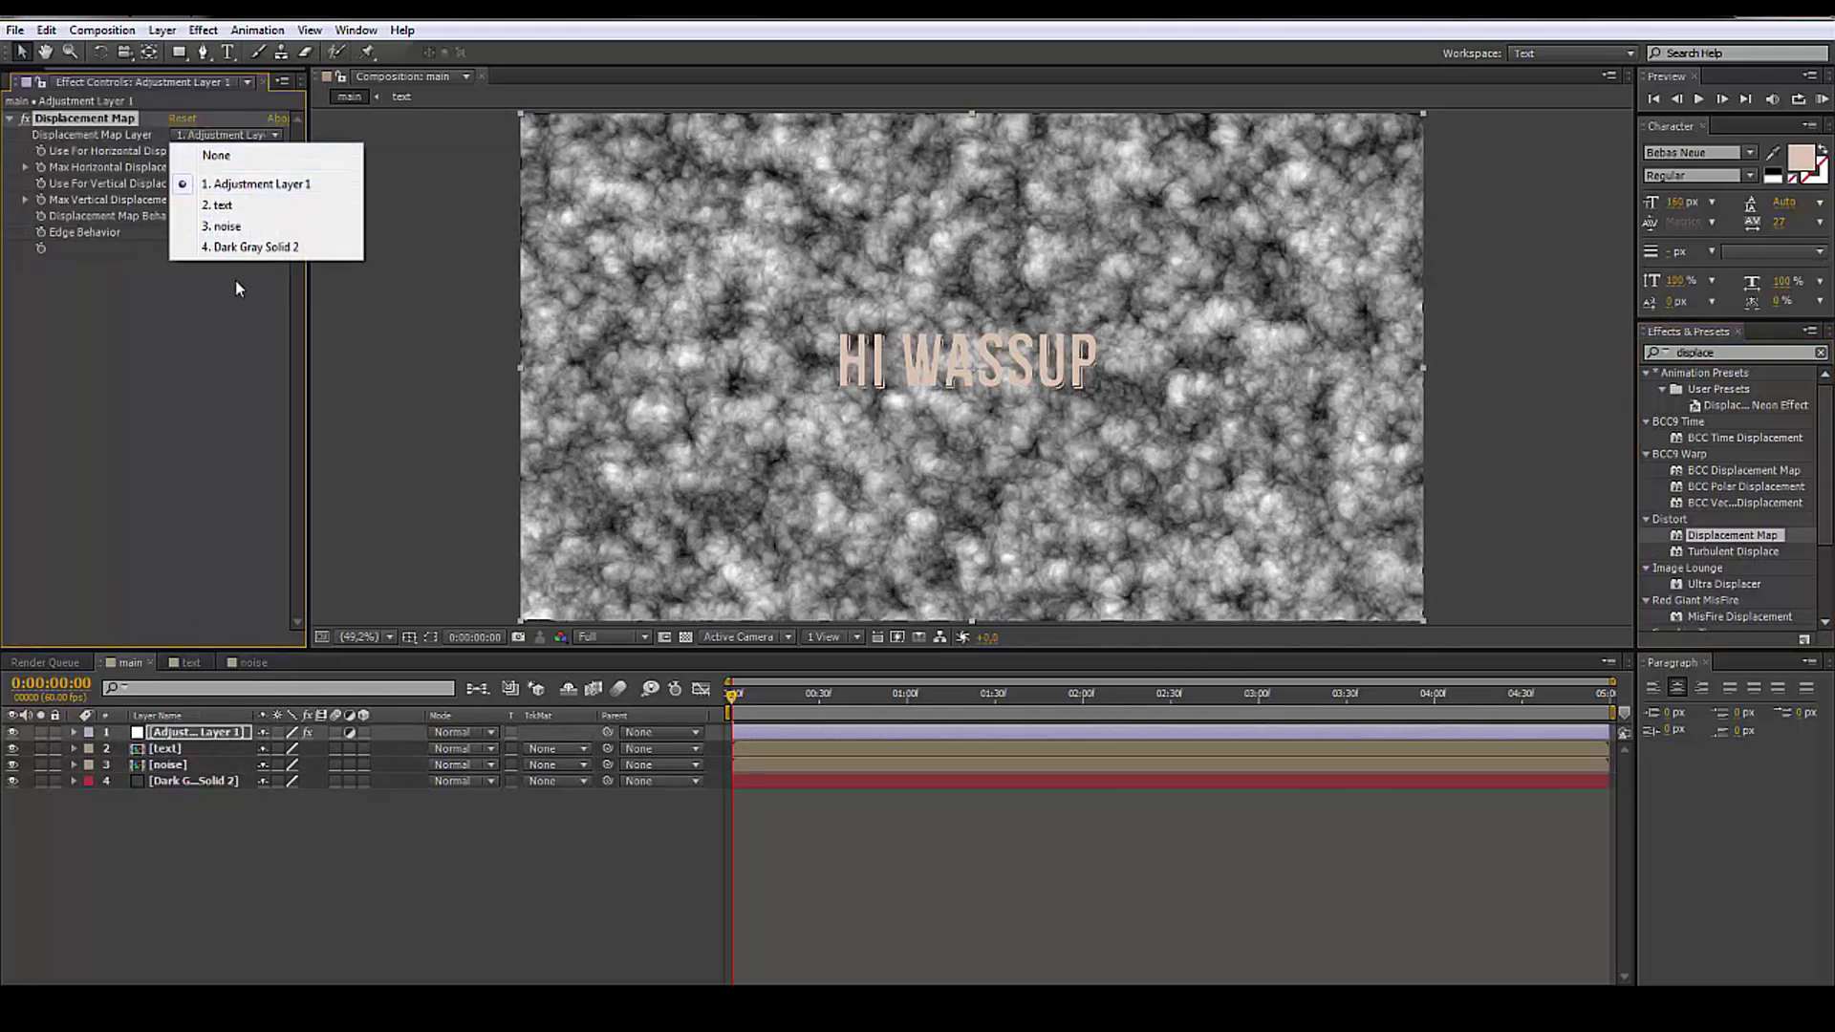
click(243, 227)
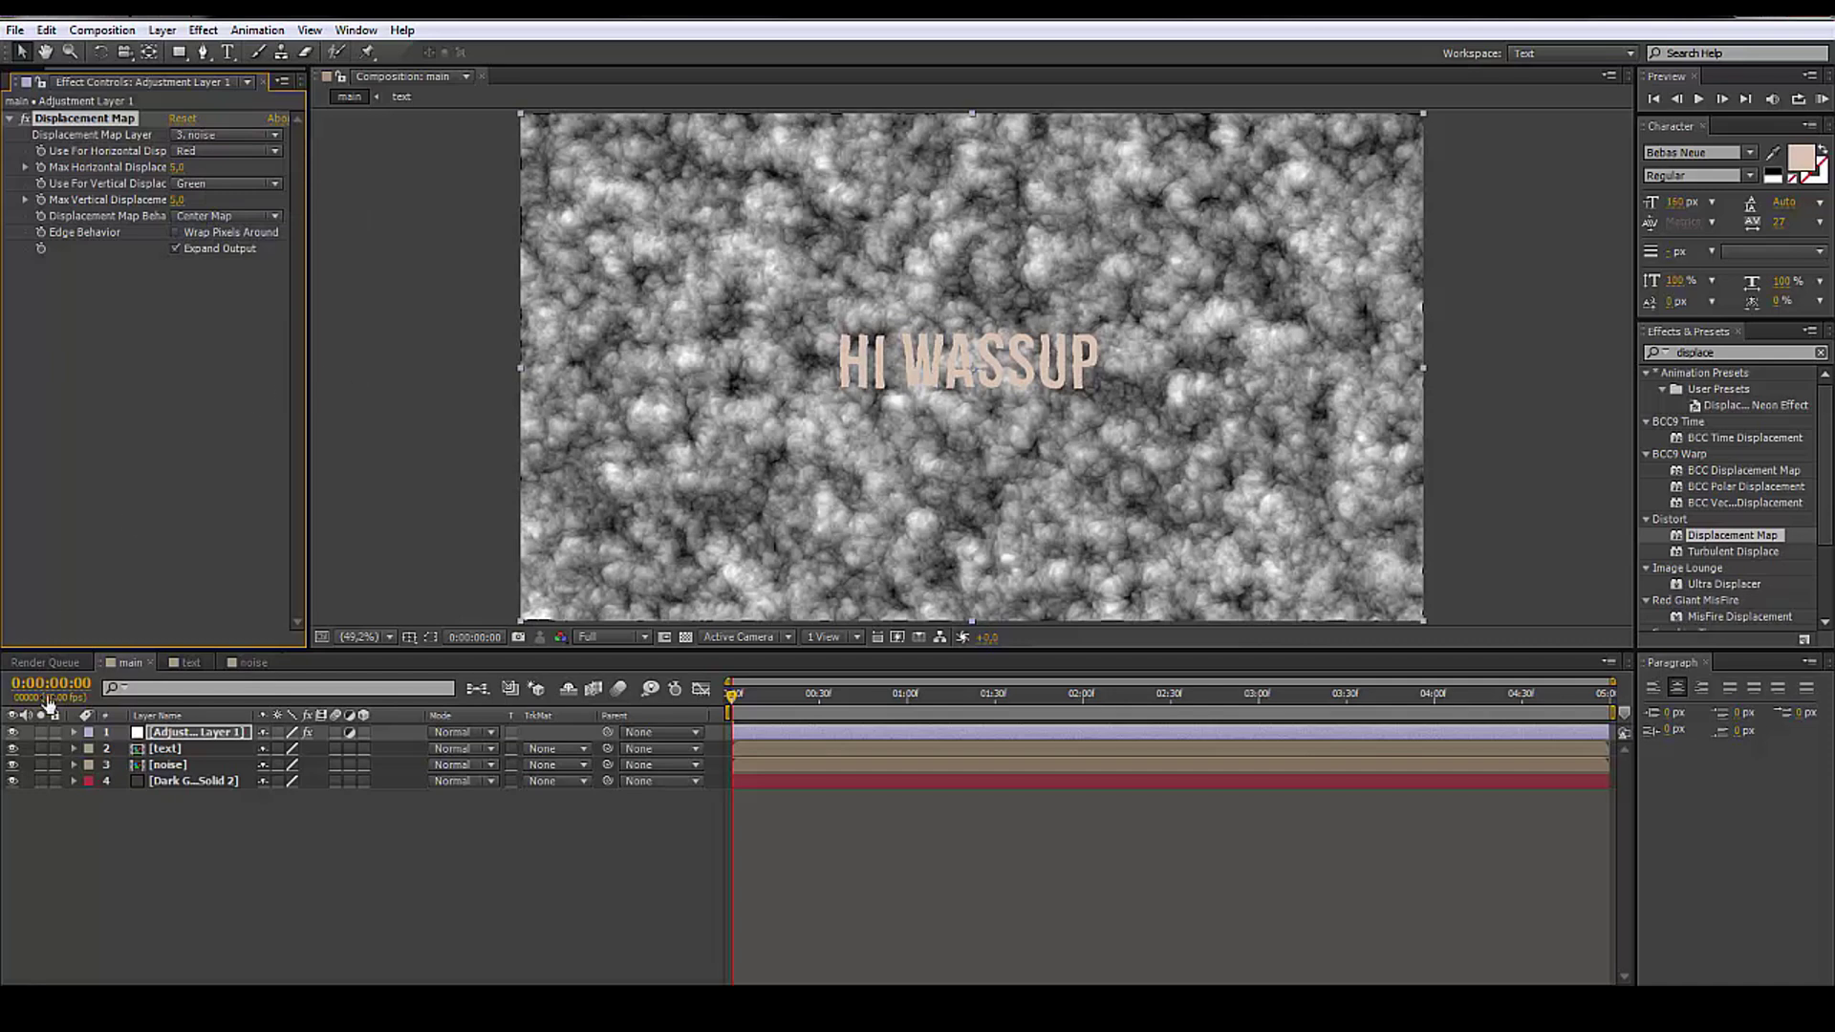
click(14, 765)
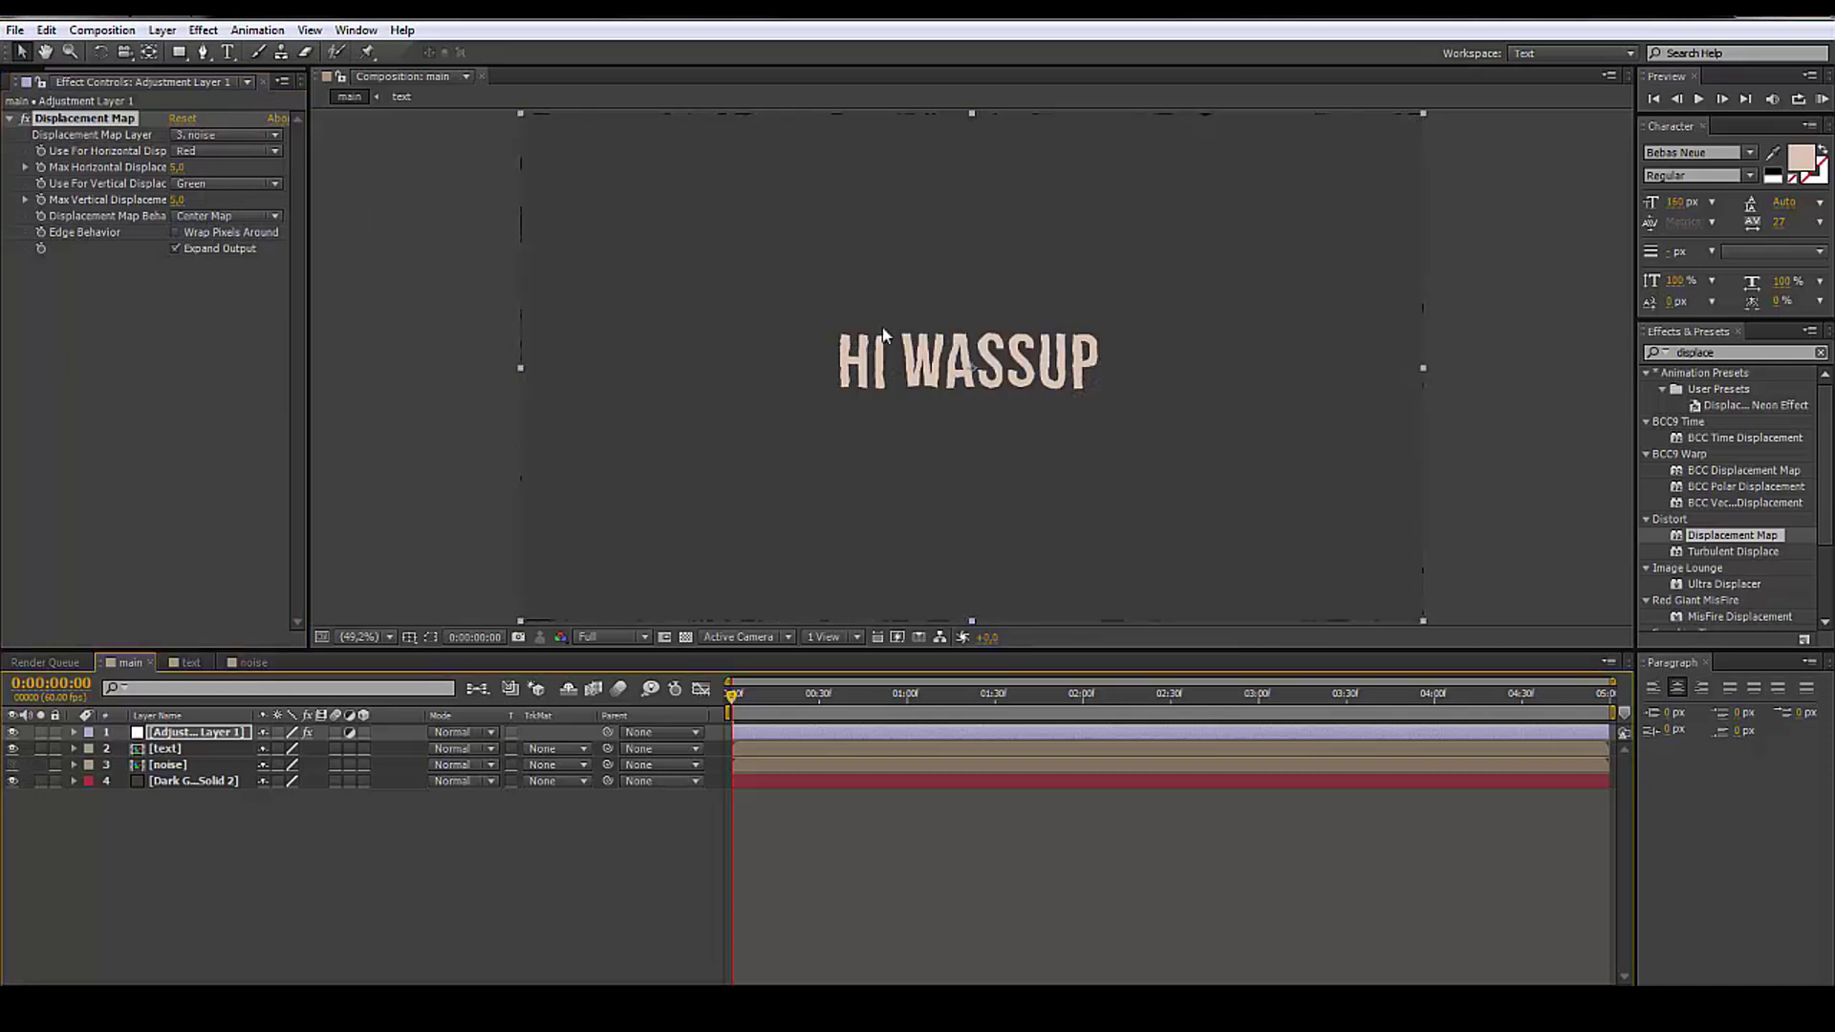
click(176, 235)
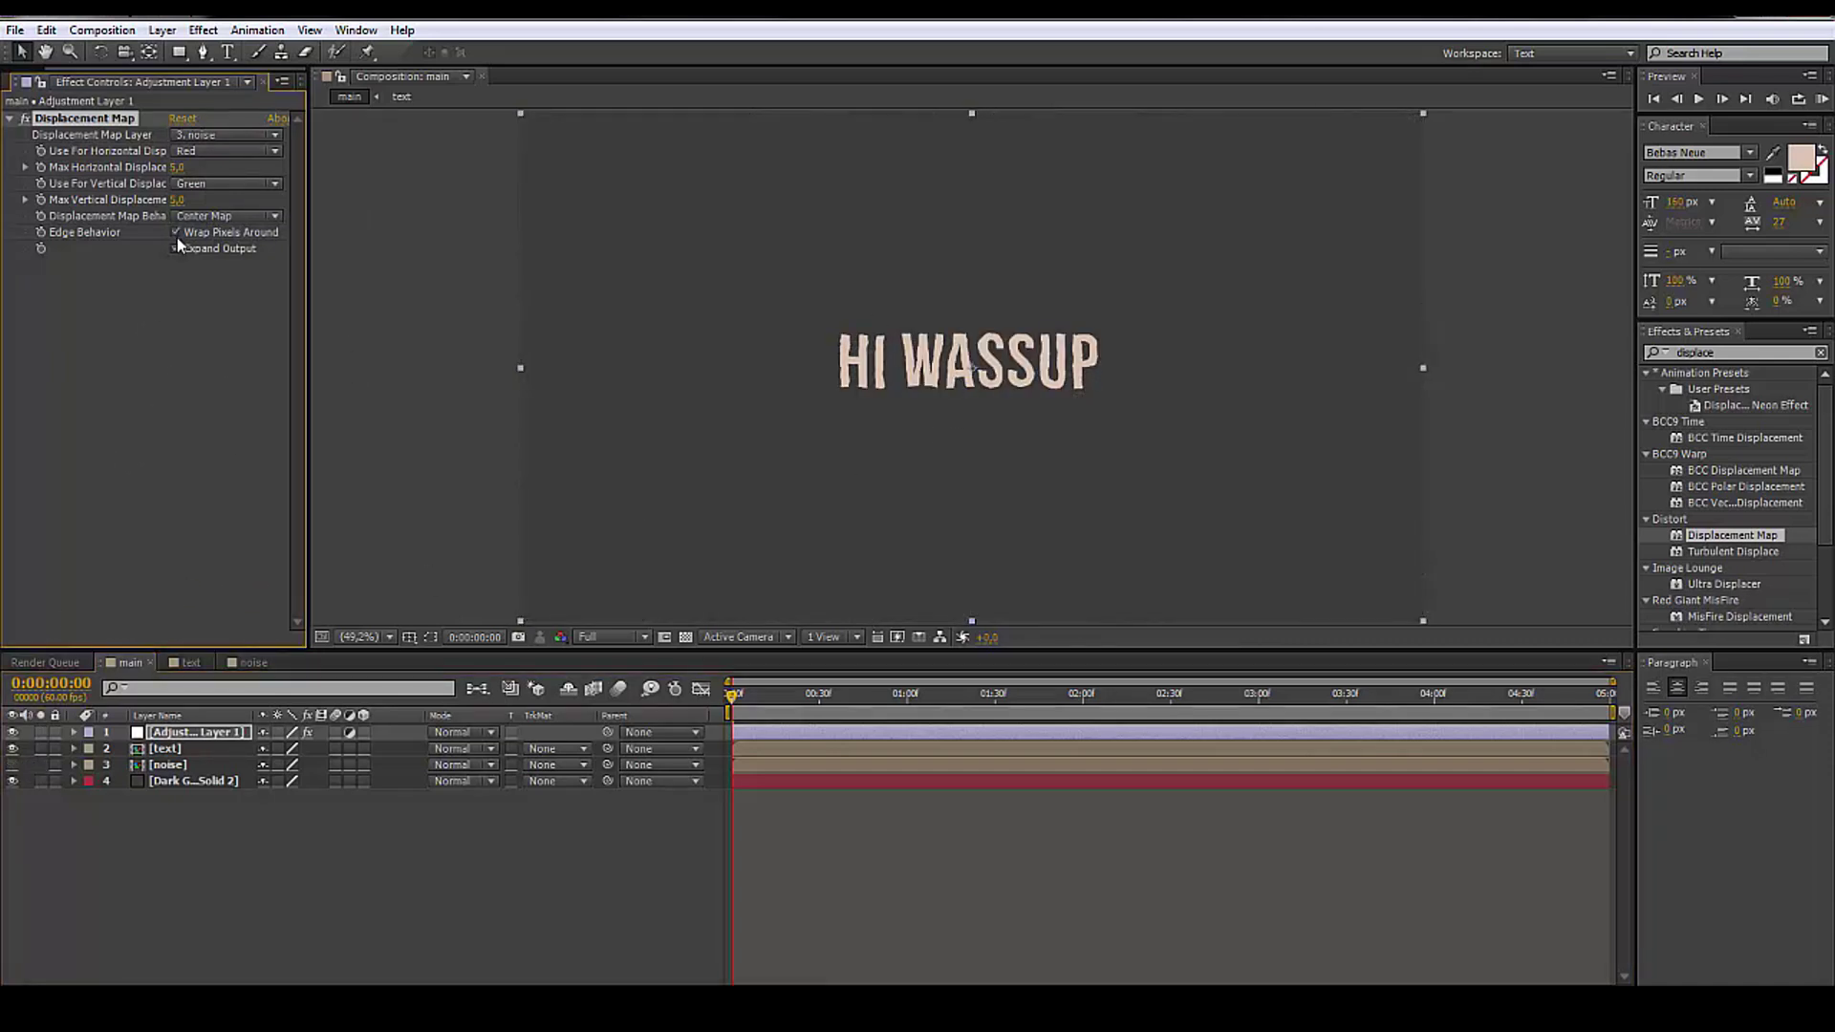
click(1821, 99)
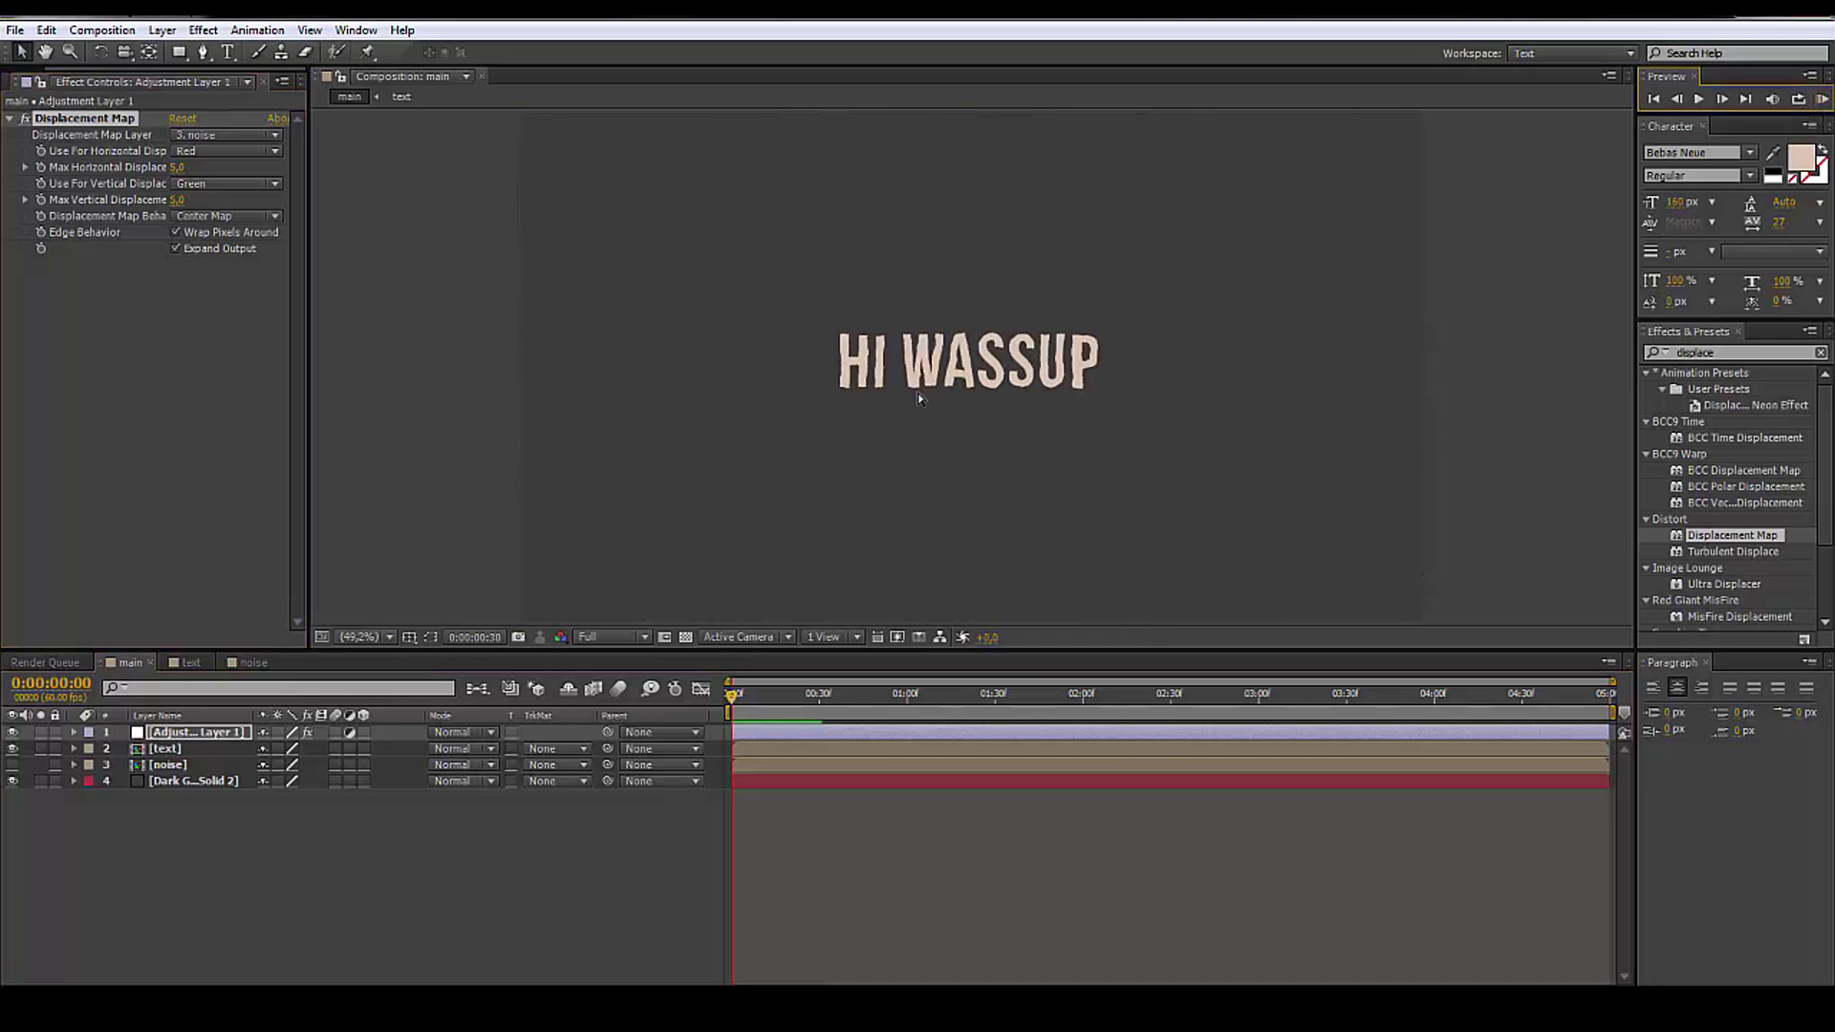